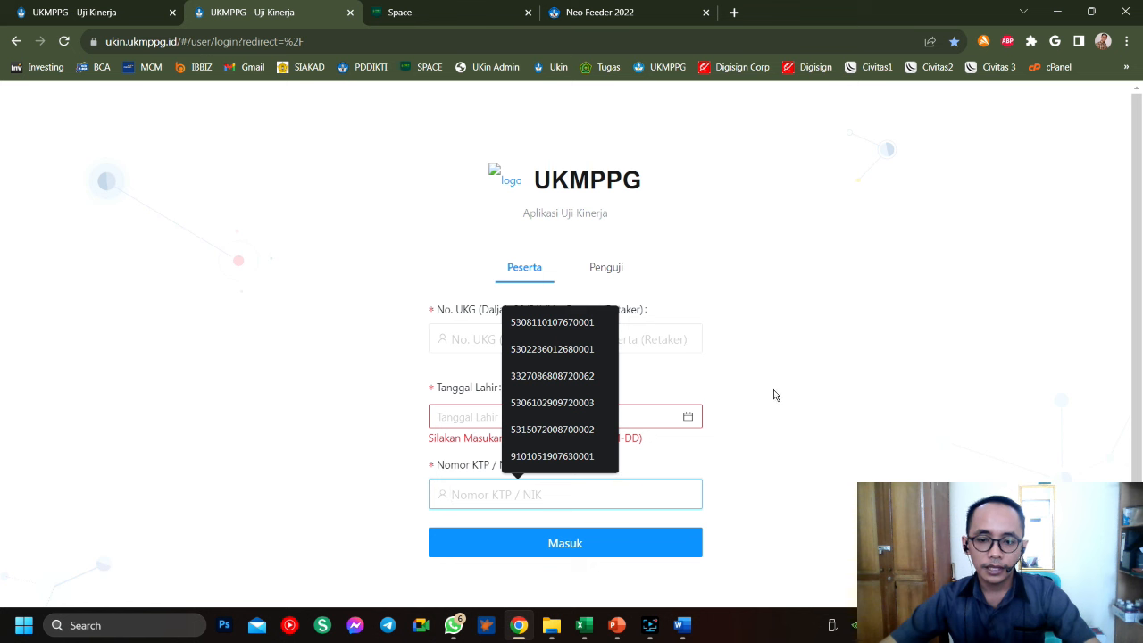
# Switch to the demo portfolio page and look over its Portofolio and Pembelajaran components, enlarging the page for readability
pyautogui.click(817, 372)
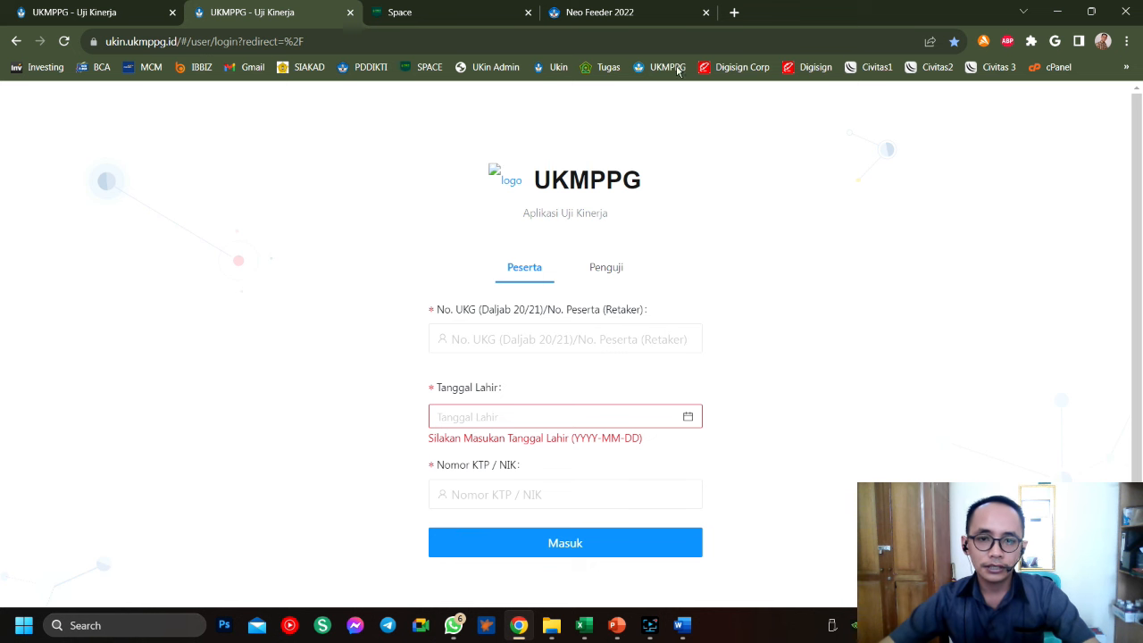
pyautogui.click(90, 13)
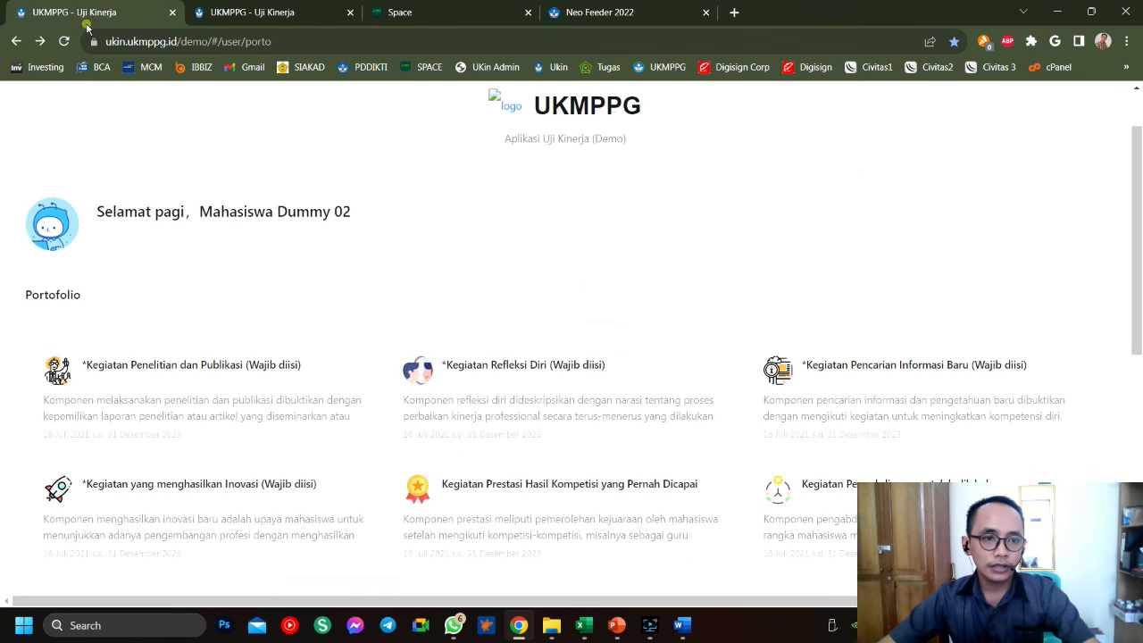
pyautogui.scroll(-1, 397, 239)
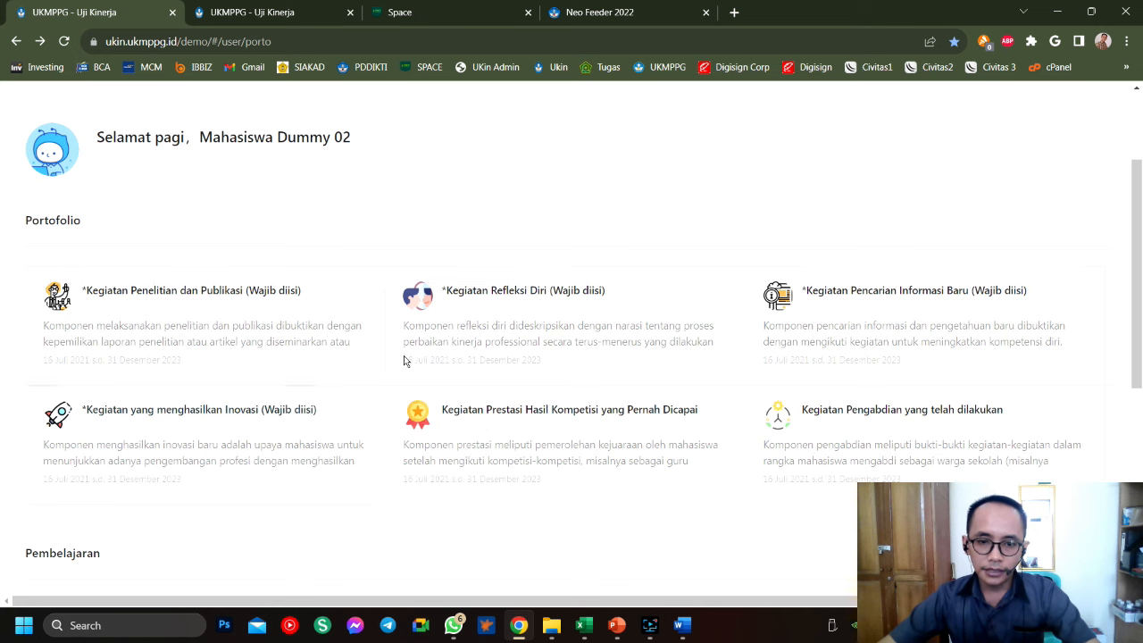
pyautogui.scroll(-2, 873, 355)
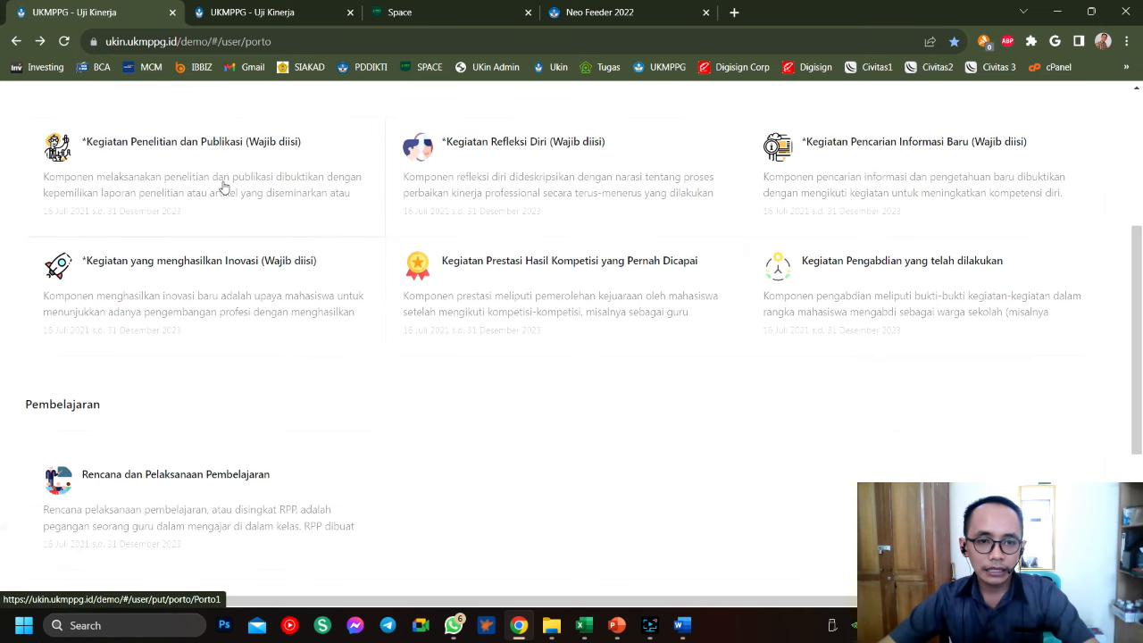
pyautogui.scroll(1, 224, 204)
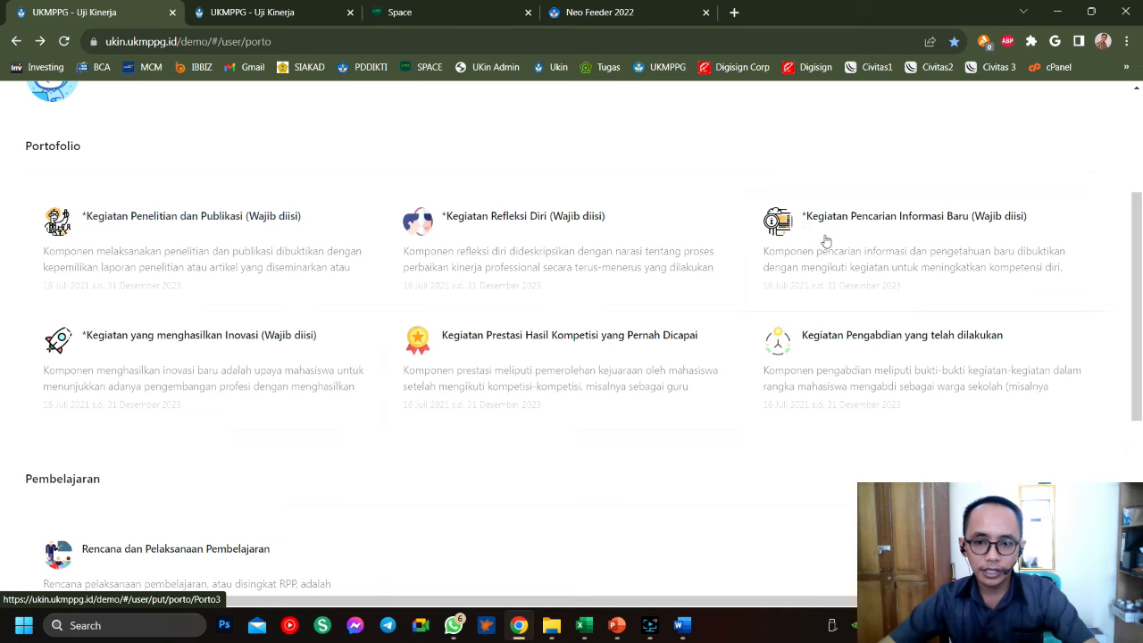
pyautogui.scroll(-1, 830, 255)
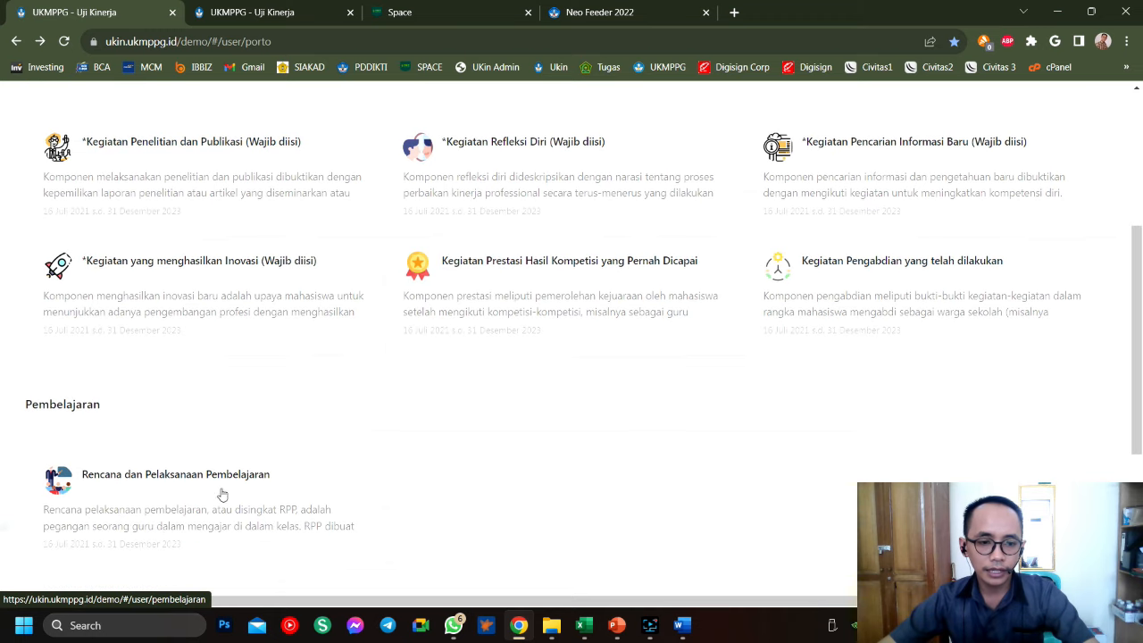
pyautogui.scroll(-1, 237, 485)
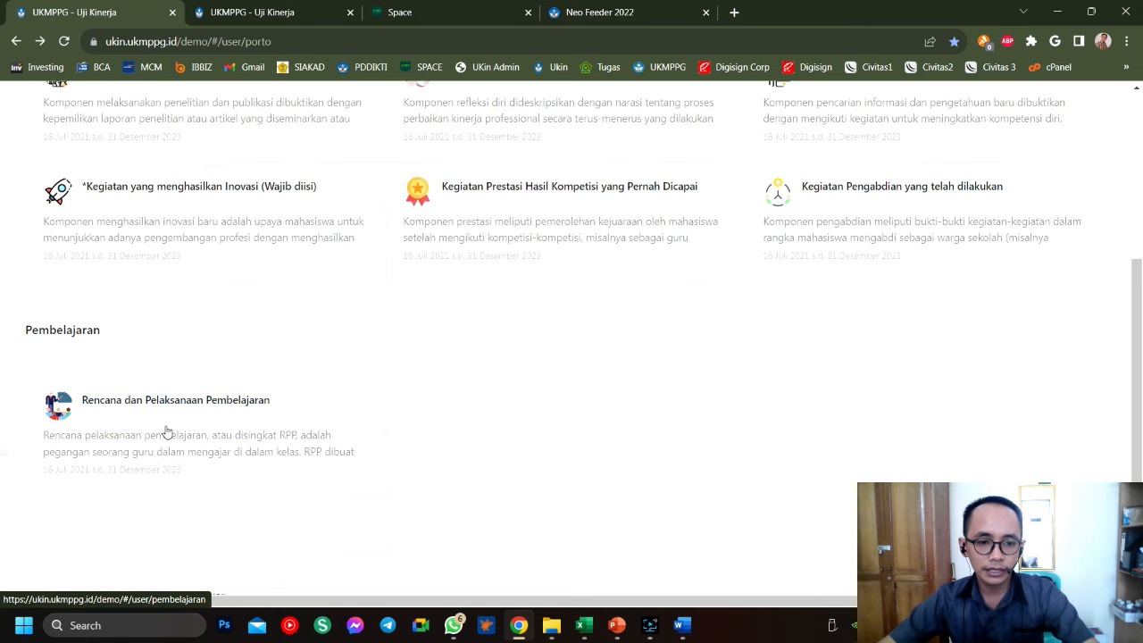
pyautogui.scroll(2, 429, 451)
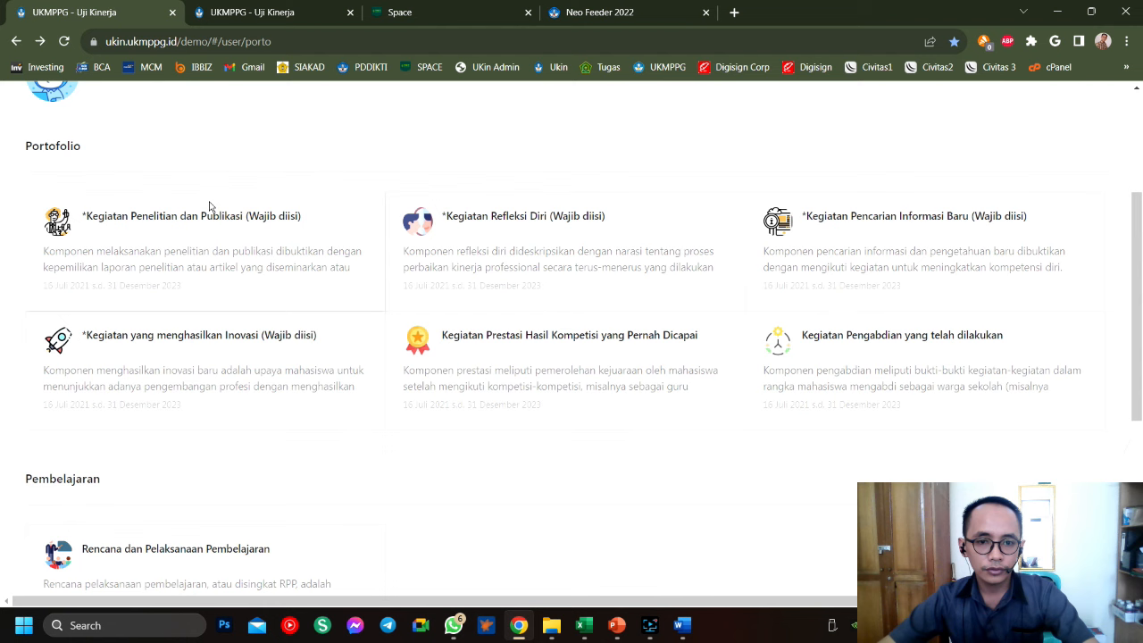
pyautogui.scroll(-1, 215, 214)
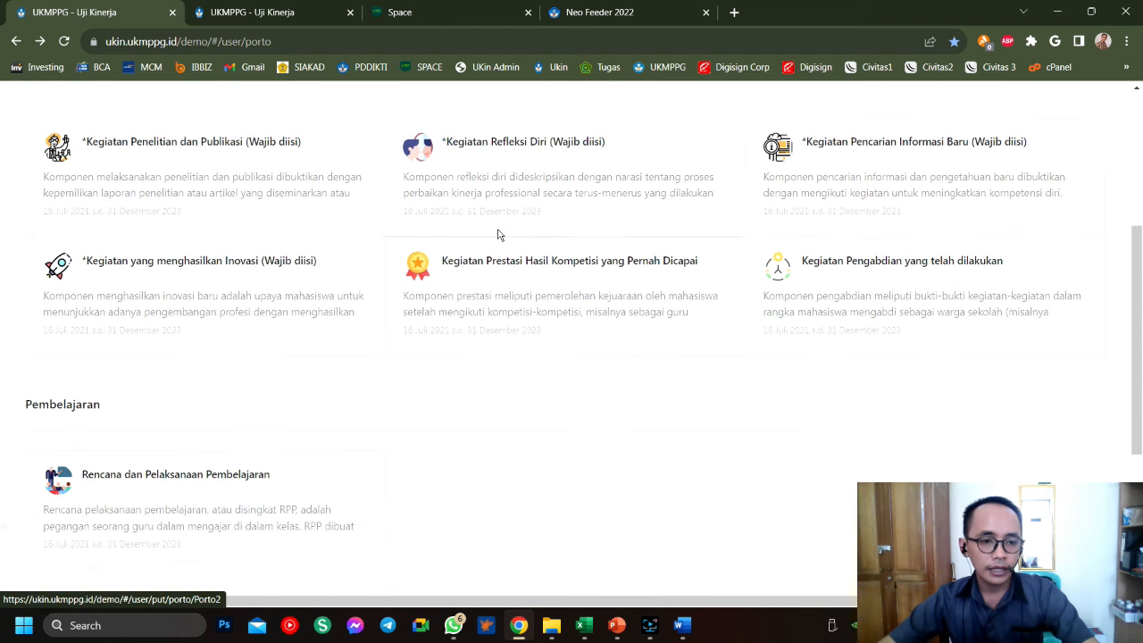
pyautogui.scroll(1, 209, 211)
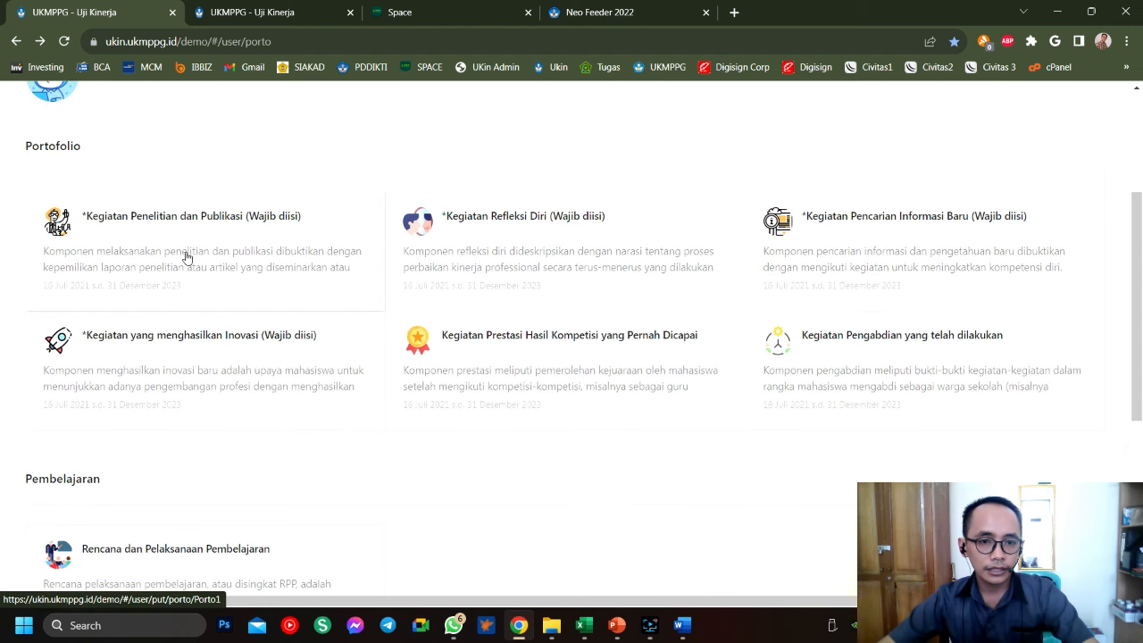
pyautogui.keyDown('ctrl'); pyautogui.scroll(2, 97, 244); pyautogui.keyUp('ctrl')
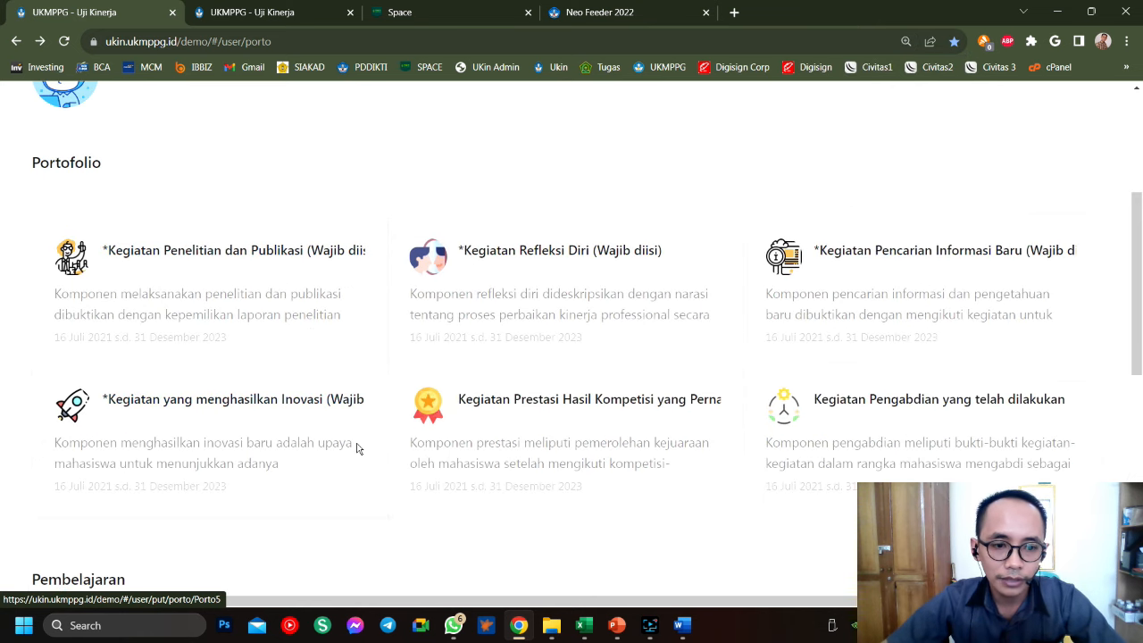
# Open the Kegiatan Penelitian dan Publikasi component and look through its upload area, description field and activity table
pyautogui.click(201, 304)
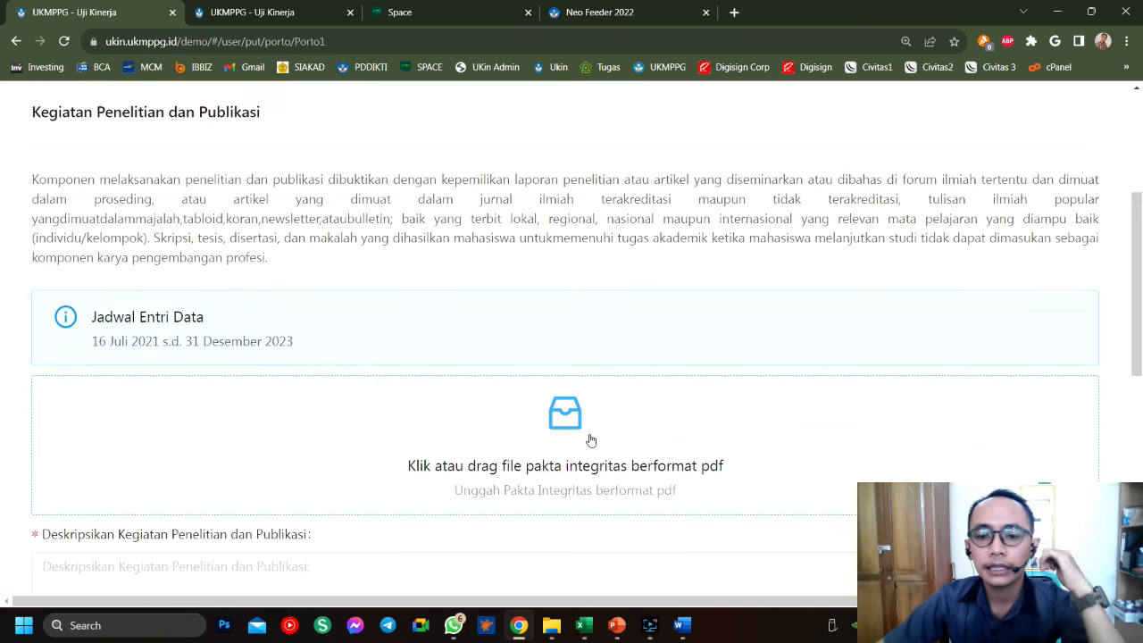
pyautogui.scroll(-6, 590, 436)
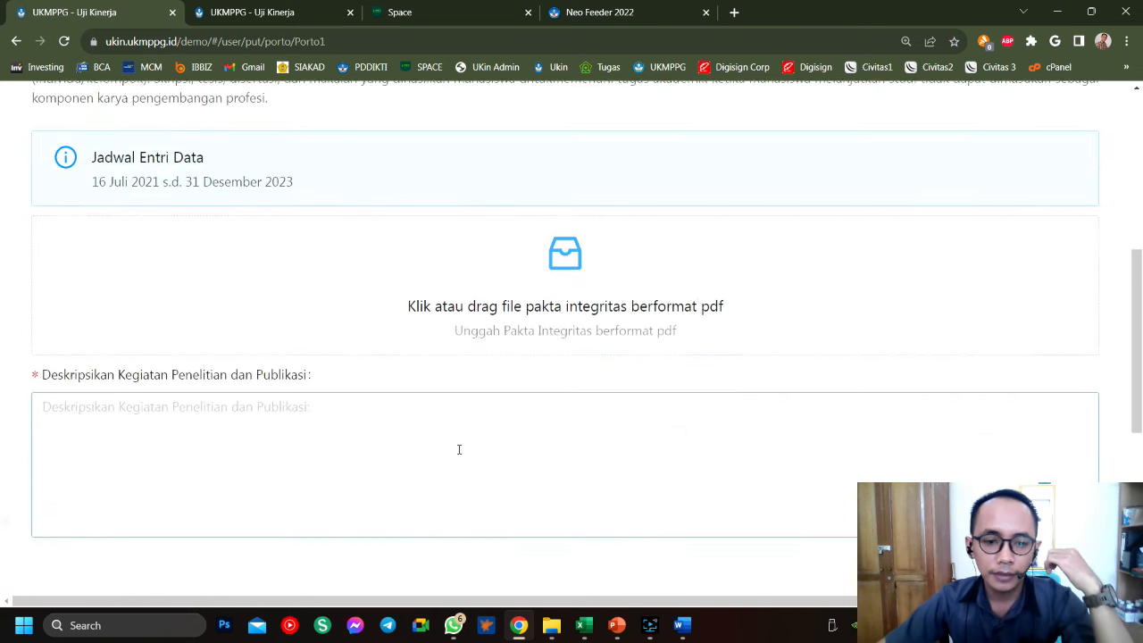
pyautogui.scroll(3, 639, 366)
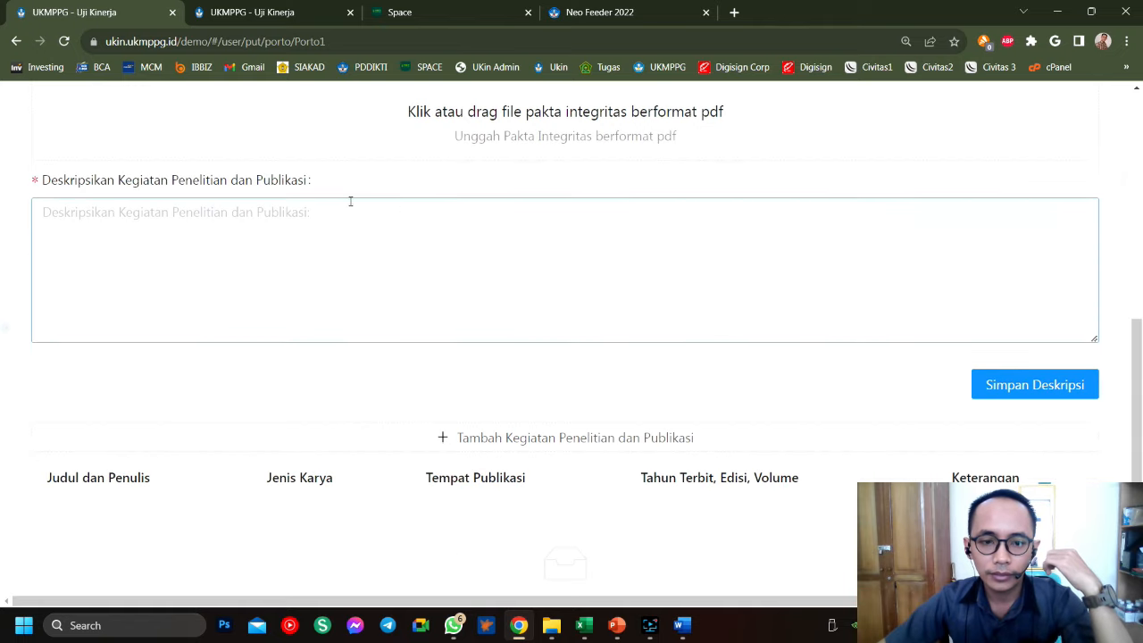
pyautogui.click(315, 286)
pyautogui.click(405, 545)
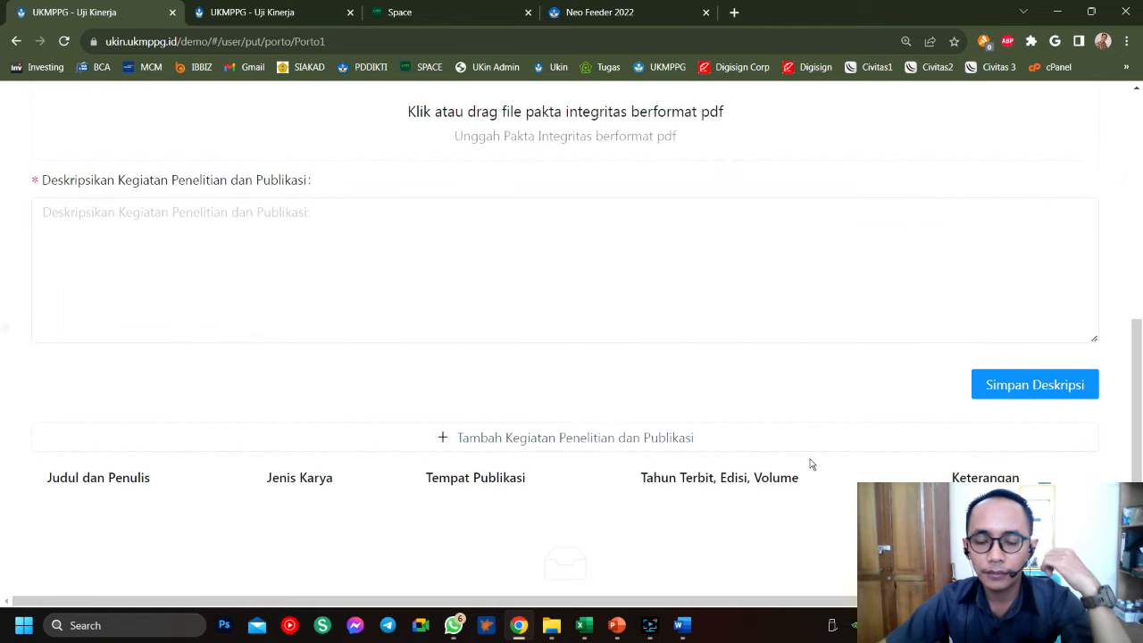
# Upload the PDF Instruksi Analisa Bahan Ajar KB-3 as the pakta integritas file
pyautogui.scroll(2, 807, 466)
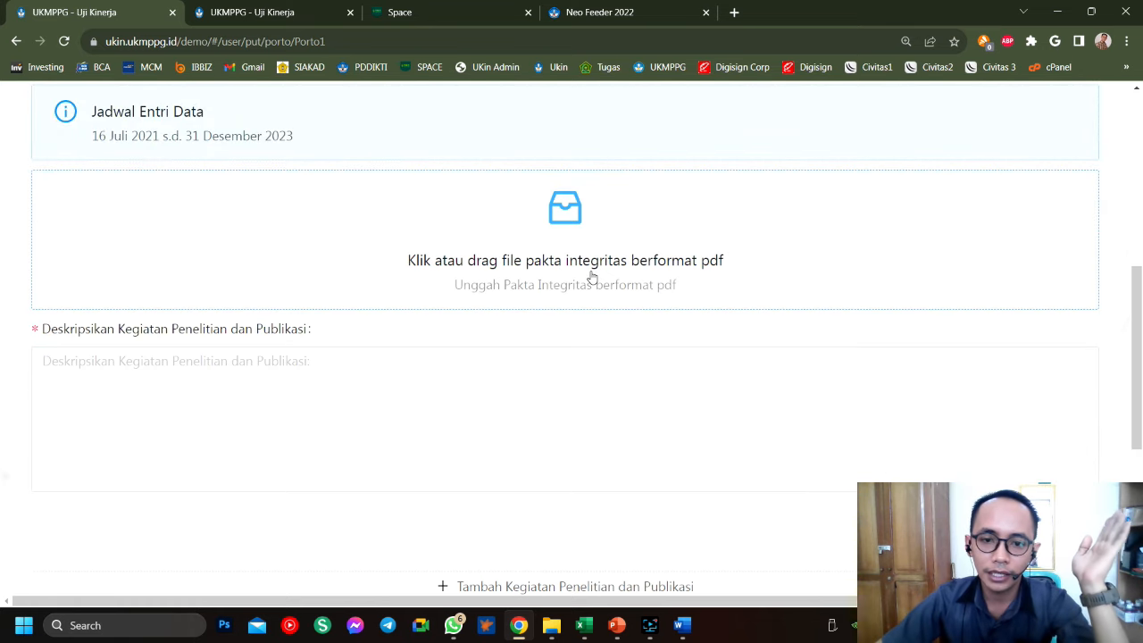
pyautogui.click(638, 314)
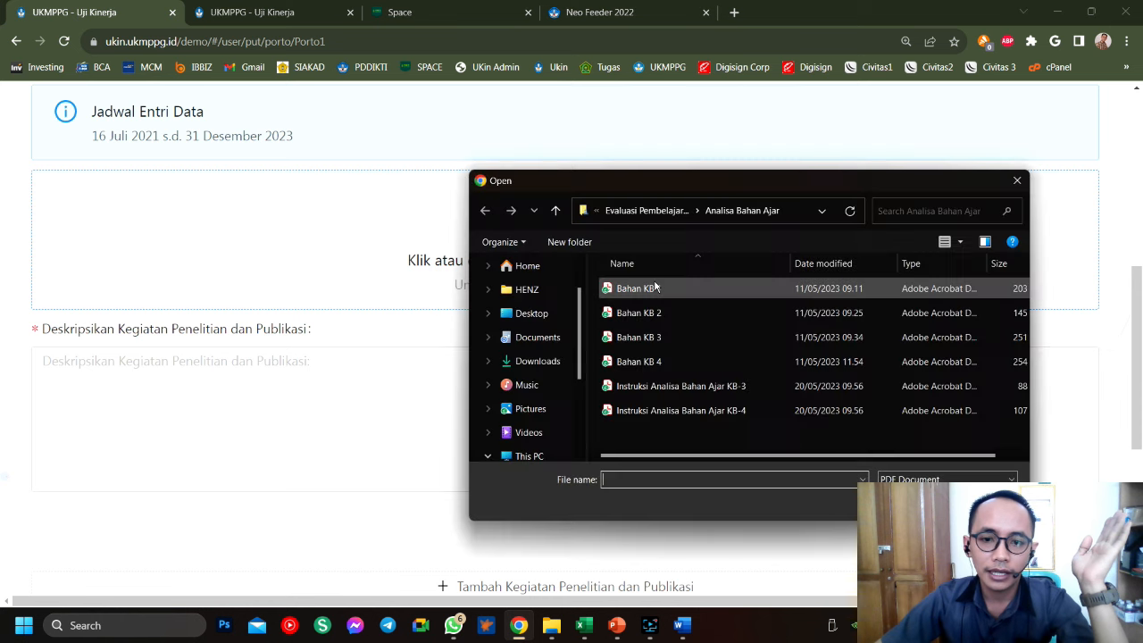
pyautogui.click(675, 386)
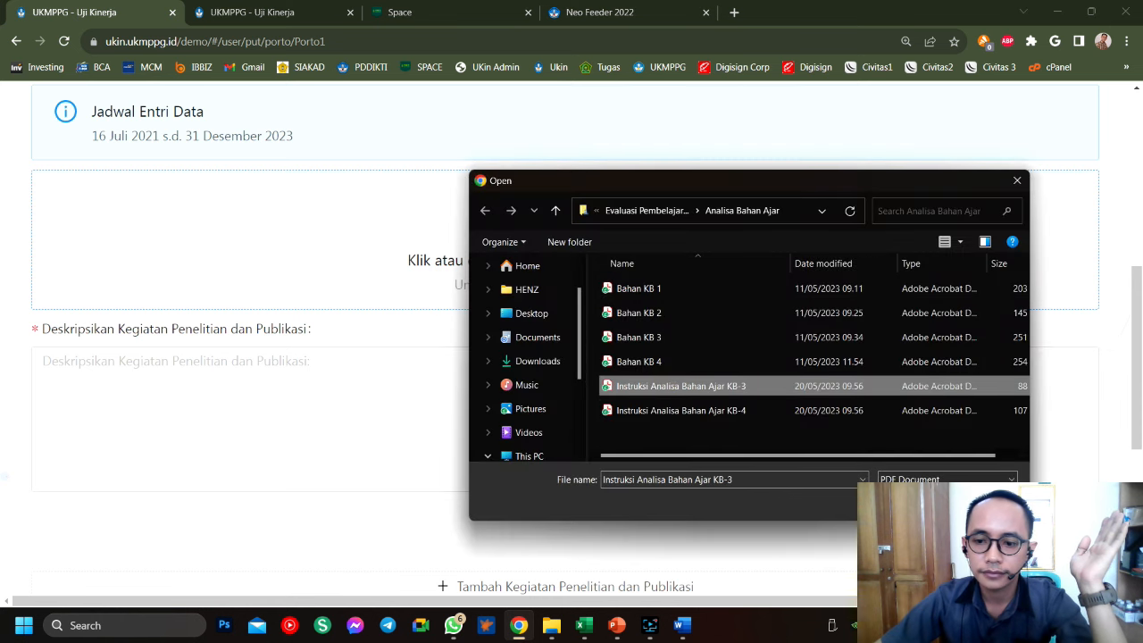
pyautogui.click(912, 504)
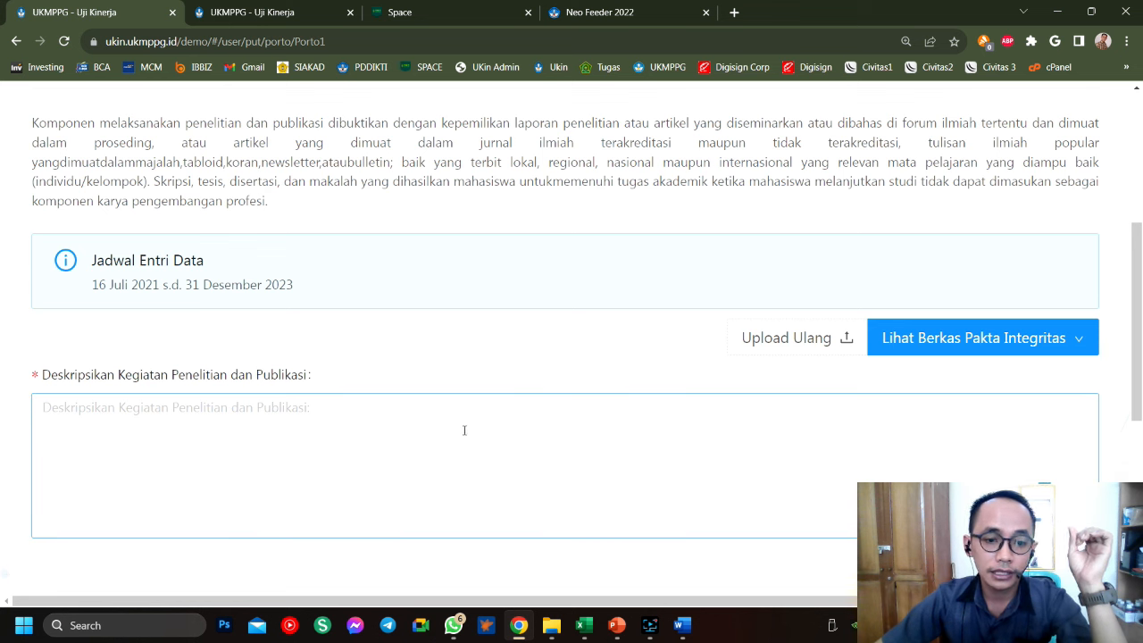
# Examine the prepared research and publication description in the Word document Tabel 1. Daftar Kegiatan Pelaksanaan Penelitian, and return to the Chrome form
pyautogui.moveTo(689, 629)
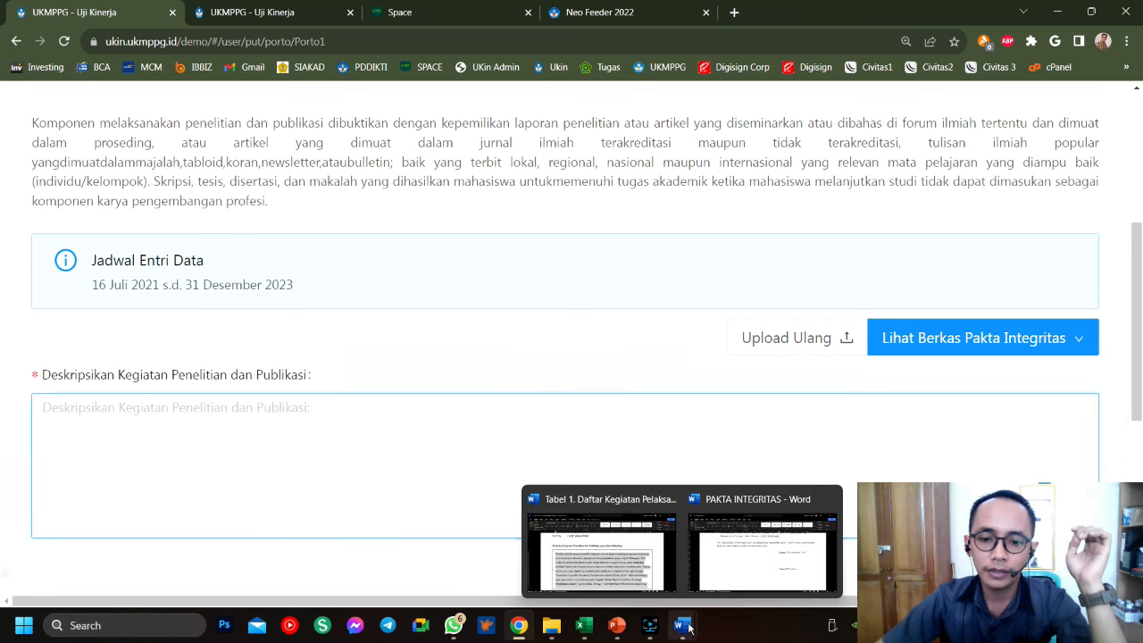
pyautogui.click(649, 558)
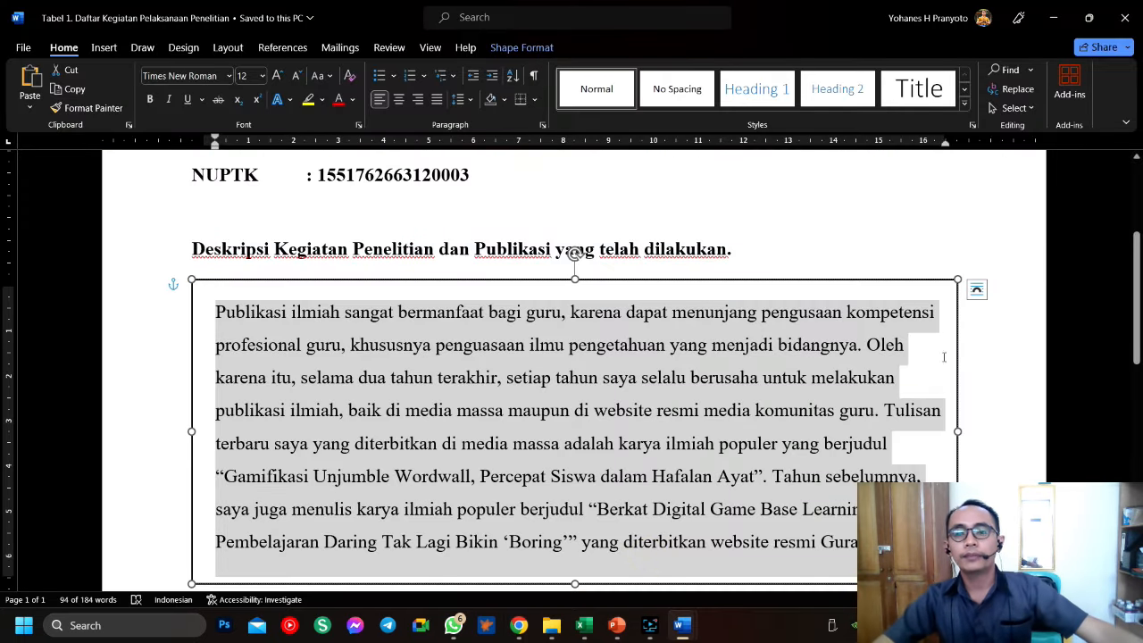
pyautogui.click(679, 382)
pyautogui.scroll(-1, 679, 383)
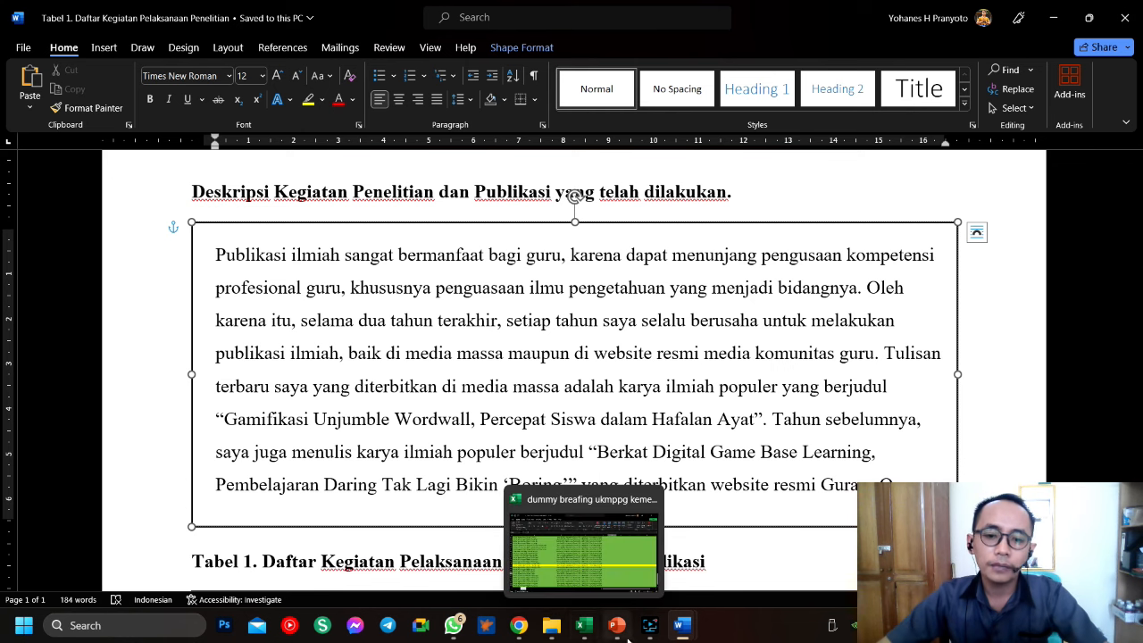
pyautogui.click(517, 630)
pyautogui.scroll(3, 381, 366)
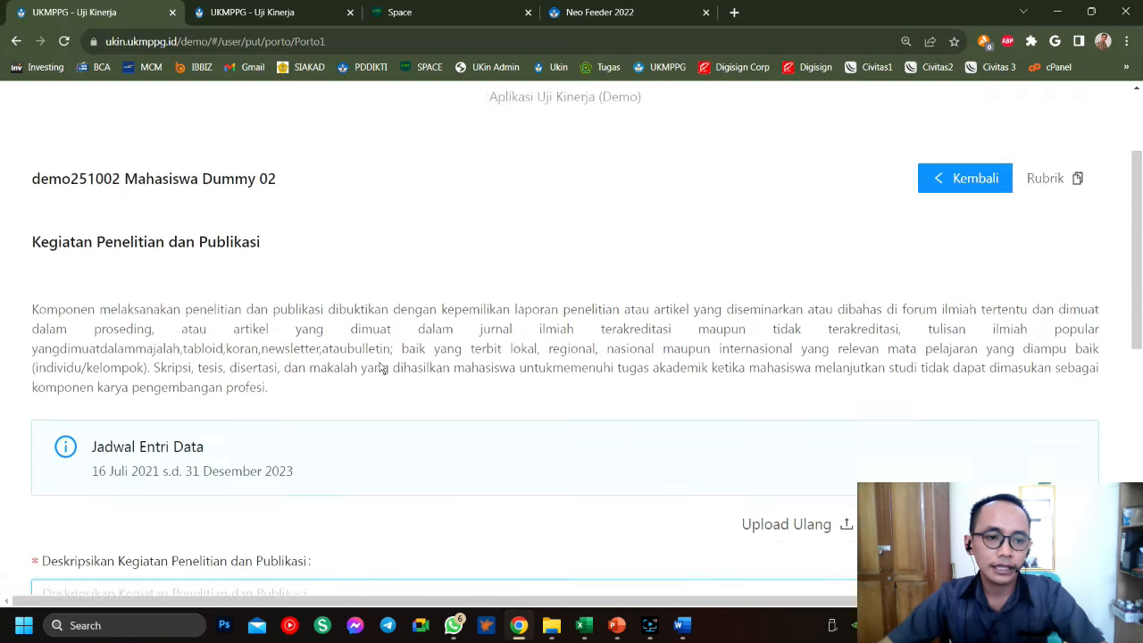
pyautogui.scroll(-3, 370, 401)
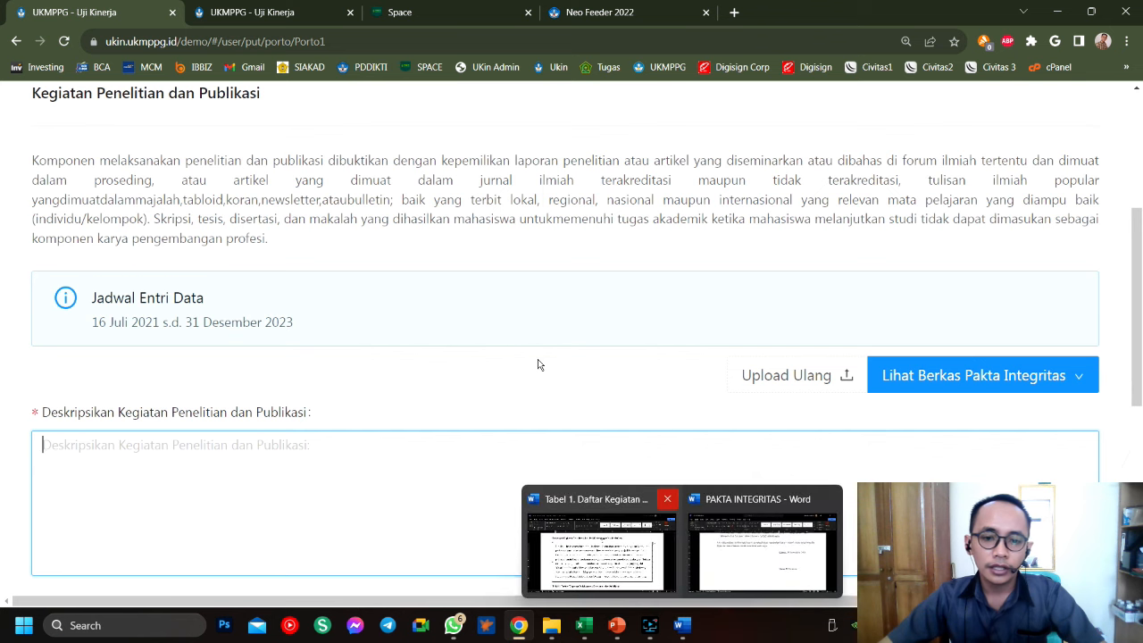
pyautogui.click(538, 361)
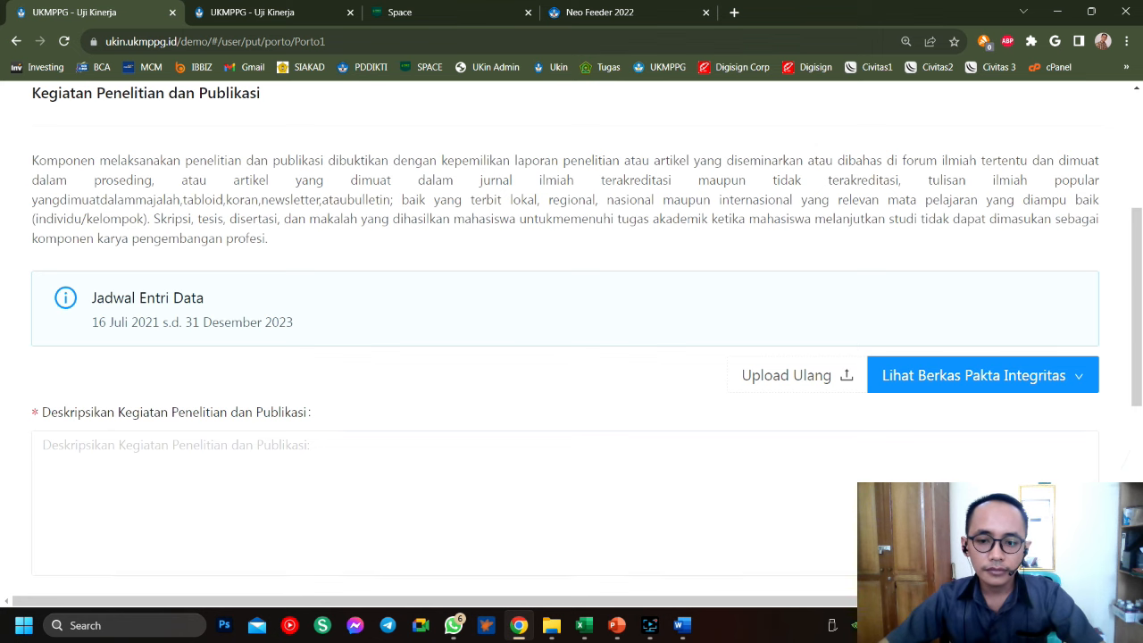
# In Word, copy the whole boxed description paragraph under Deskripsi Kegiatan Penelitian dan Publikasi yang telah dilakukan
pyautogui.moveTo(695, 630)
pyautogui.click(607, 549)
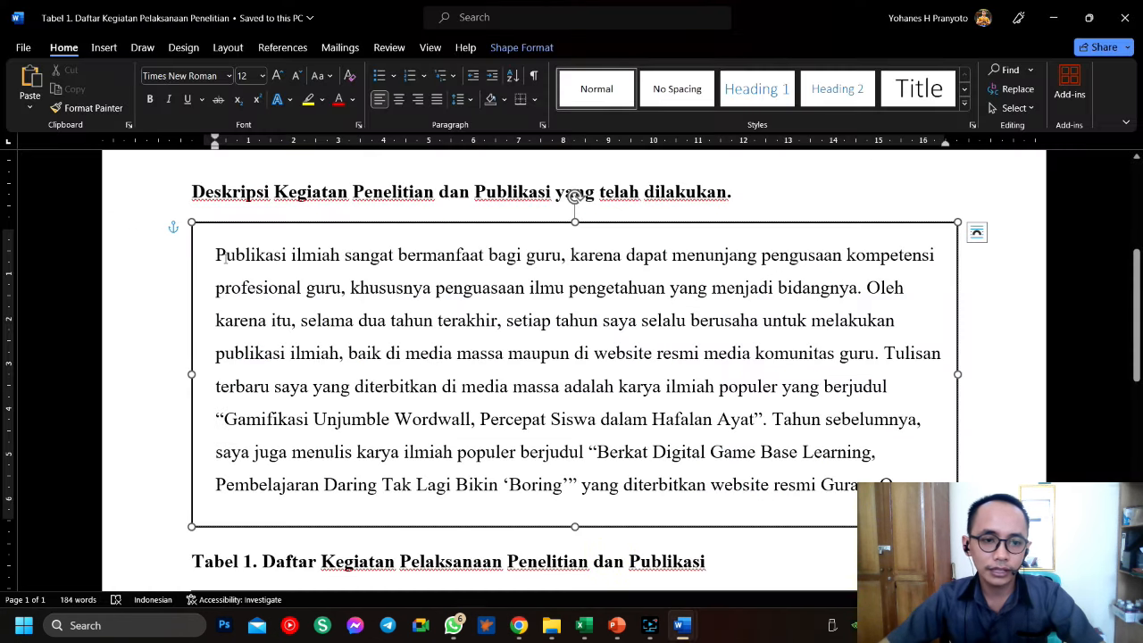
pyautogui.moveTo(214, 254); pyautogui.dragTo(923, 477)
pyautogui.hotkey('ctrl', 'c')
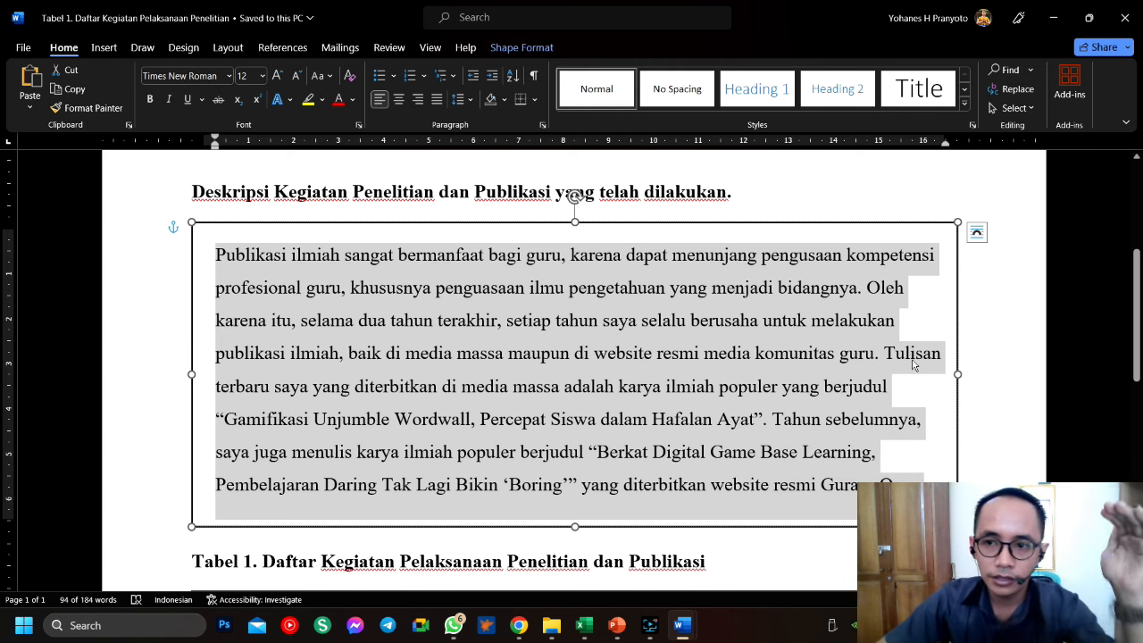
# Back in Chrome, paste the copied paragraph into the Deskripsikan Kegiatan Penelitian dan Publikasi field and save the description
pyautogui.click(1049, 11)
pyautogui.click(344, 471)
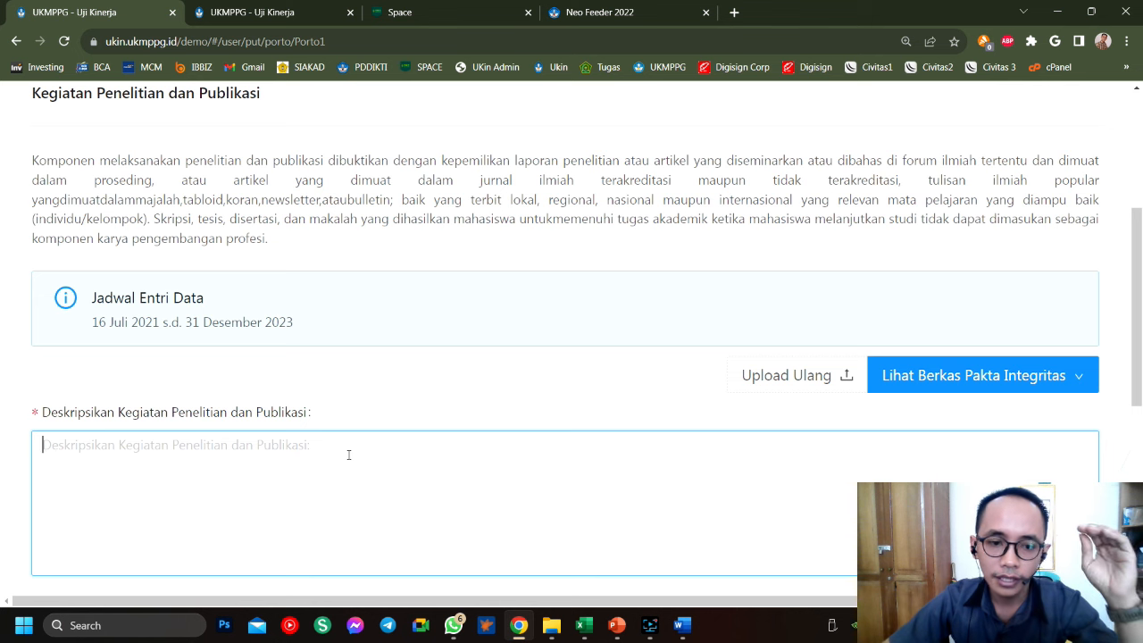
pyautogui.scroll(-1, 350, 455)
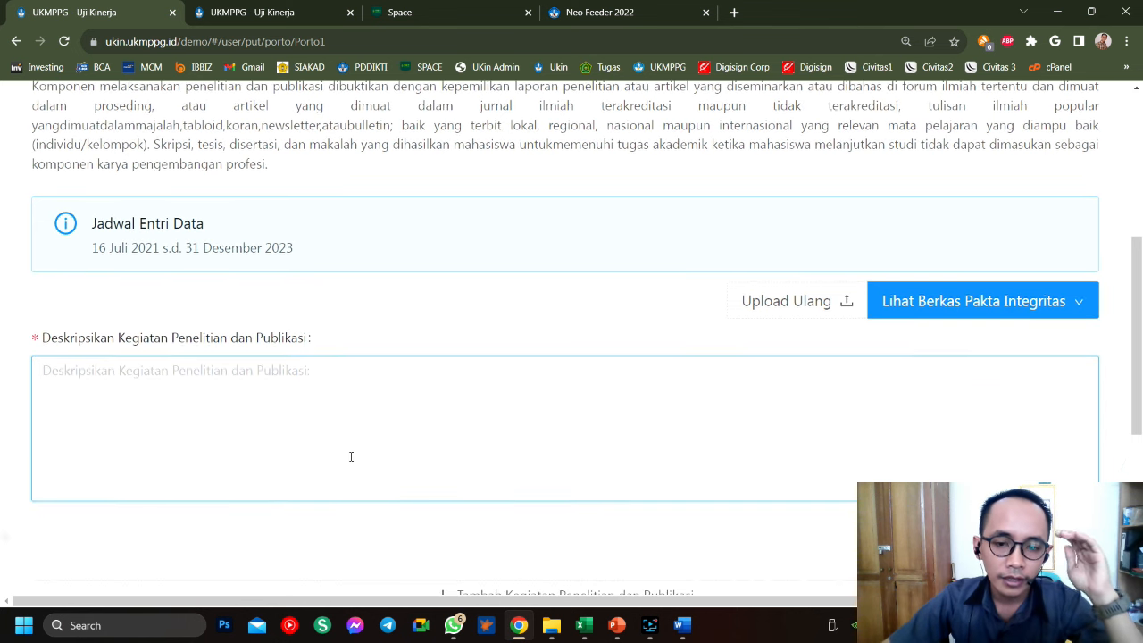
pyautogui.scroll(-1, 350, 456)
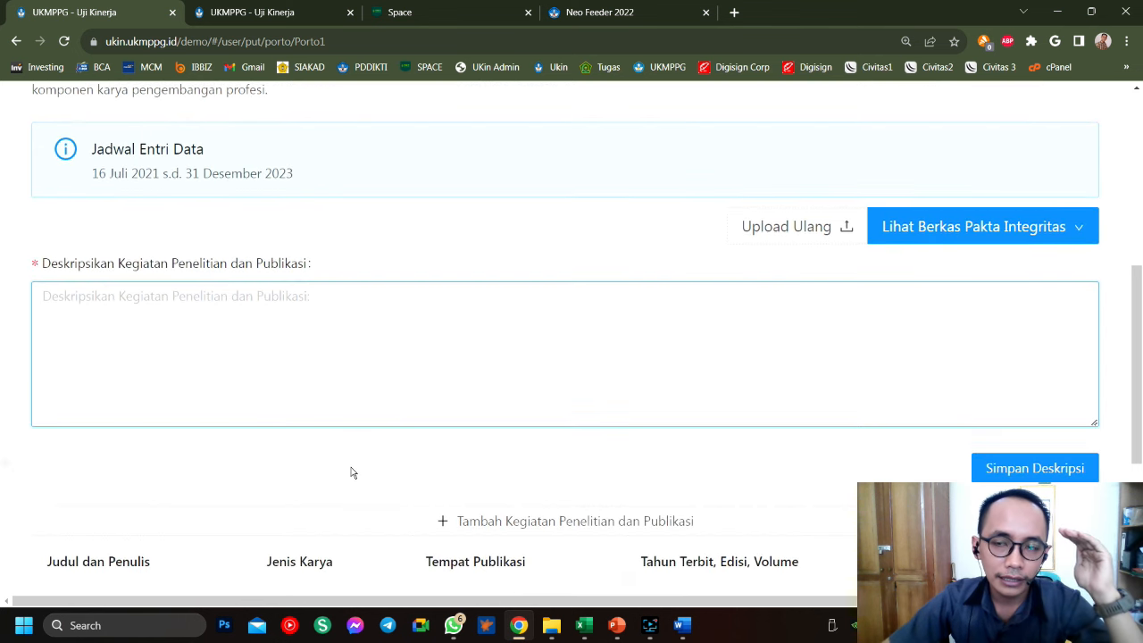
pyautogui.scroll(-1, 352, 459)
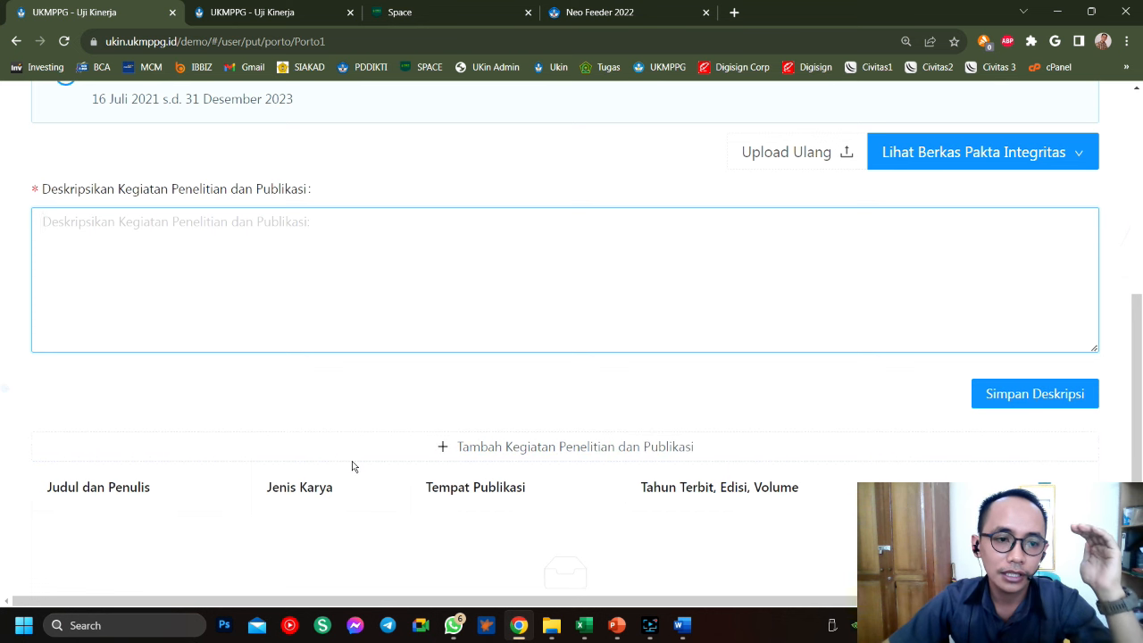
pyautogui.hotkey('ctrl', 'v')
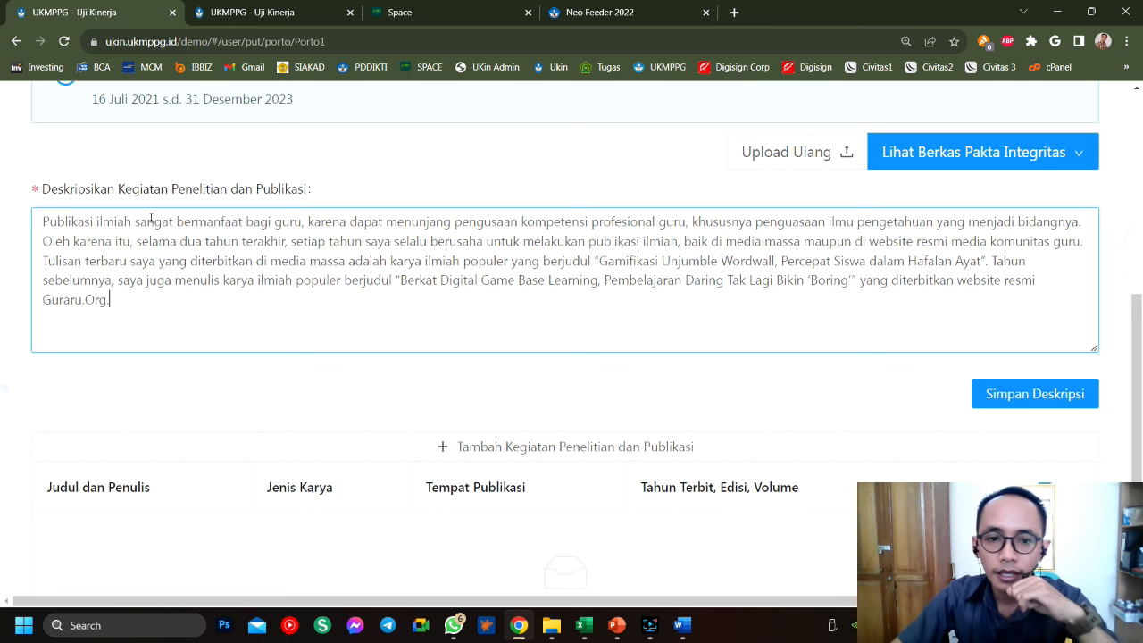
pyautogui.click(1020, 394)
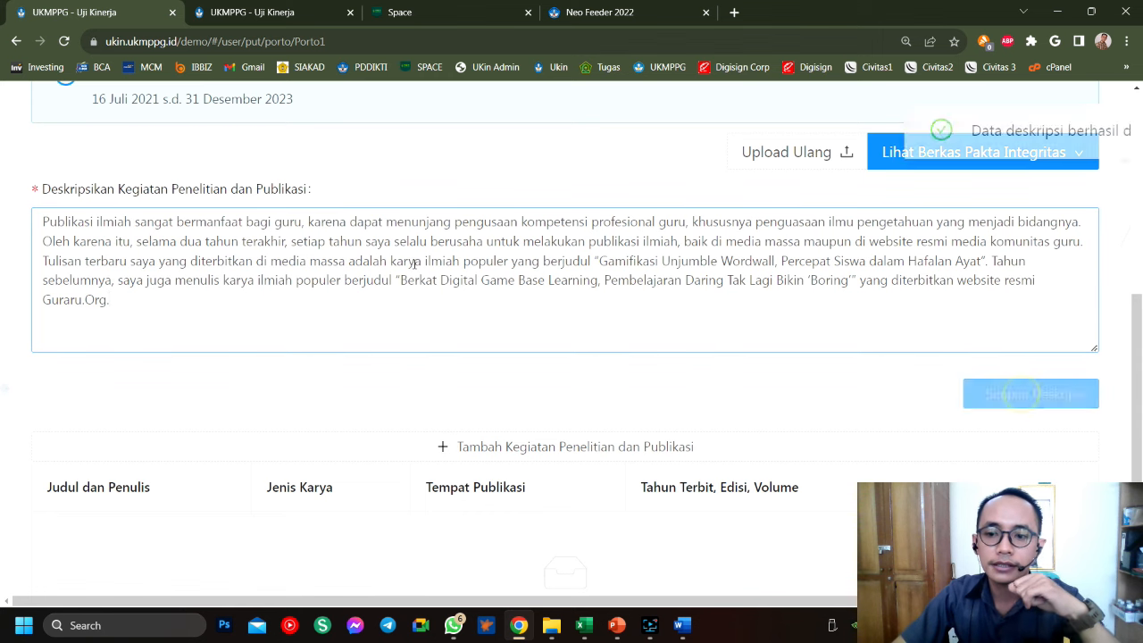
# Add a new Kegiatan Penelitian dan Publikasi entry below the saved description and place the cursor in its Judul field
pyautogui.scroll(-1, 429, 236)
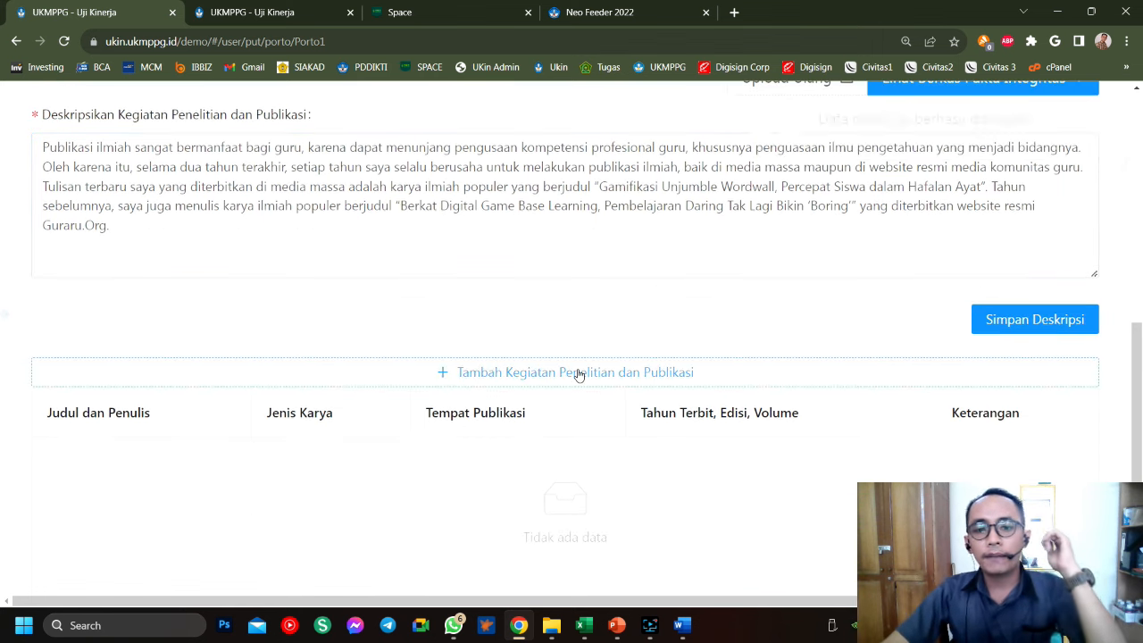
pyautogui.click(487, 378)
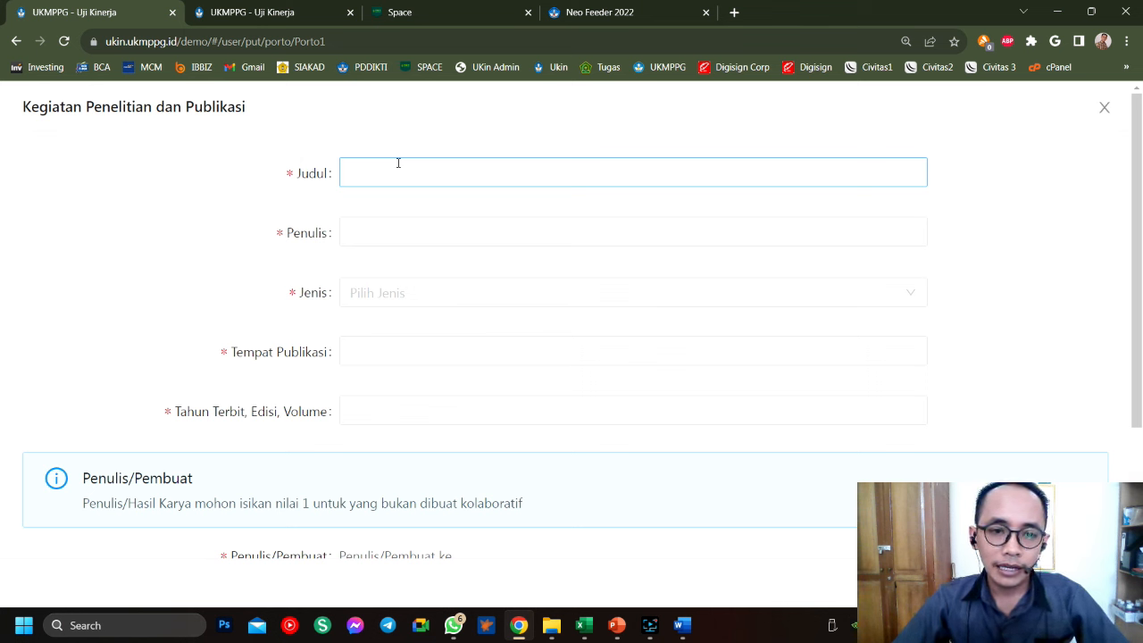
pyautogui.click(463, 161)
# Switch to the Word document and copy the Judul text of row 1, "Berkat Digital Game Base Learning, Pembelajaran Daring Tak Lagi Bikin 'Boring'"
pyautogui.hotkey('alt', 'Tab')
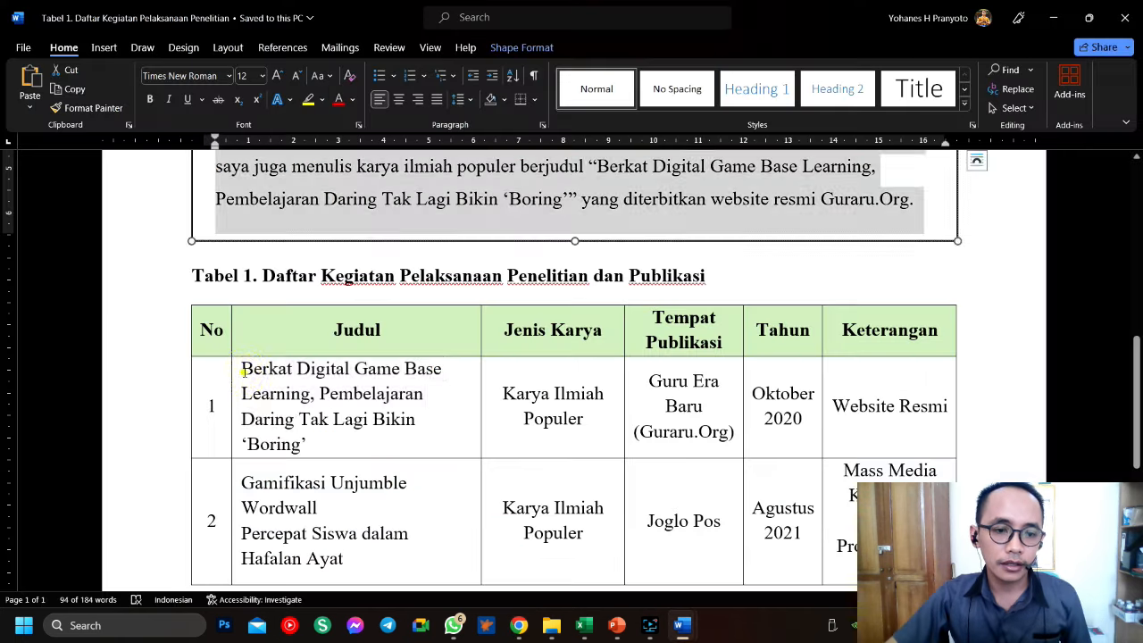
pyautogui.moveTo(242, 370); pyautogui.dragTo(294, 420)
pyautogui.click(295, 505)
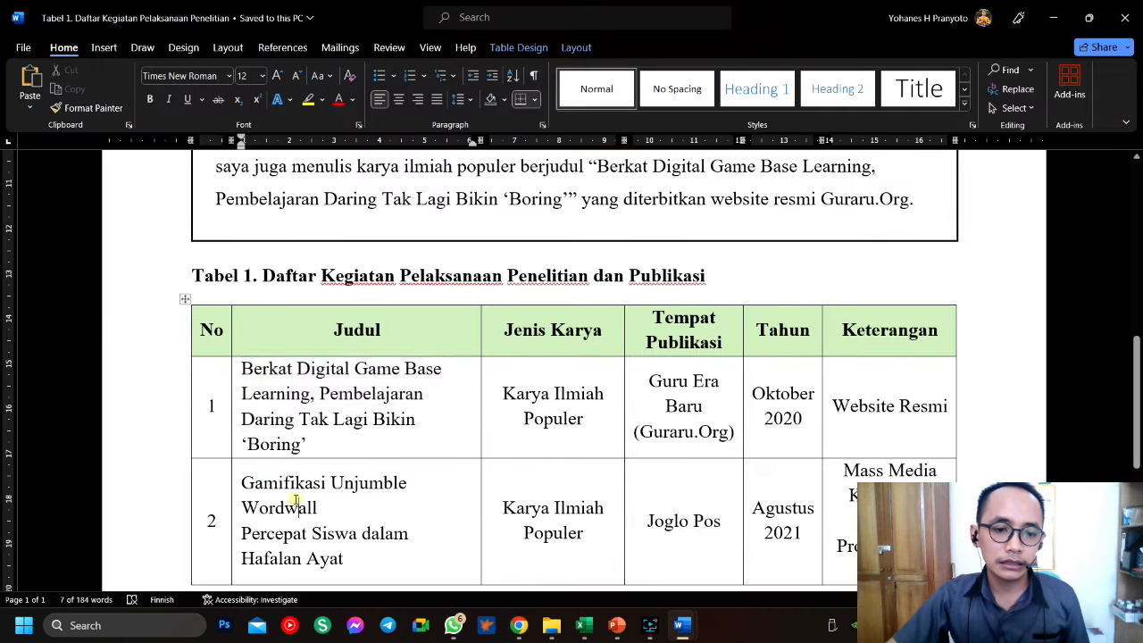
pyautogui.scroll(-3, 288, 503)
pyautogui.moveTo(242, 196); pyautogui.dragTo(308, 273)
pyautogui.hotkey('ctrl', 'c')
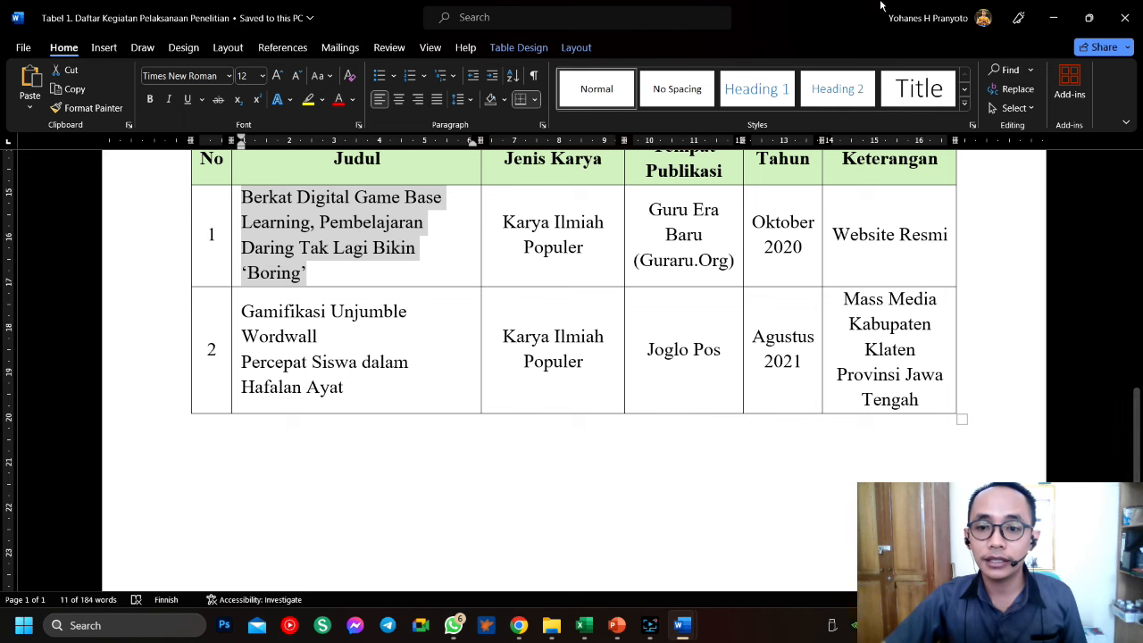
# Return to the Chrome form, paste the copied title into Judul and enter the author's full name in Penulis
pyautogui.hotkey('alt', 'Tab')
pyautogui.hotkey('ctrl', 'v')
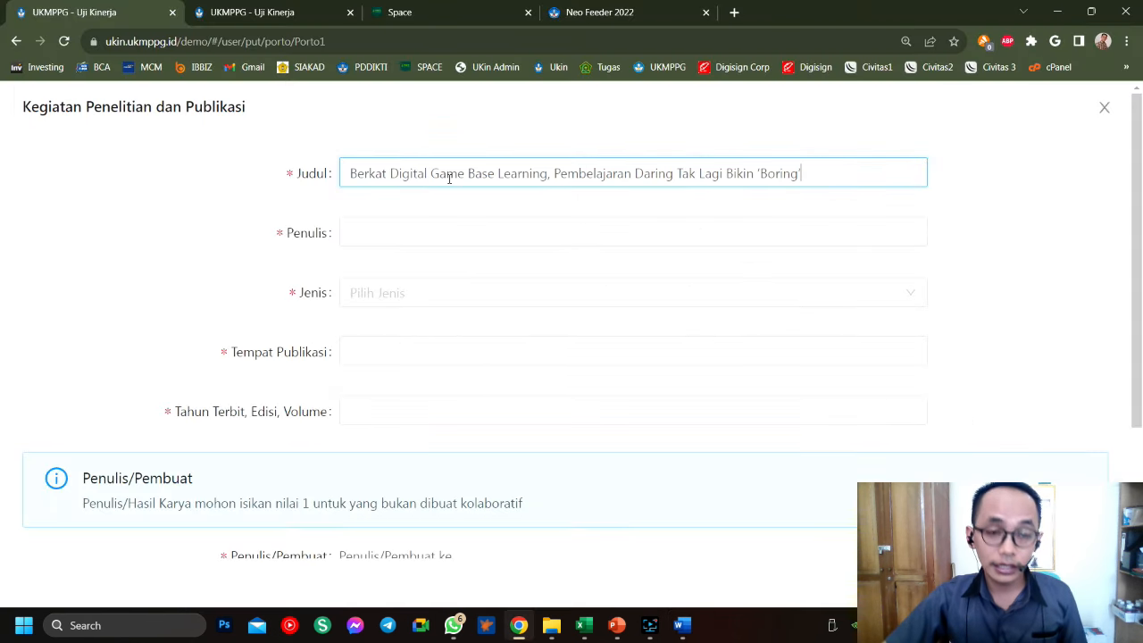
pyautogui.click(688, 618)
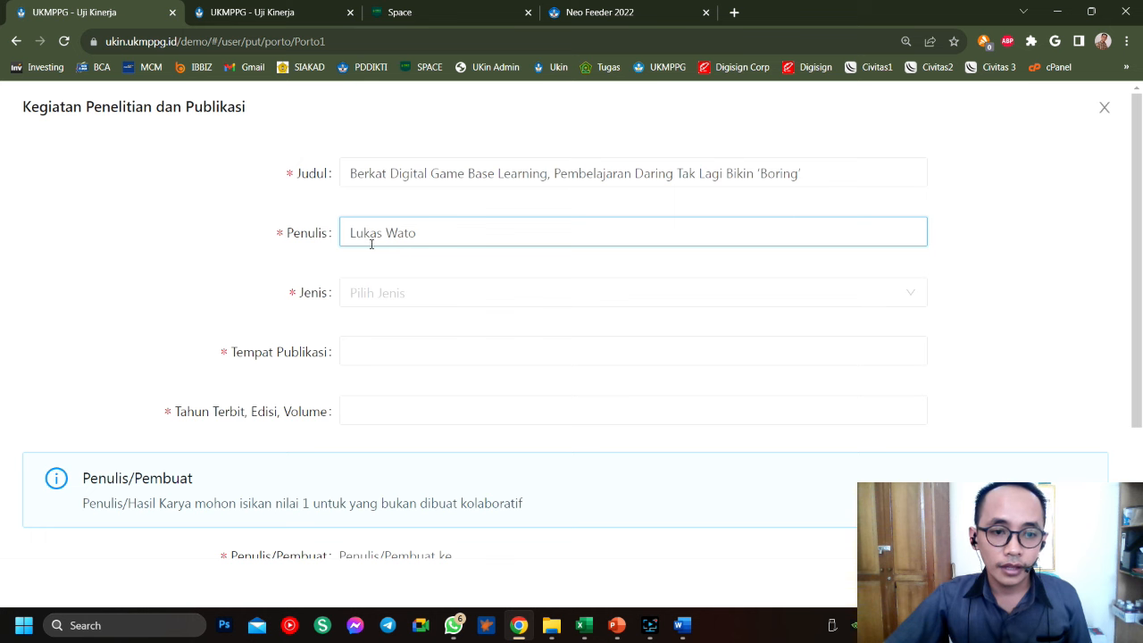
# Set Jenis to "Tulisan karya ilmiah populer di massmedia provinsi, kabupaten, web resmi/bukan blog"
pyautogui.click(393, 294)
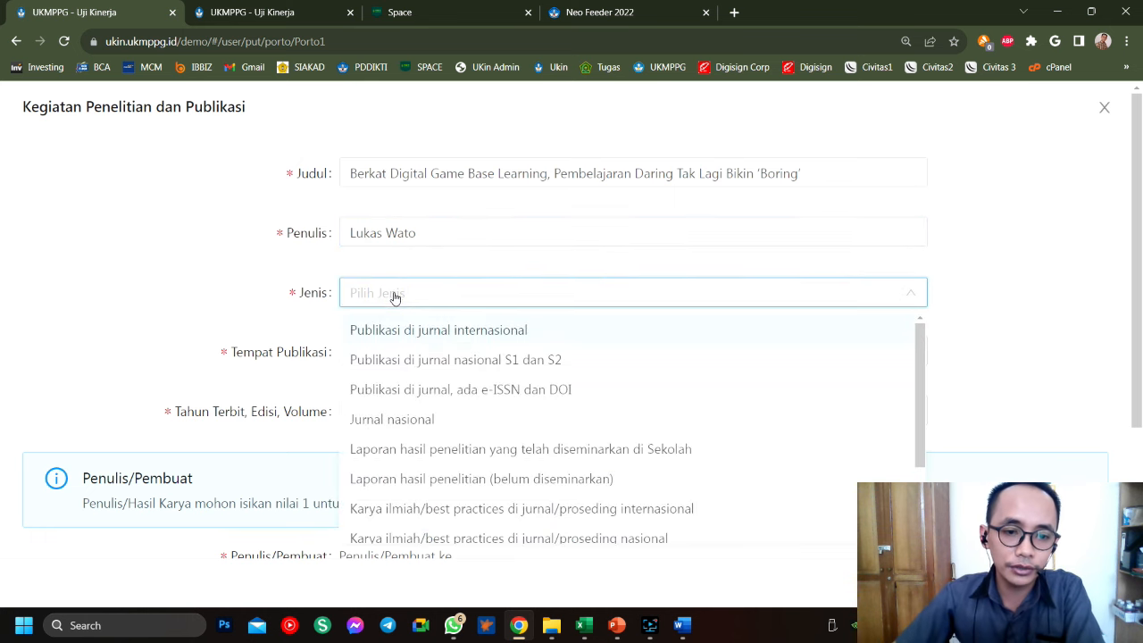
pyautogui.scroll(-3, 440, 376)
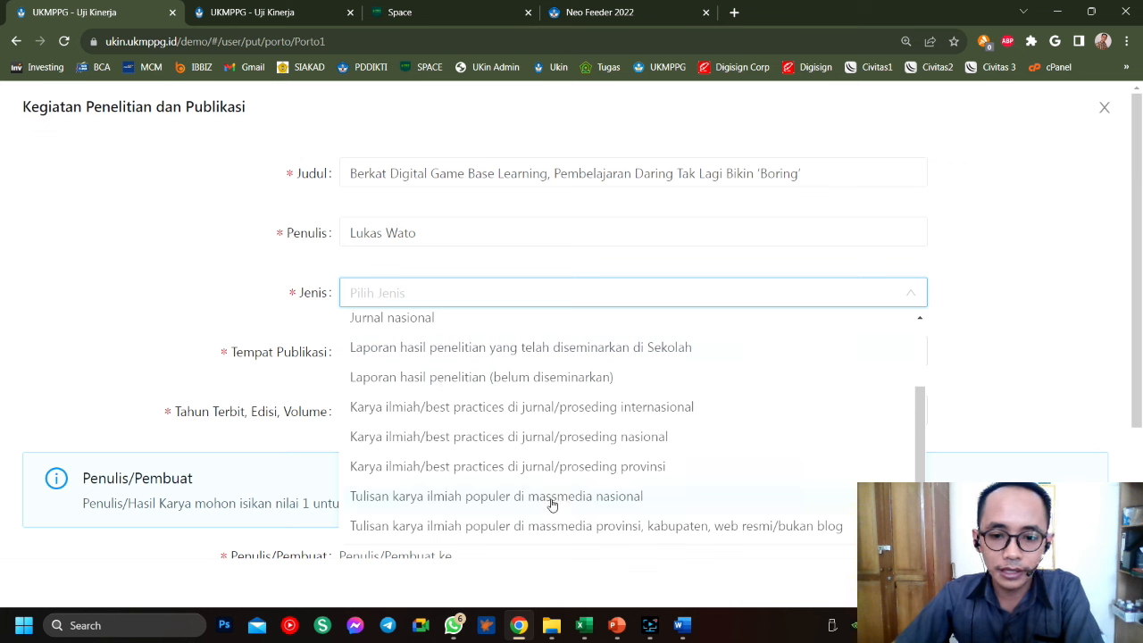
pyautogui.click(734, 529)
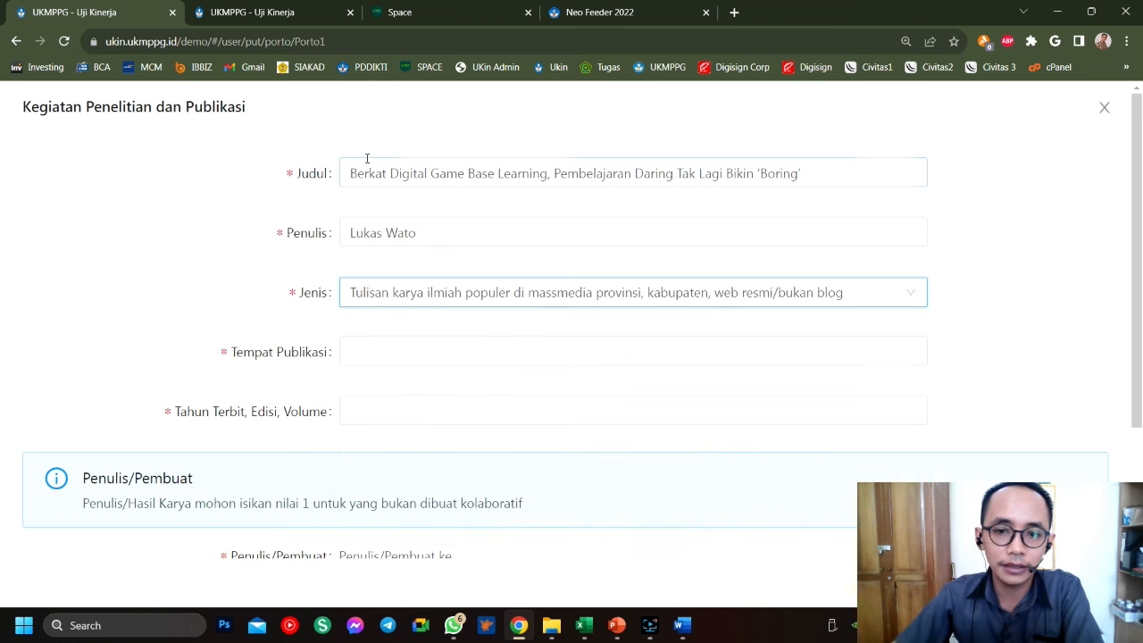
pyautogui.scroll(-1, 227, 216)
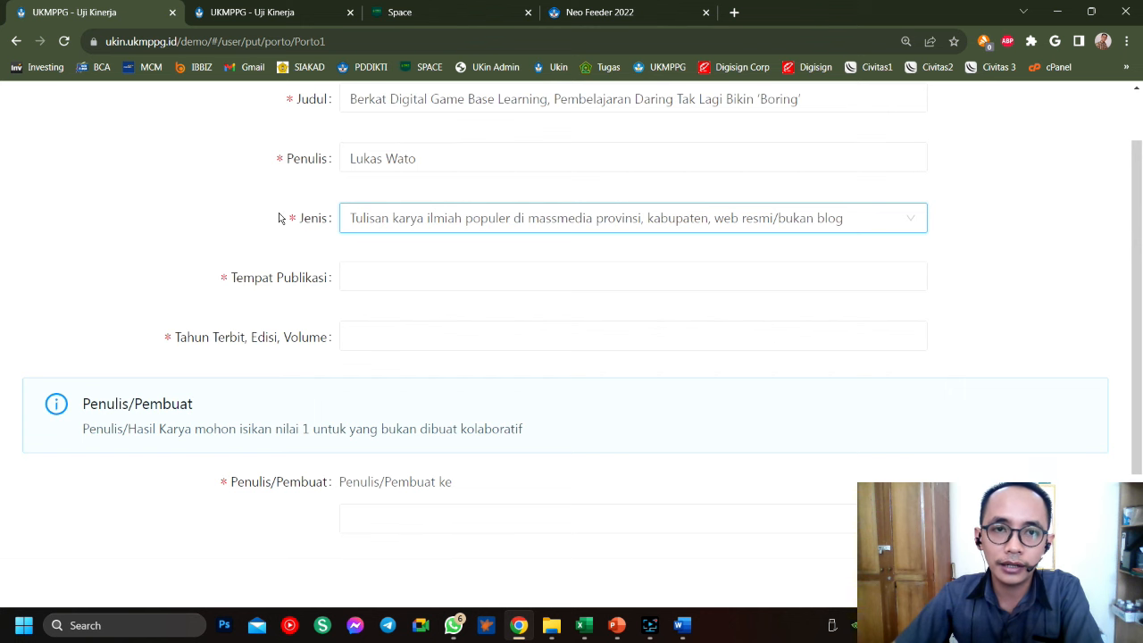
pyautogui.scroll(1, 278, 218)
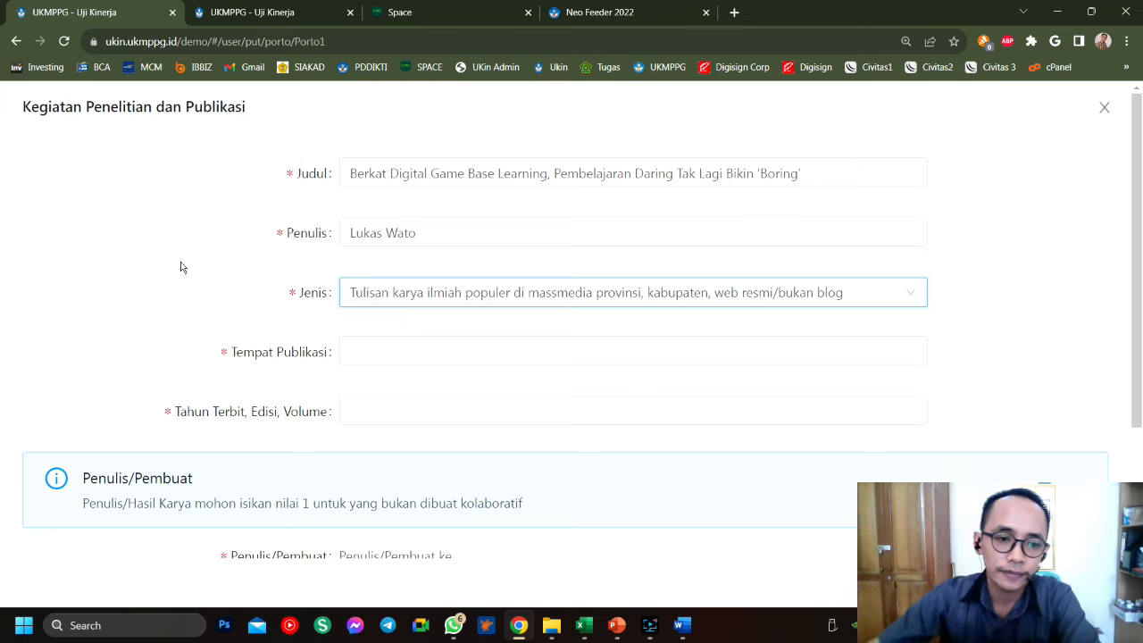
# Switch to Word and copy the Tempat Publikasi text of row 1, "Guru Era Baru (Guraru.Org)"
pyautogui.hotkey('alt', 'Tab')
pyautogui.scroll(-3, 572, 400)
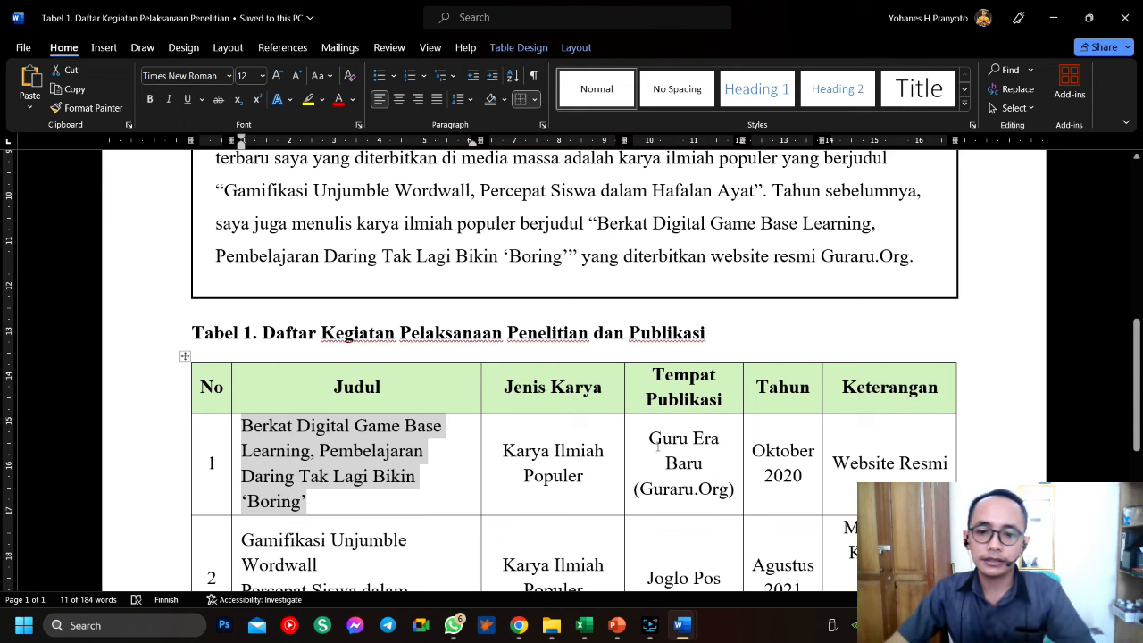
pyautogui.moveTo(647, 429); pyautogui.dragTo(734, 488)
pyautogui.hotkey('ctrl', 'c')
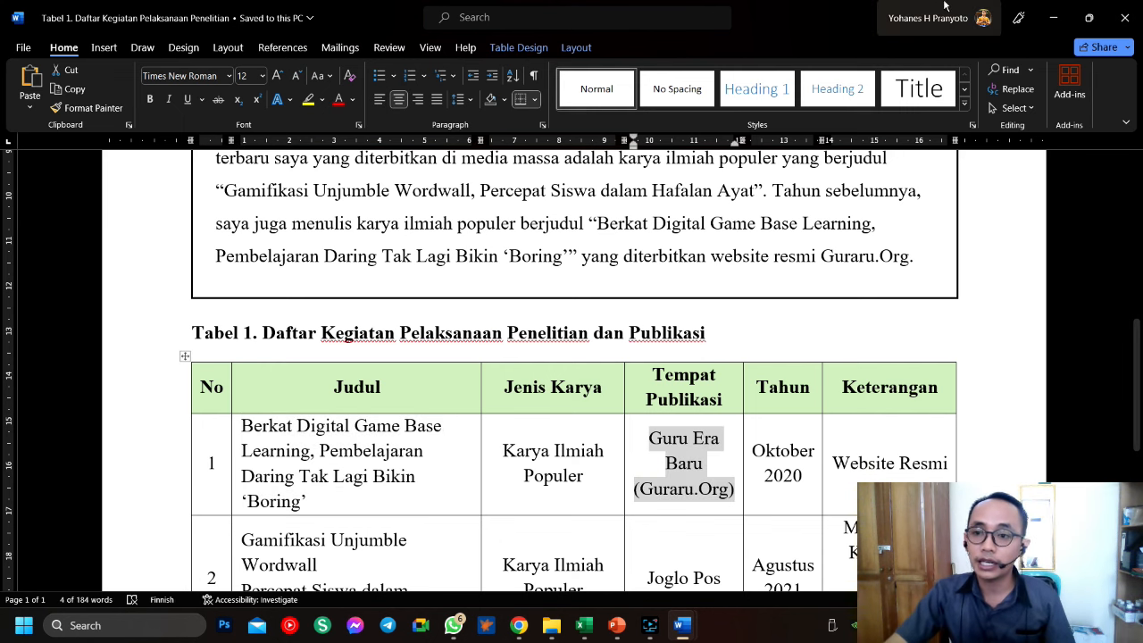
# Back in Chrome, paste the copied text into Tempat Publikasi and enter "Oktober 2020" as Tahun Terbit, Edisi, Volume
pyautogui.hotkey('alt', 'Tab')
pyautogui.hotkey('ctrl', 'v')
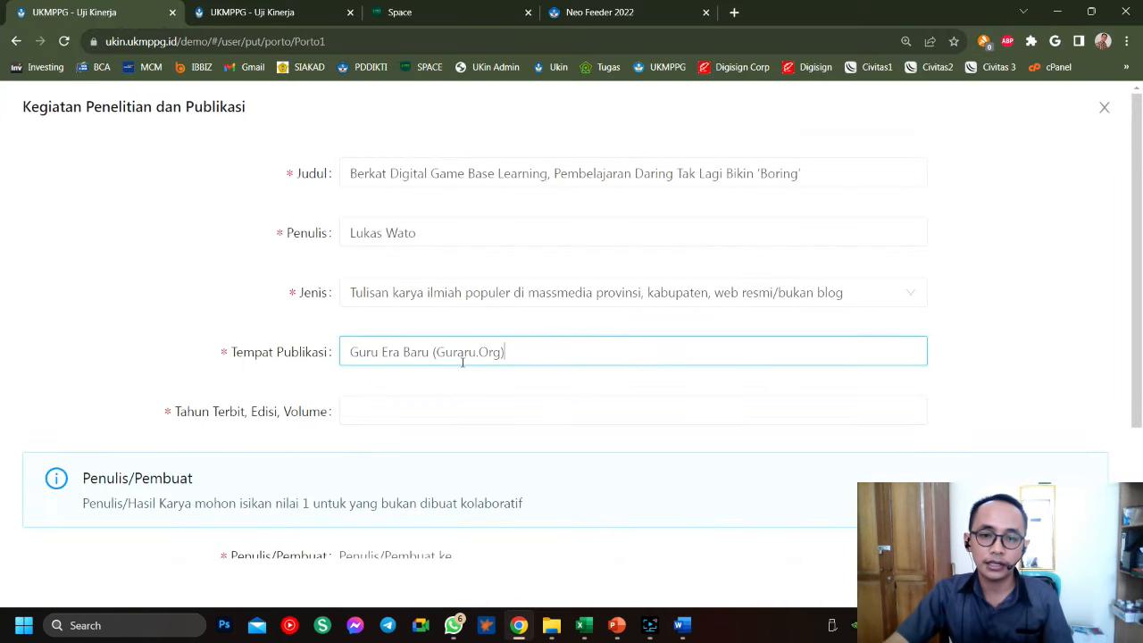
pyautogui.click(375, 421)
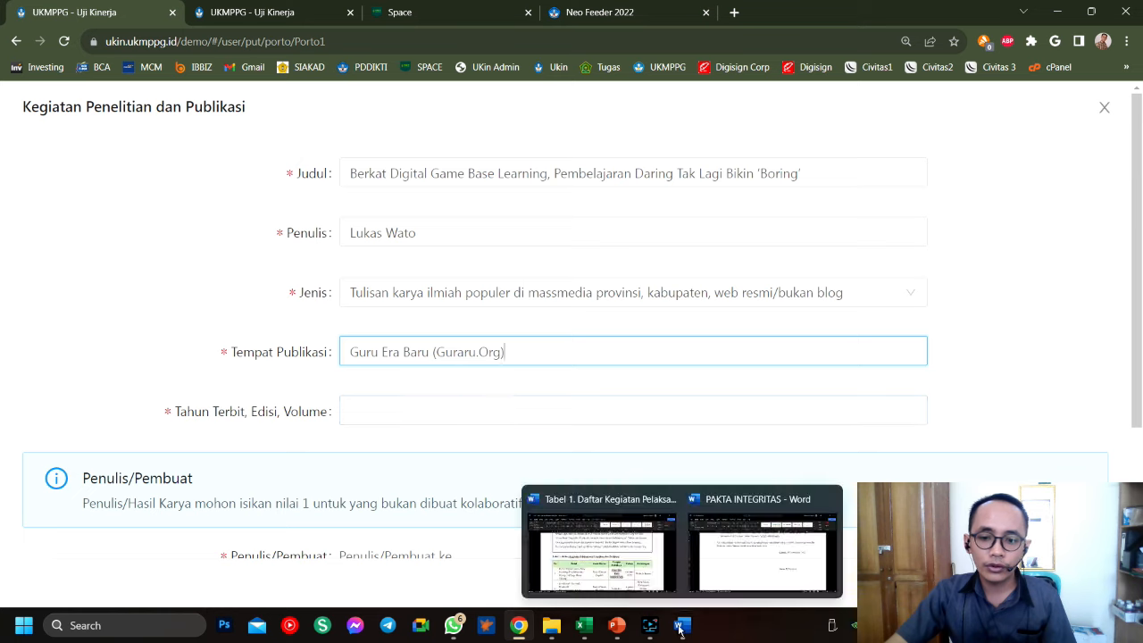
pyautogui.click(456, 417)
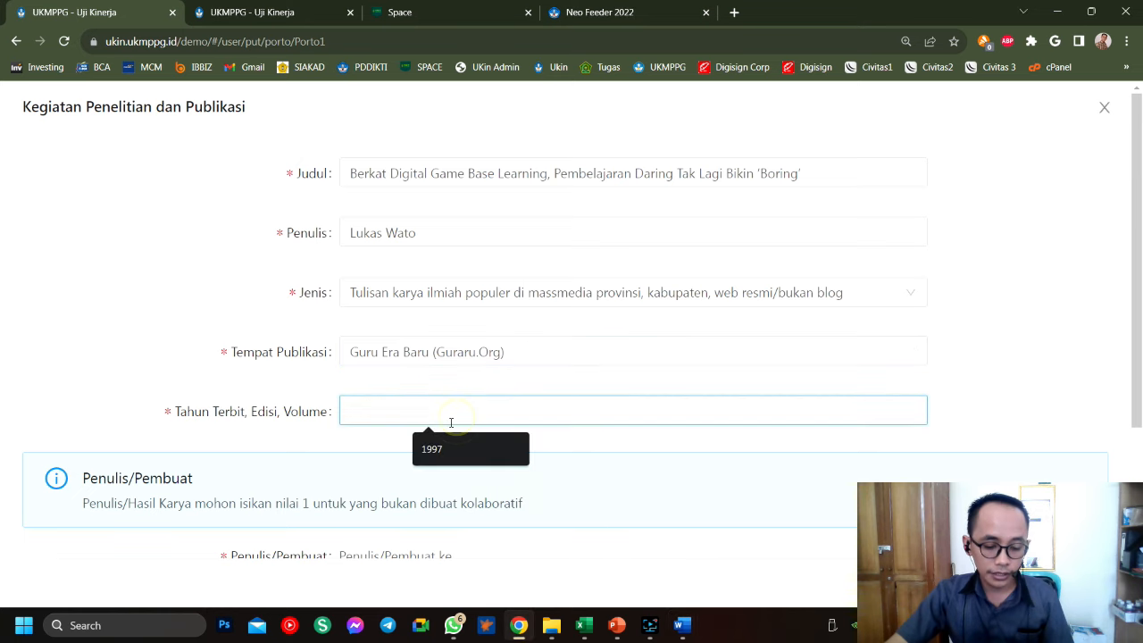
pyautogui.write('Oktober 2020')
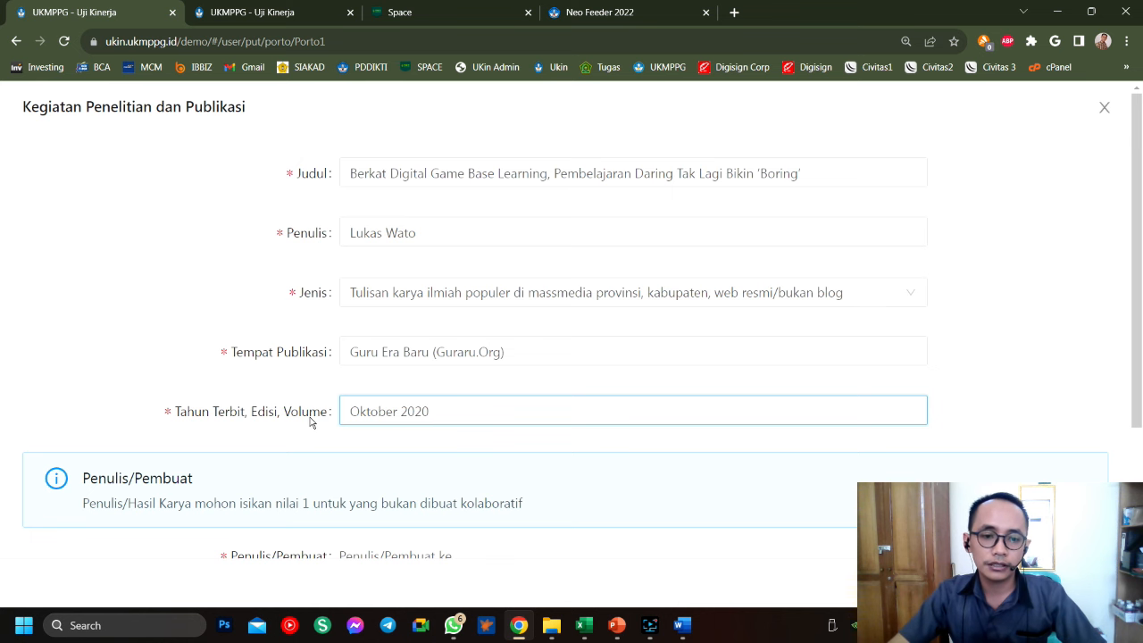
# Set Penulis/Pembuat ke to 1 and dari to 1 for a work with a single author
pyautogui.scroll(-2, 311, 422)
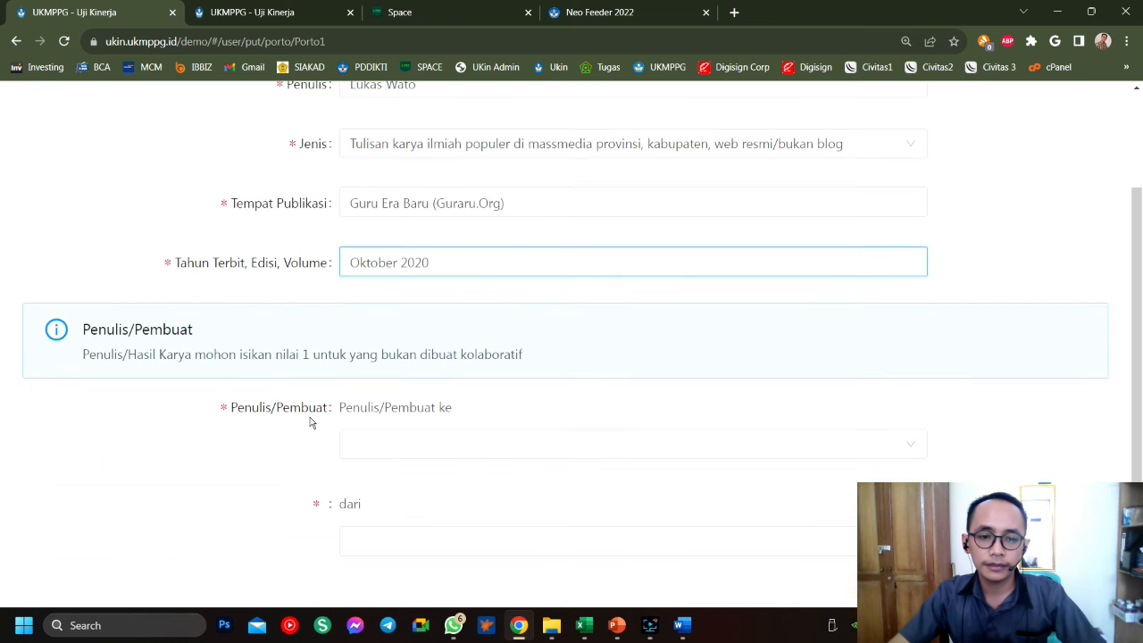
pyautogui.click(426, 451)
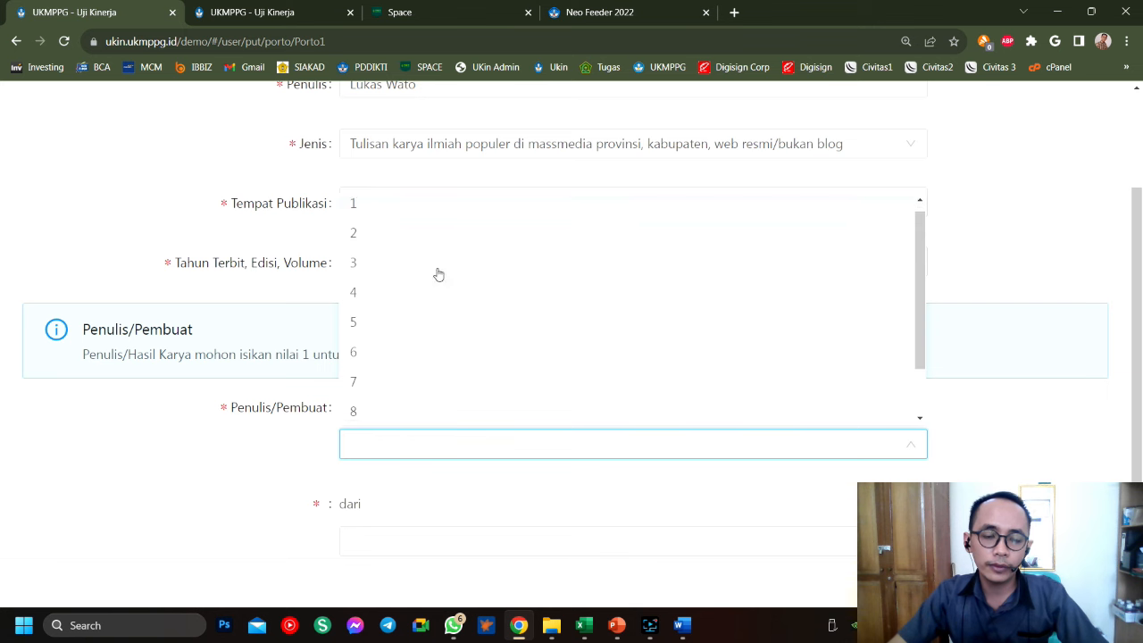
pyautogui.click(411, 207)
pyautogui.scroll(-1, 344, 384)
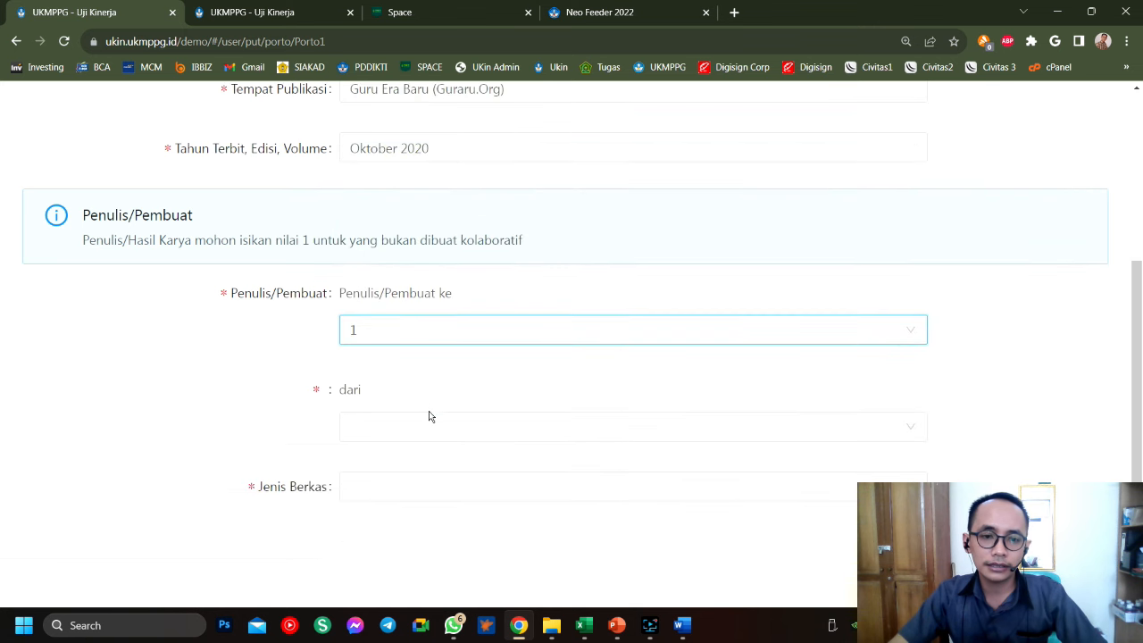
pyautogui.click(402, 432)
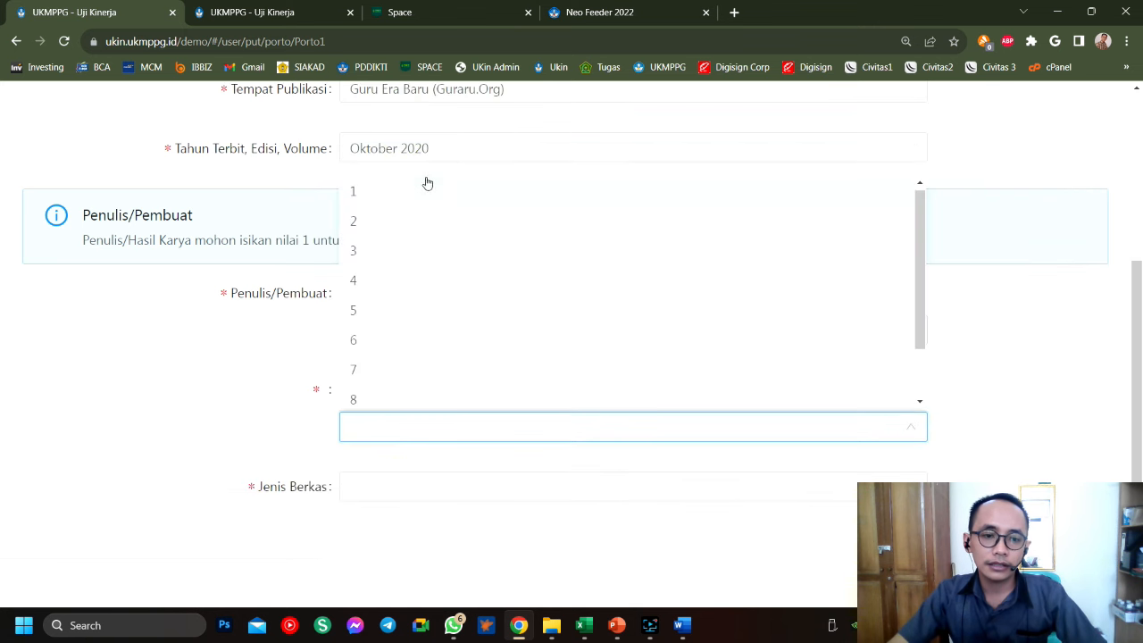
pyautogui.click(426, 187)
# Try the collaborative author options by setting dari to 2 and Penulis/Pembuat ke to 2
pyautogui.click(401, 334)
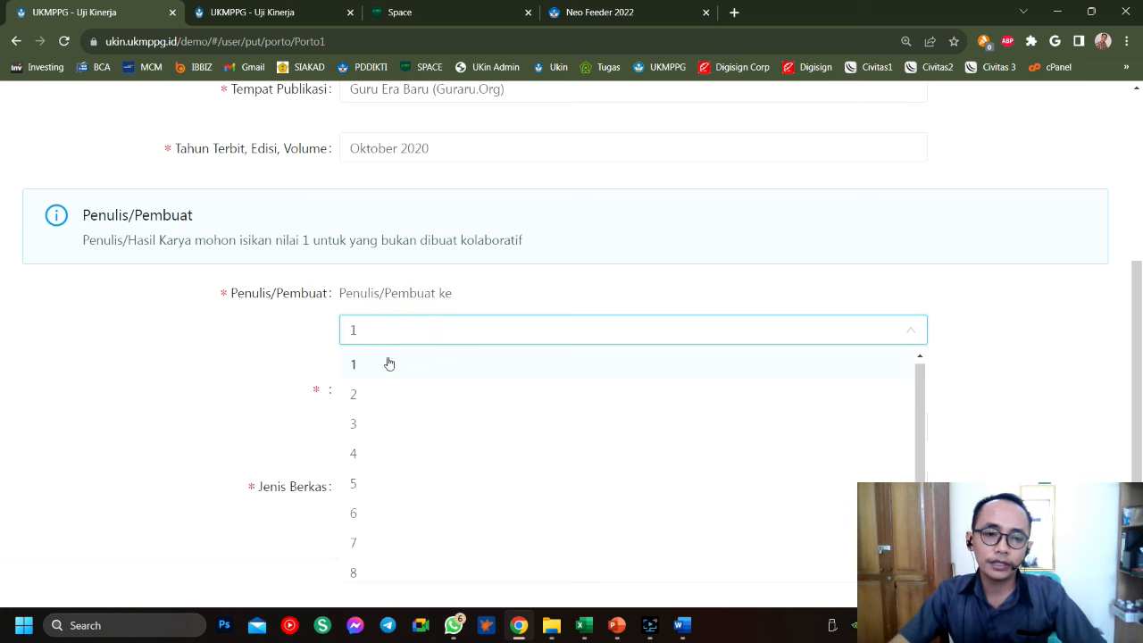
pyautogui.click(388, 363)
pyautogui.click(387, 426)
pyautogui.click(402, 217)
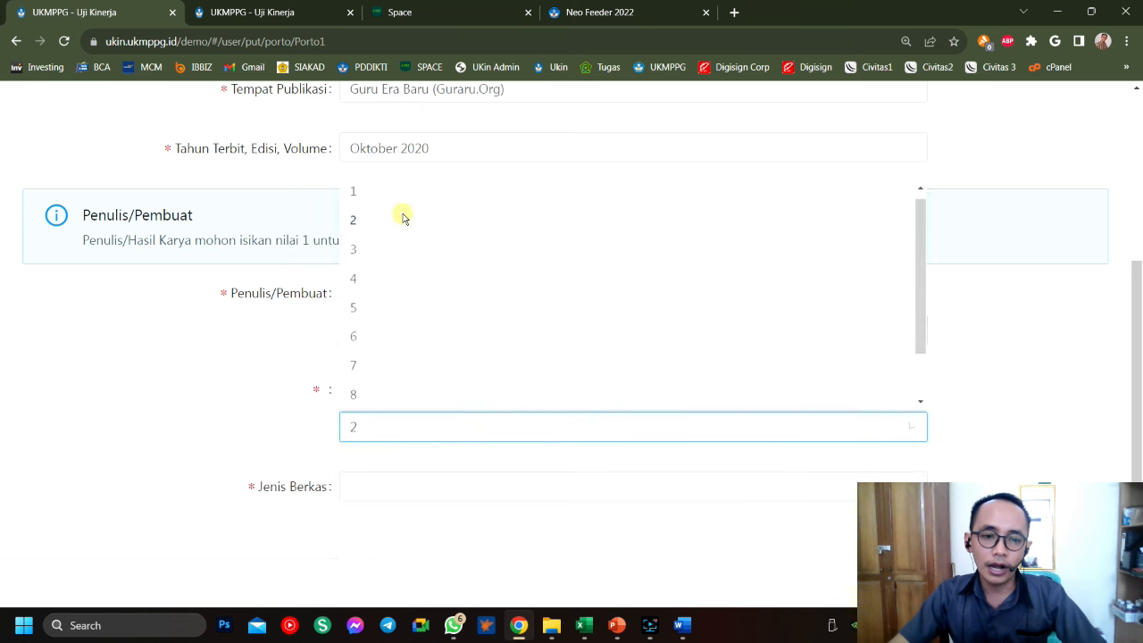
pyautogui.click(196, 341)
pyautogui.click(387, 340)
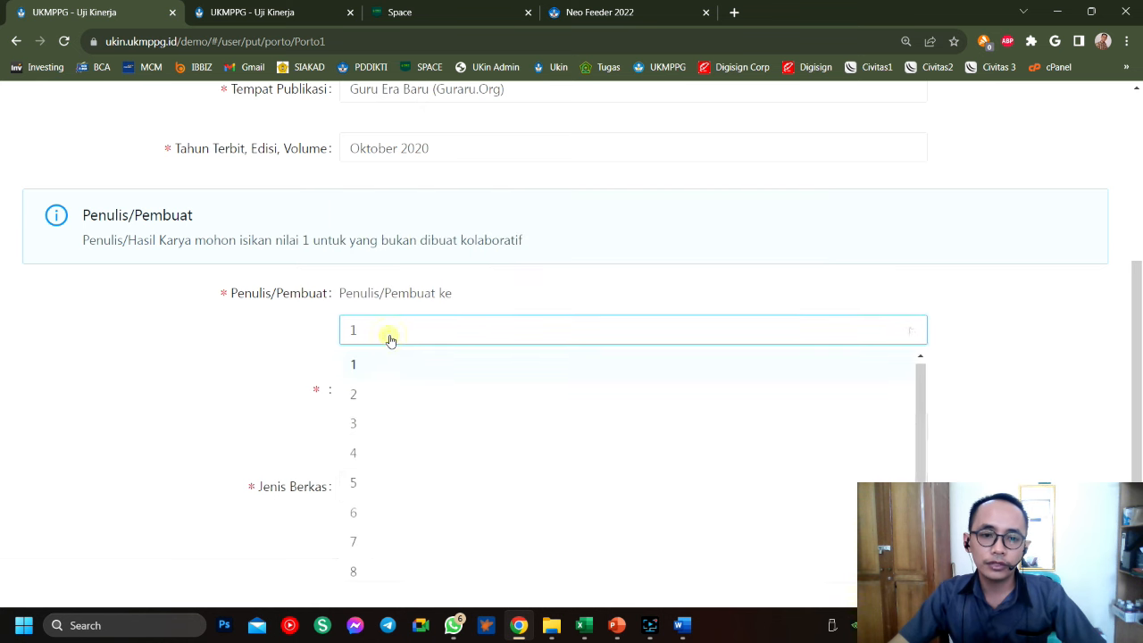
pyautogui.click(382, 403)
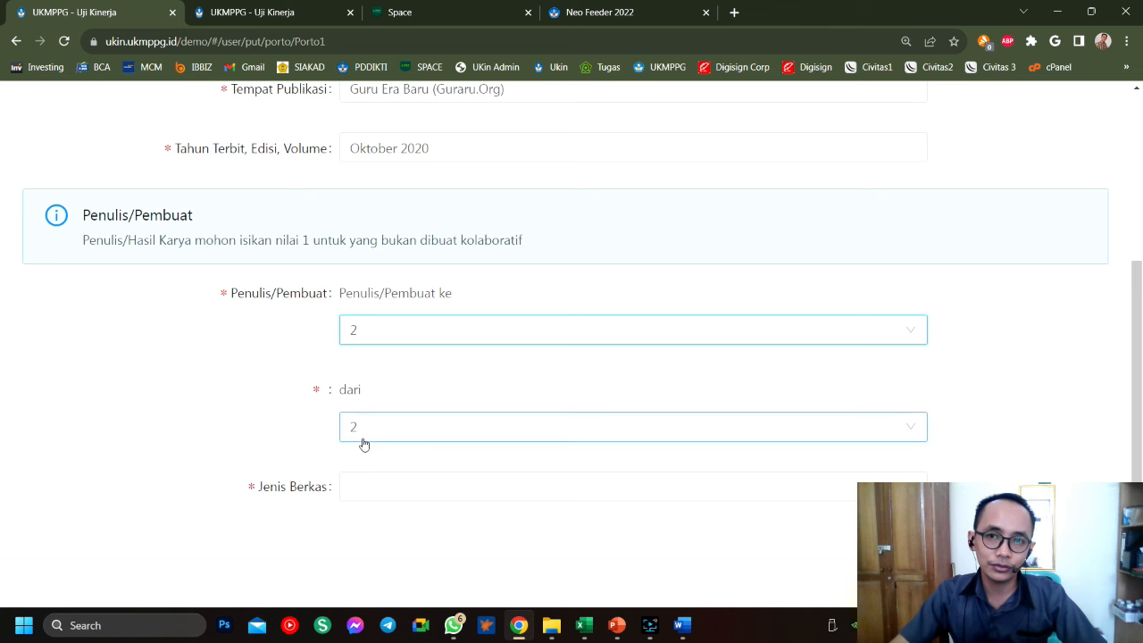
# Set both Penulis/Pembuat ke and dari back to 1
pyautogui.click(393, 330)
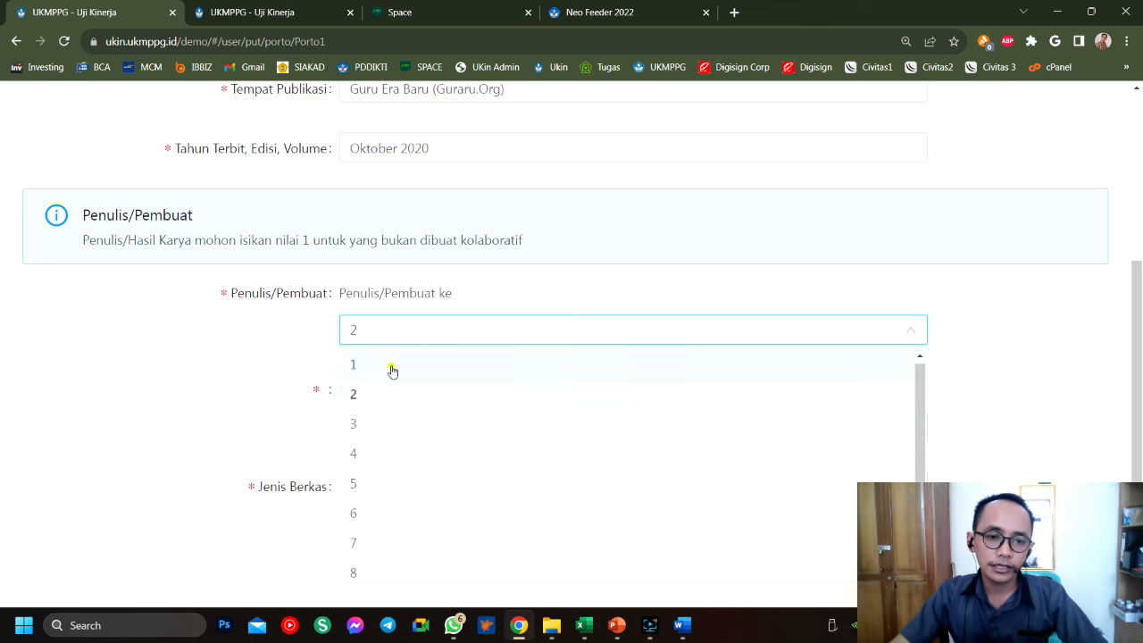
pyautogui.click(390, 366)
pyautogui.click(384, 426)
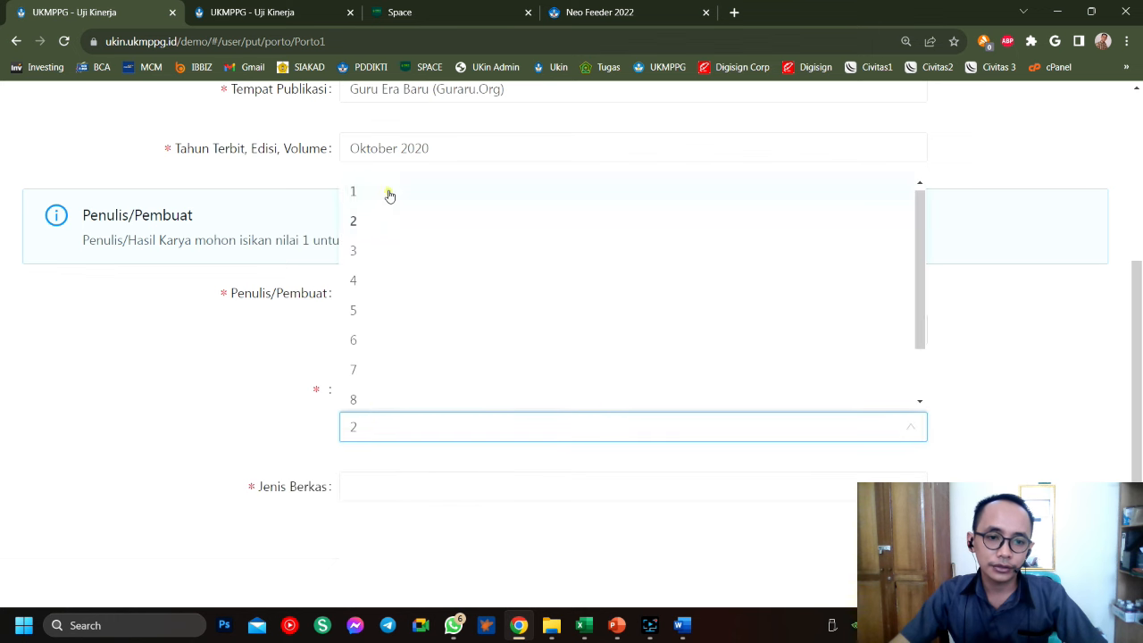
pyautogui.click(388, 190)
# Set Jenis Berkas to Dokumen File, reviewing the Tautan (Youtube, Google Drive) alternative
pyautogui.click(408, 483)
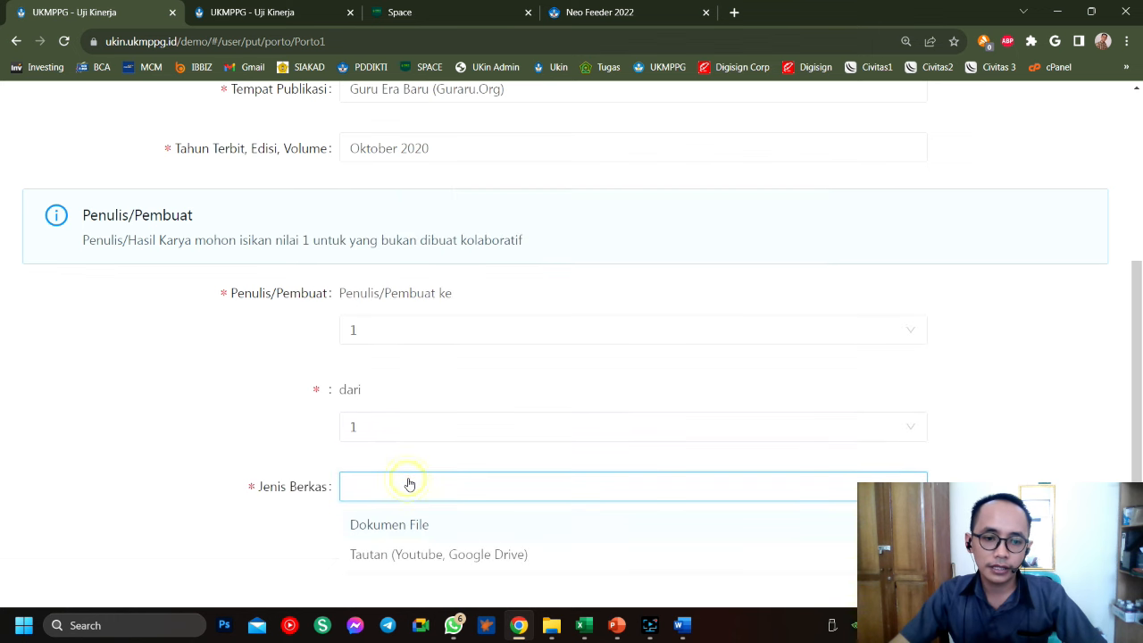
pyautogui.click(430, 527)
pyautogui.scroll(-2, 431, 513)
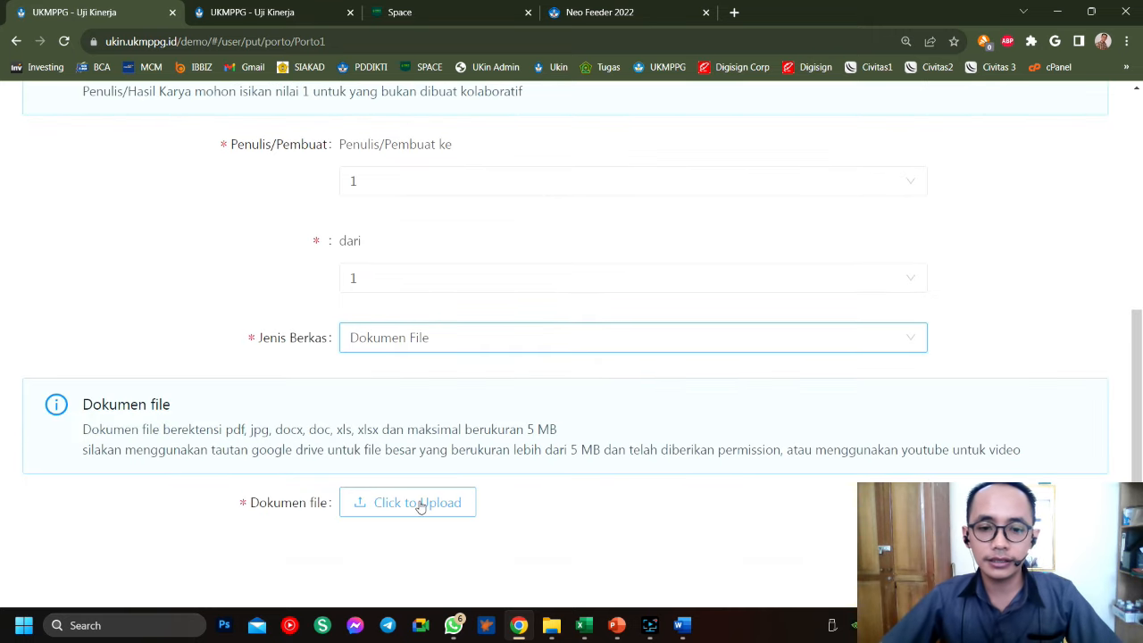
pyautogui.click(483, 345)
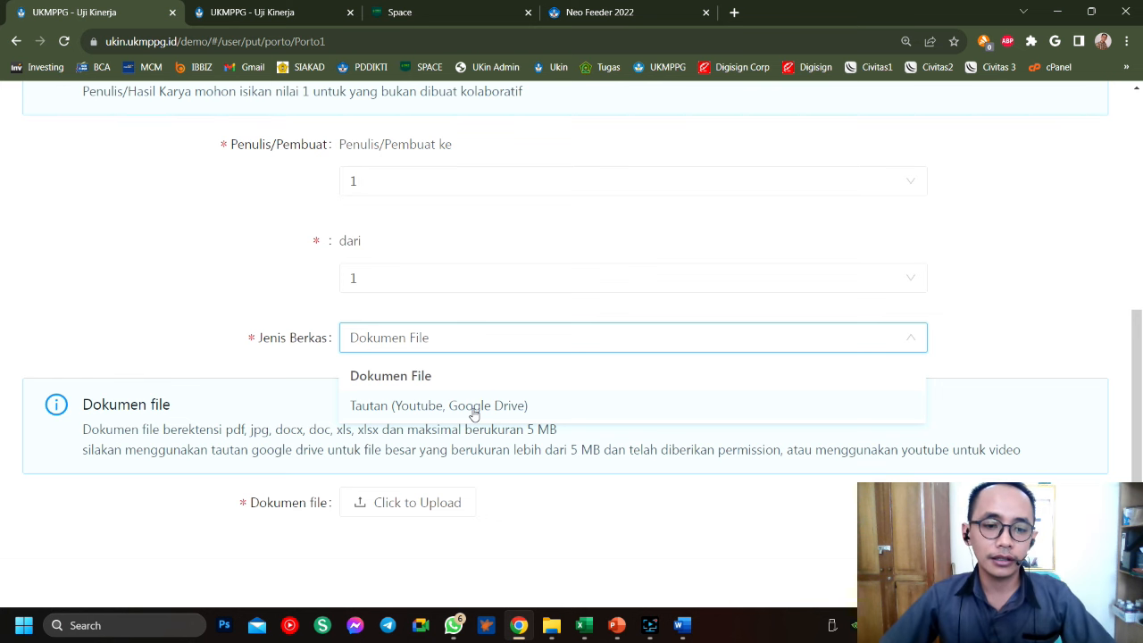
pyautogui.click(429, 376)
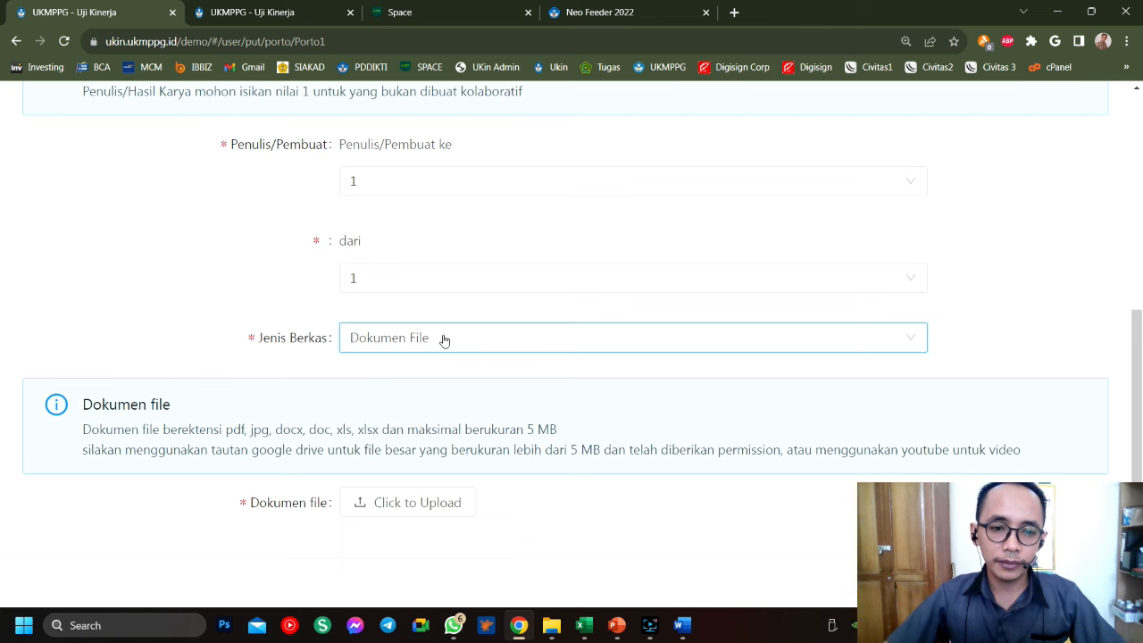
pyautogui.click(444, 339)
pyautogui.click(423, 376)
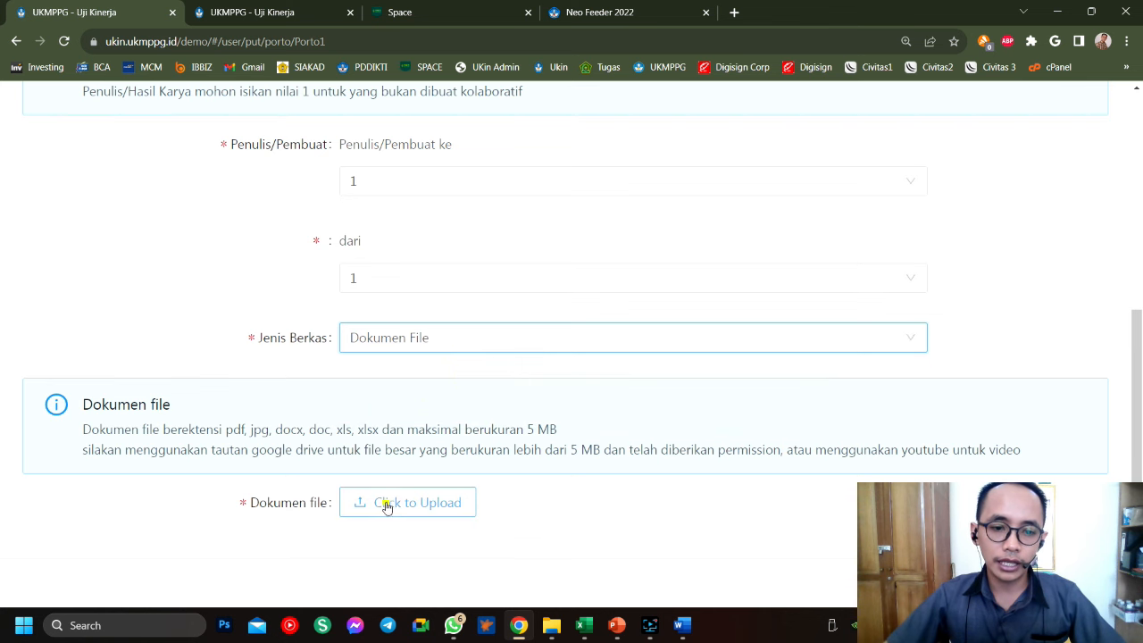
# Upload the PDF Instruksi Analisa Bahan Ajar KB-3 as the publication's Dokumen file
pyautogui.click(385, 502)
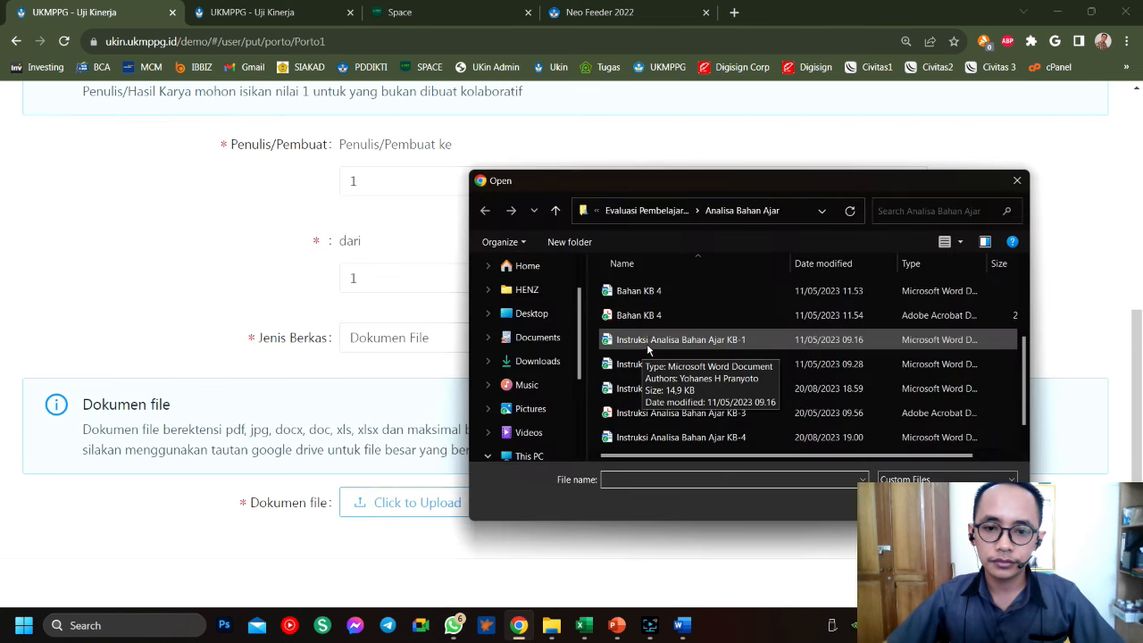
pyautogui.doubleClick(651, 414)
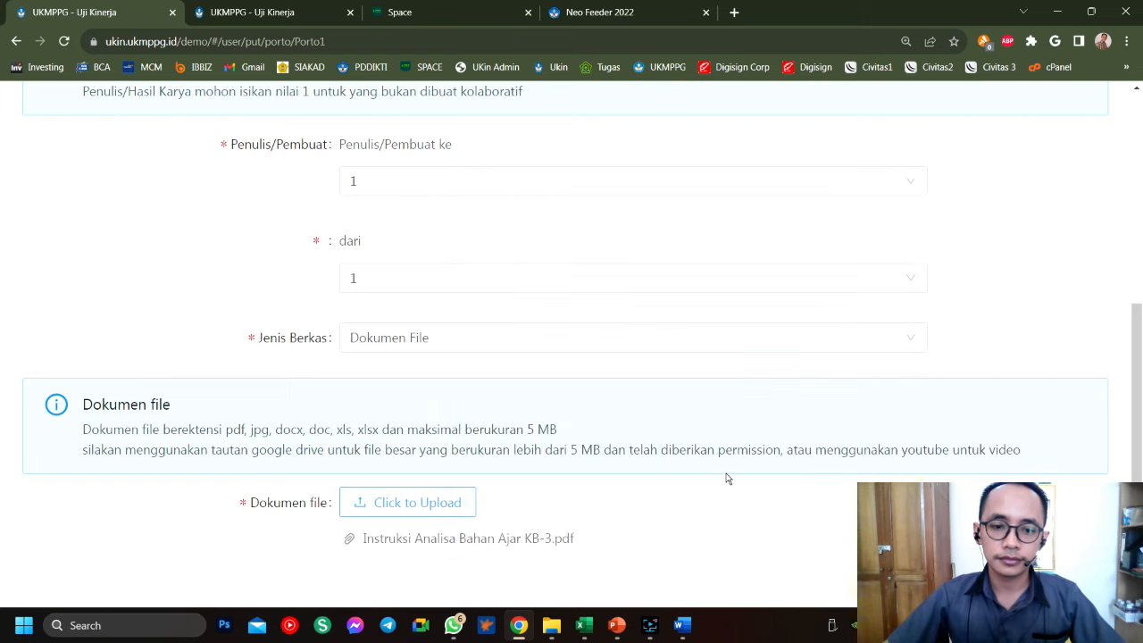
# Save the publication entry and check it in the Kegiatan Penelitian dan Publikasi list
pyautogui.scroll(-1, 724, 476)
pyautogui.click(1058, 546)
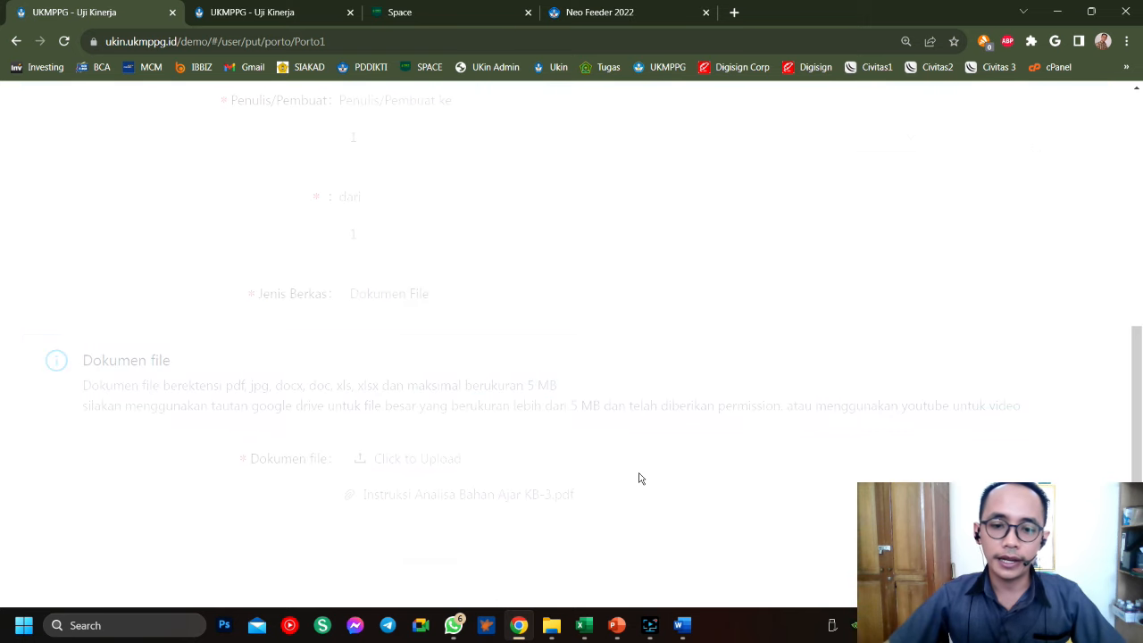
pyautogui.scroll(-2, 627, 445)
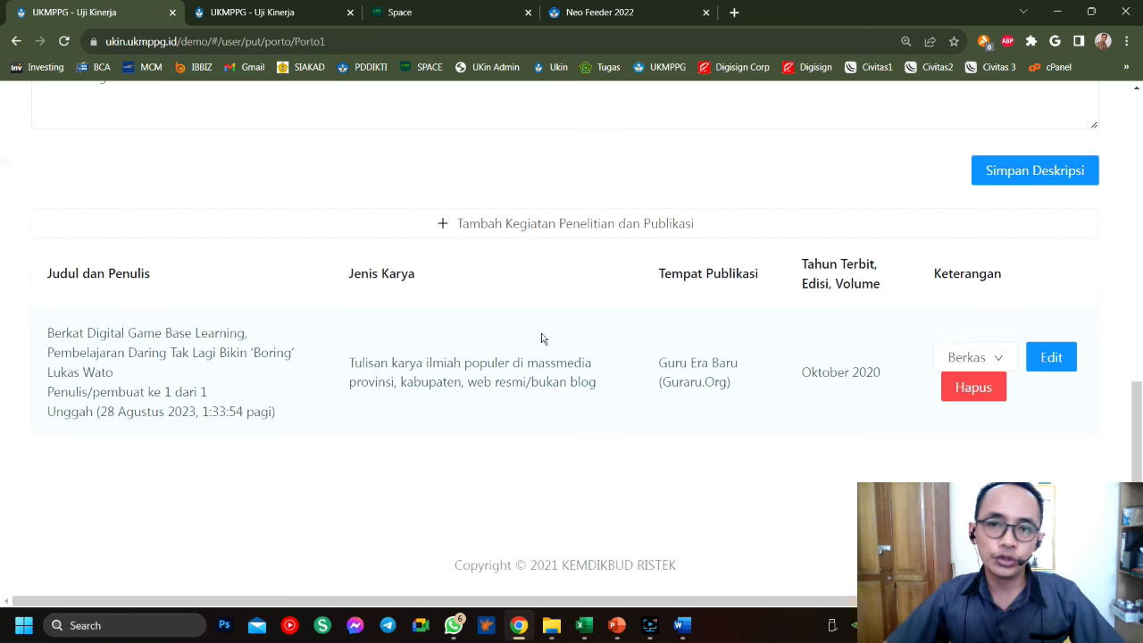
pyautogui.scroll(10, 497, 429)
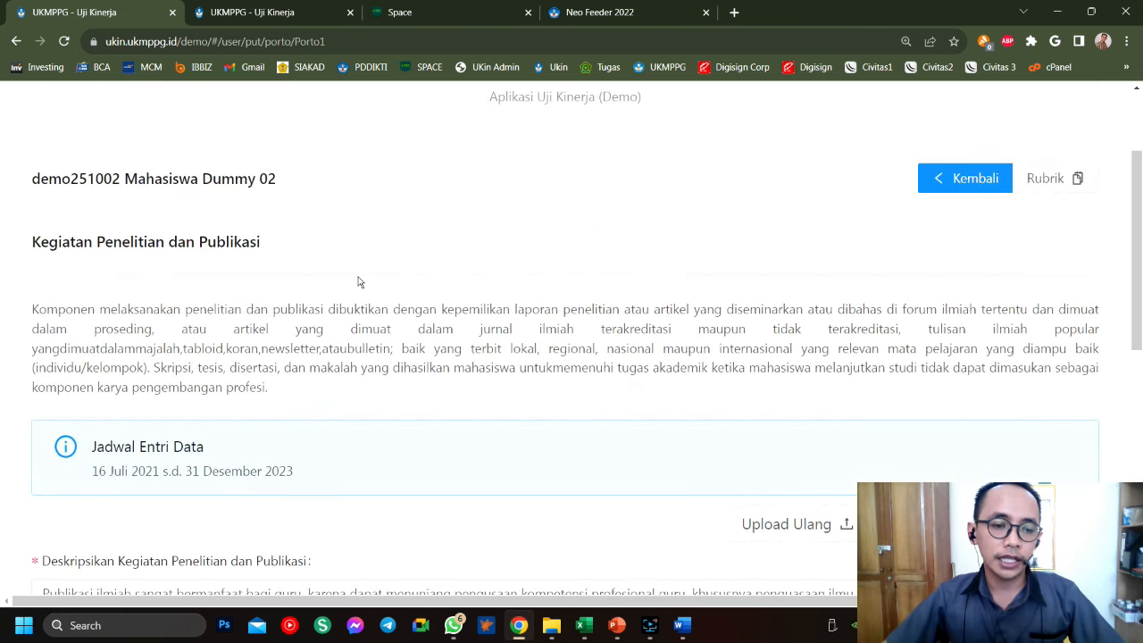
# View the blank form for adding another Kegiatan Penelitian dan Publikasi entry, and close it without saving
pyautogui.scroll(-5, 364, 307)
pyautogui.scroll(-1, 515, 465)
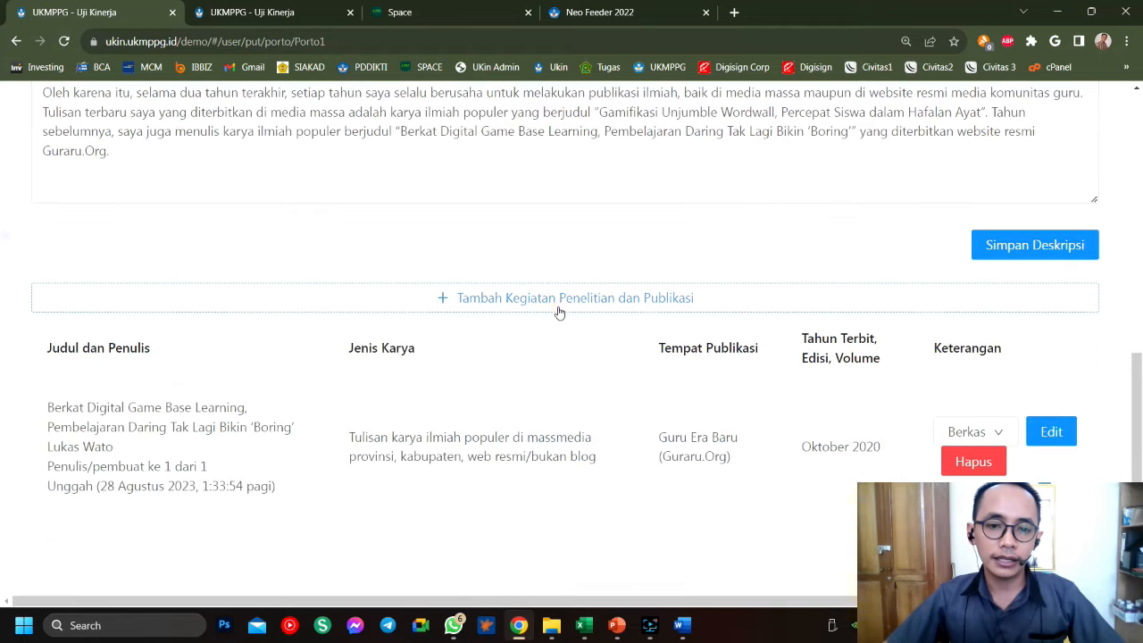
pyautogui.click(556, 306)
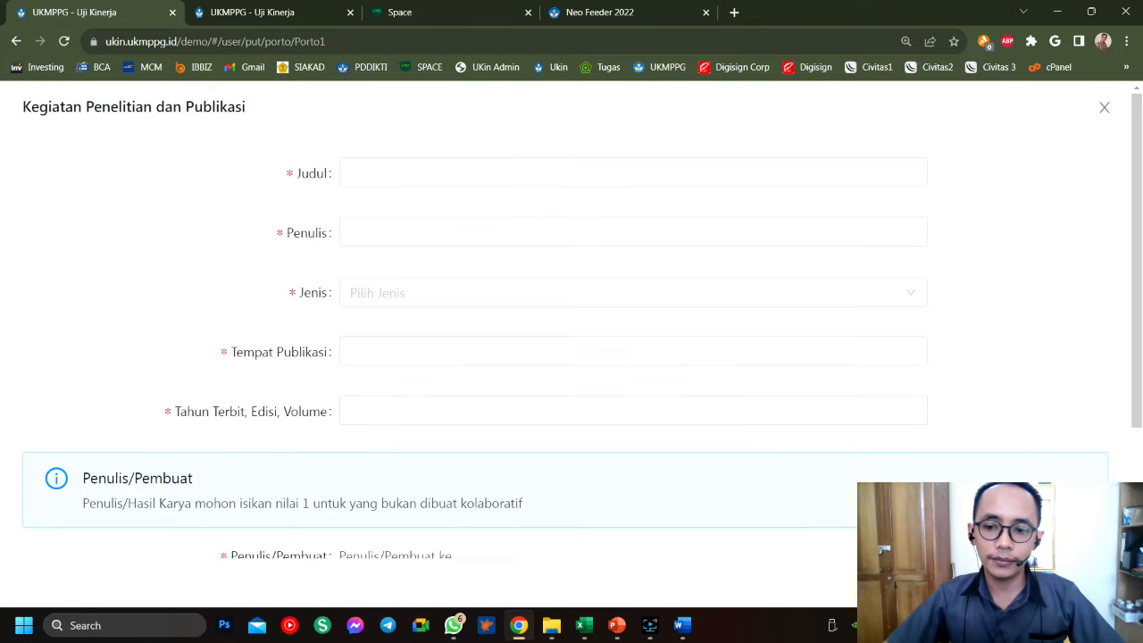
pyautogui.press('Escape')
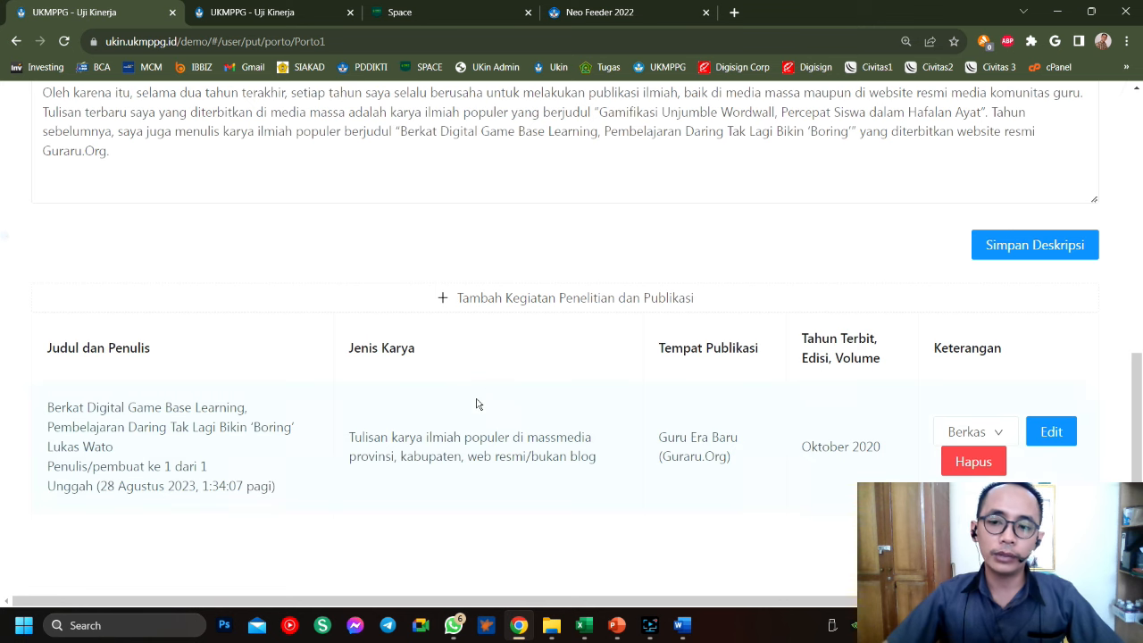
# Review the component's explanation, Jadwal Entri Data, description text and listed publication entry
pyautogui.scroll(2, 476, 405)
pyautogui.scroll(-1, 476, 405)
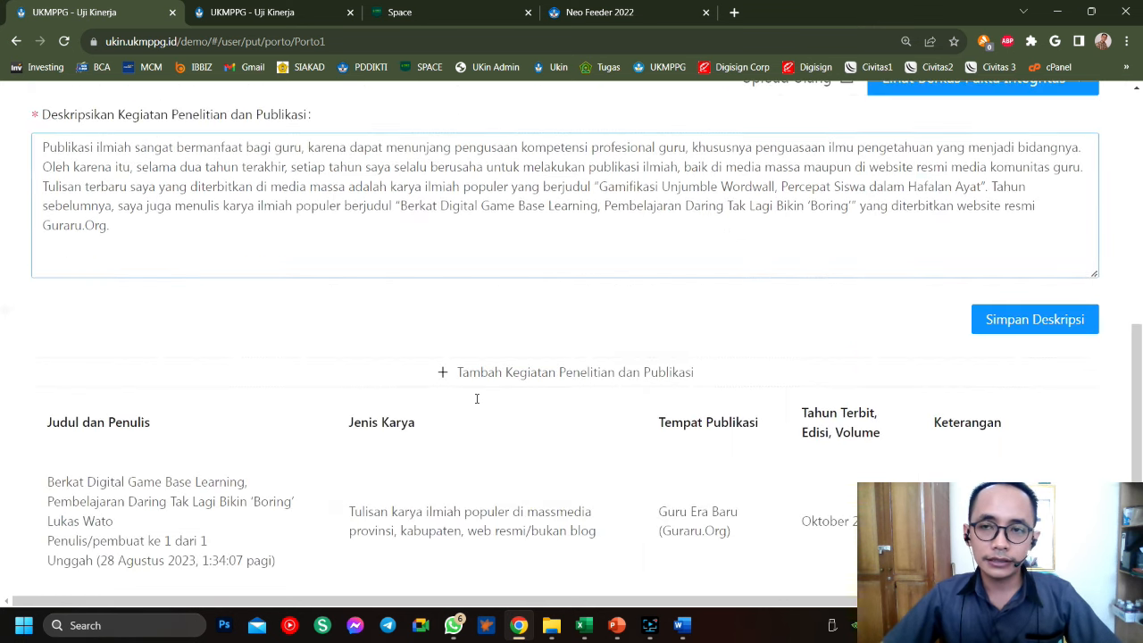
pyautogui.scroll(-1, 476, 405)
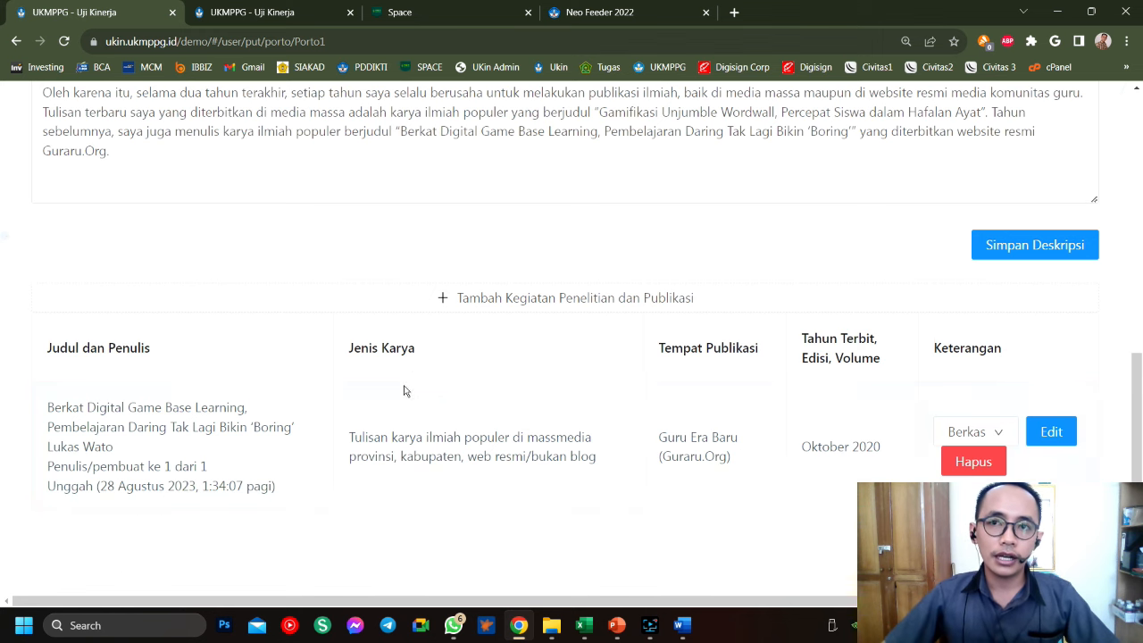
pyautogui.scroll(4, 406, 393)
pyautogui.scroll(3, 216, 334)
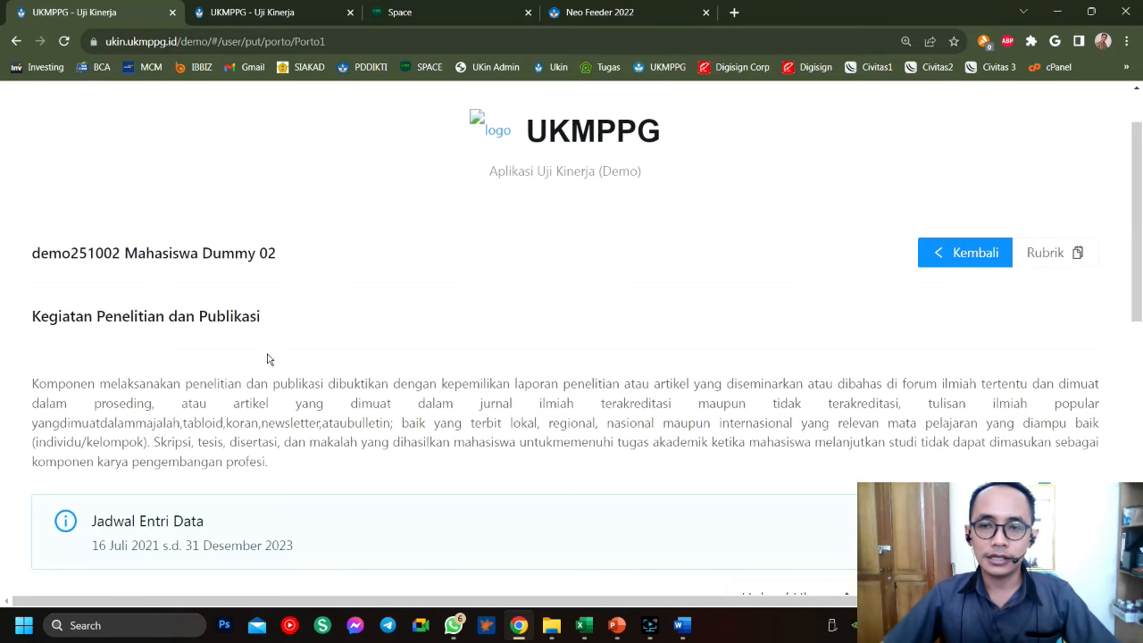
pyautogui.scroll(-1, 291, 353)
pyautogui.scroll(-4, 296, 358)
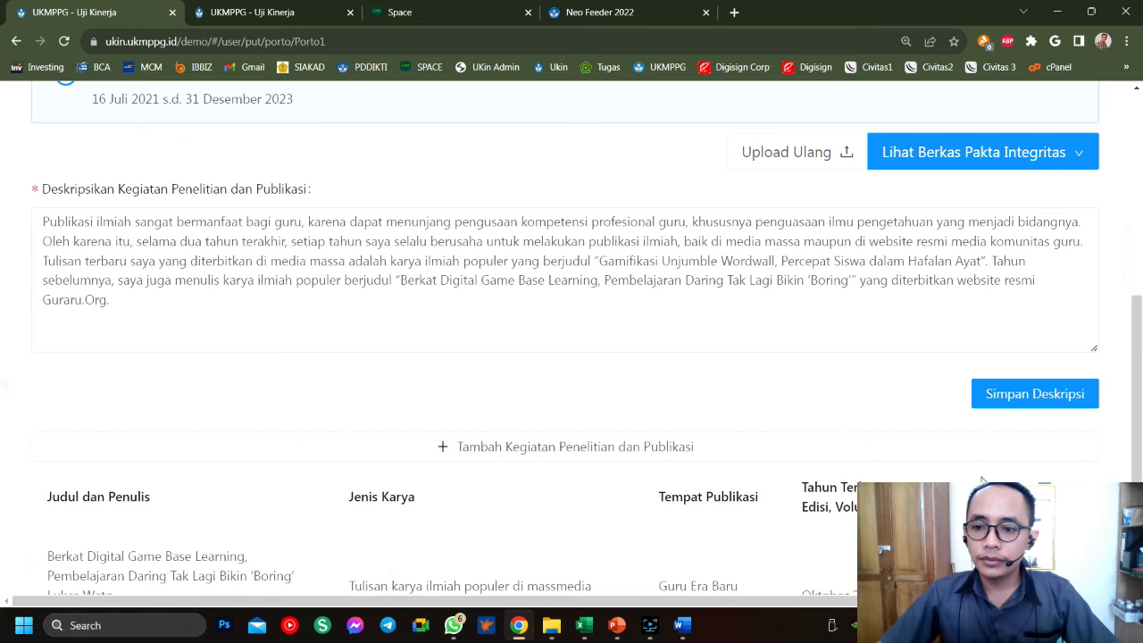
# Return to the portfolio overview and reopen Kegiatan Penelitian dan Publikasi at its publication list
pyautogui.scroll(6, 982, 480)
pyautogui.click(957, 327)
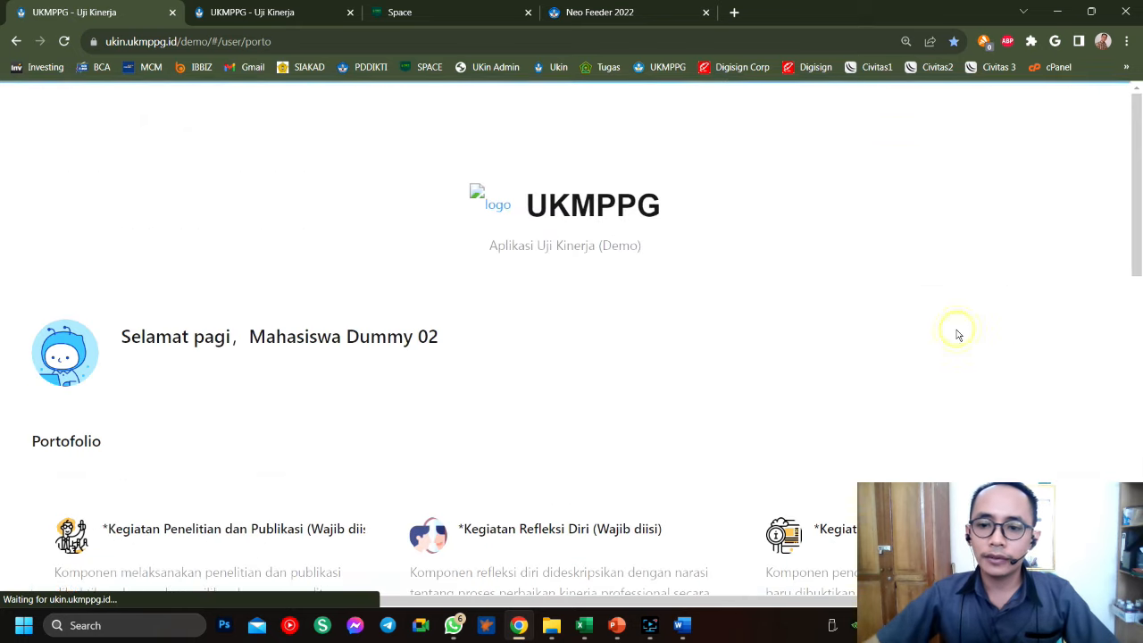
pyautogui.scroll(-3, 254, 303)
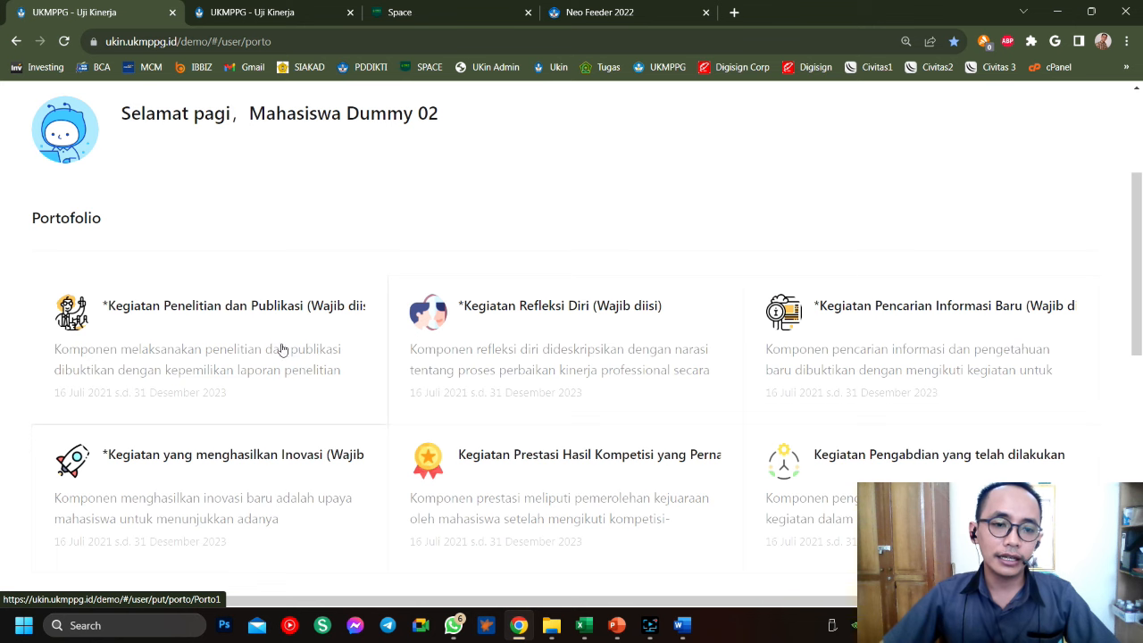
pyautogui.click(220, 327)
pyautogui.scroll(-3, 224, 362)
pyautogui.scroll(-3, 225, 361)
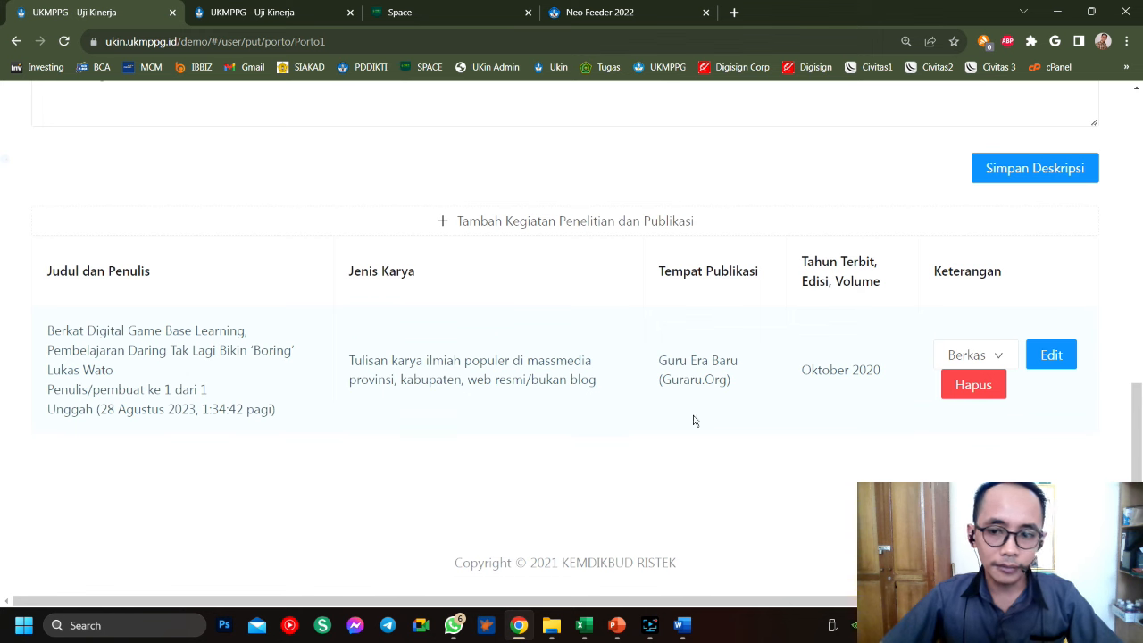
# Open the listed publication for editing, review its fields through Dokumen file, and leave the form
pyautogui.click(1063, 357)
pyautogui.scroll(-5, 384, 357)
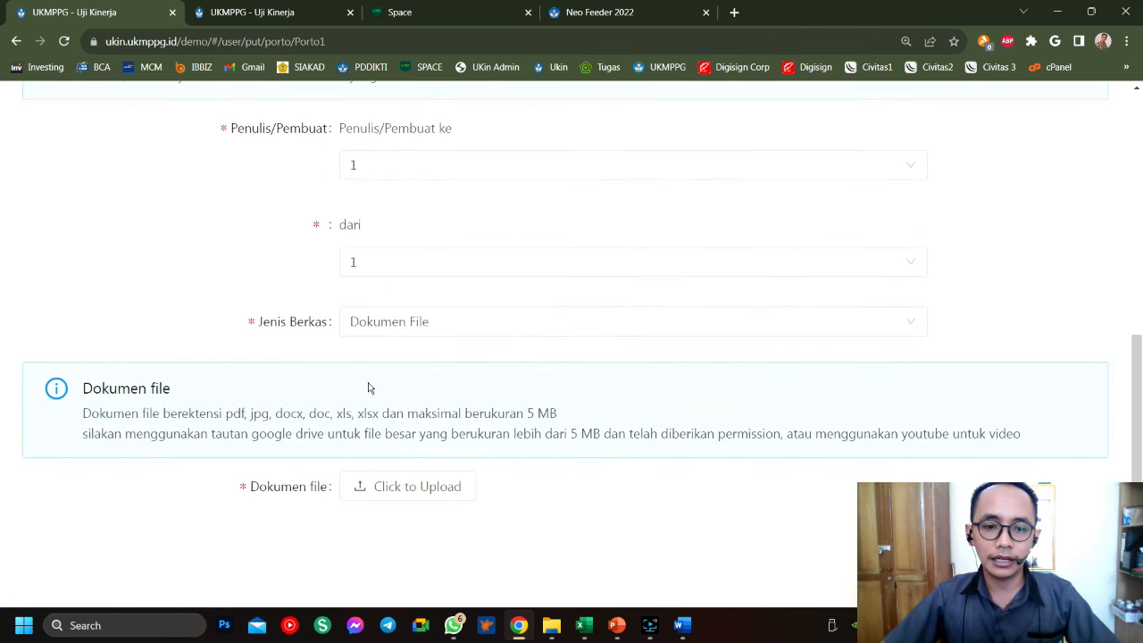
pyautogui.scroll(5, 375, 389)
pyautogui.click(1100, 581)
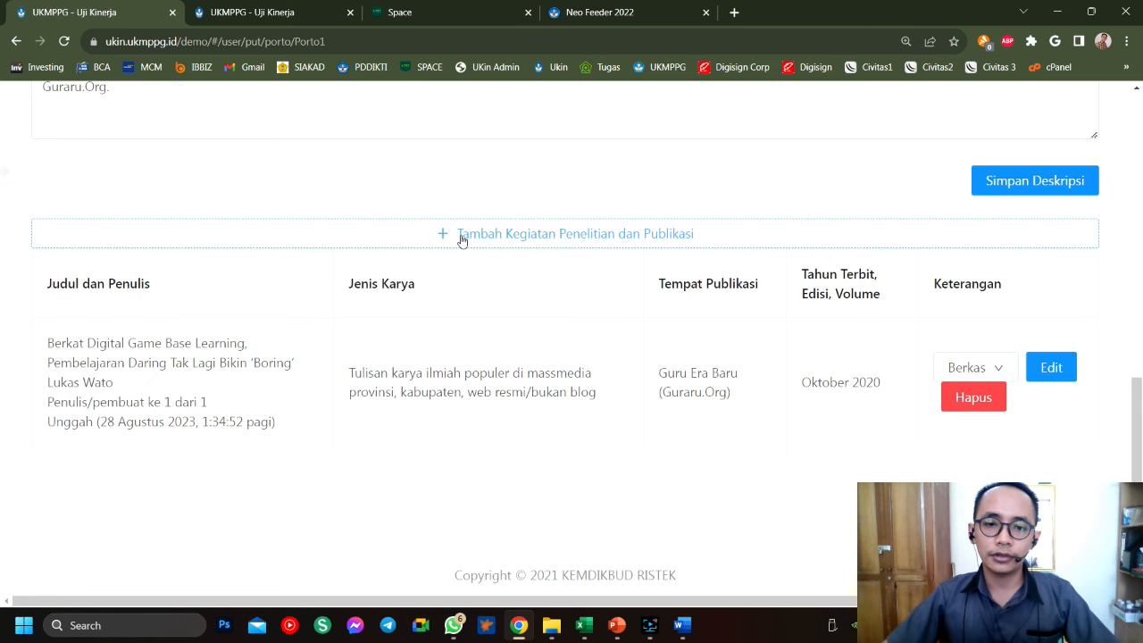
# Go back to the portfolio overview and open the Kegiatan Refleksi Diri component at its description field
pyautogui.scroll(3, 477, 239)
pyautogui.scroll(2, 480, 250)
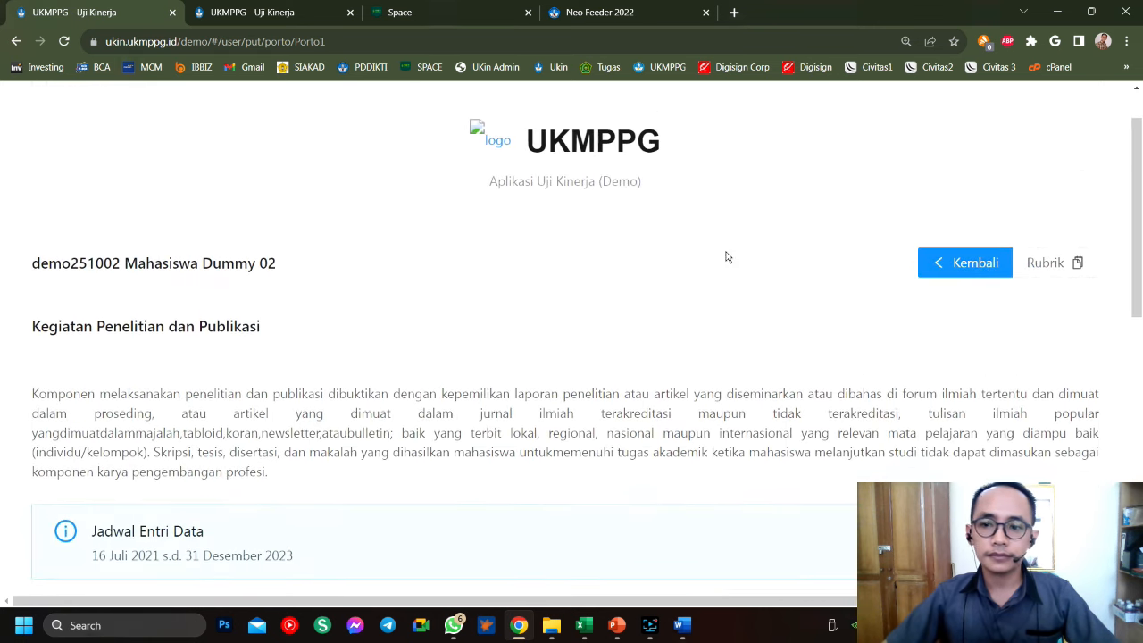
pyautogui.click(955, 264)
pyautogui.scroll(-2, 527, 259)
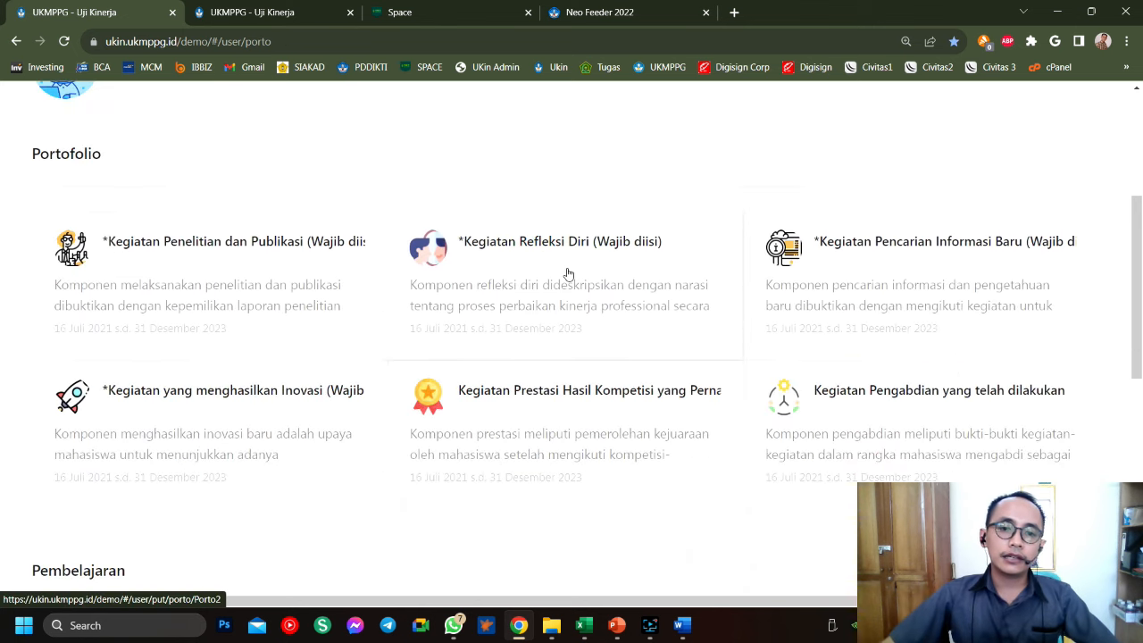
pyautogui.click(566, 263)
pyautogui.scroll(-2, 545, 285)
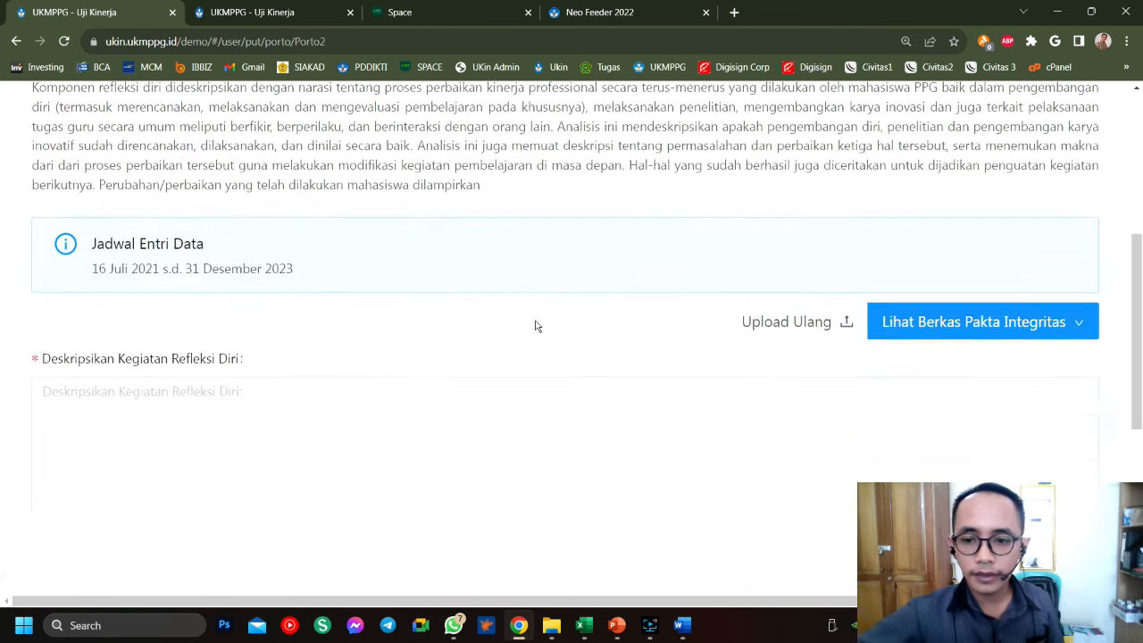
pyautogui.scroll(-1, 602, 263)
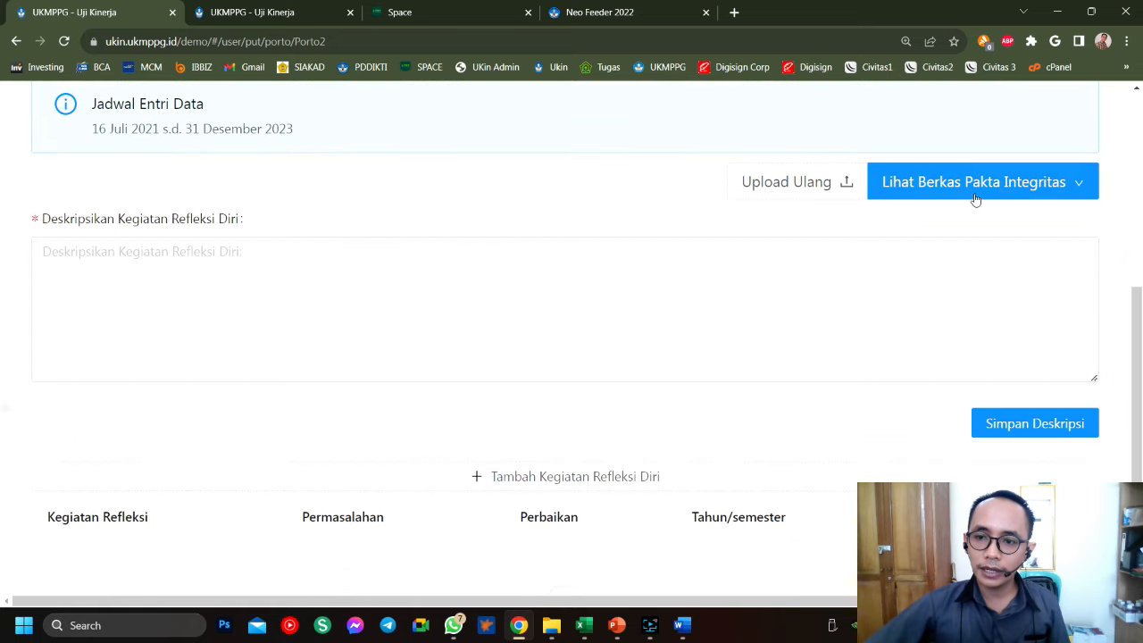
pyautogui.moveTo(1058, 183)
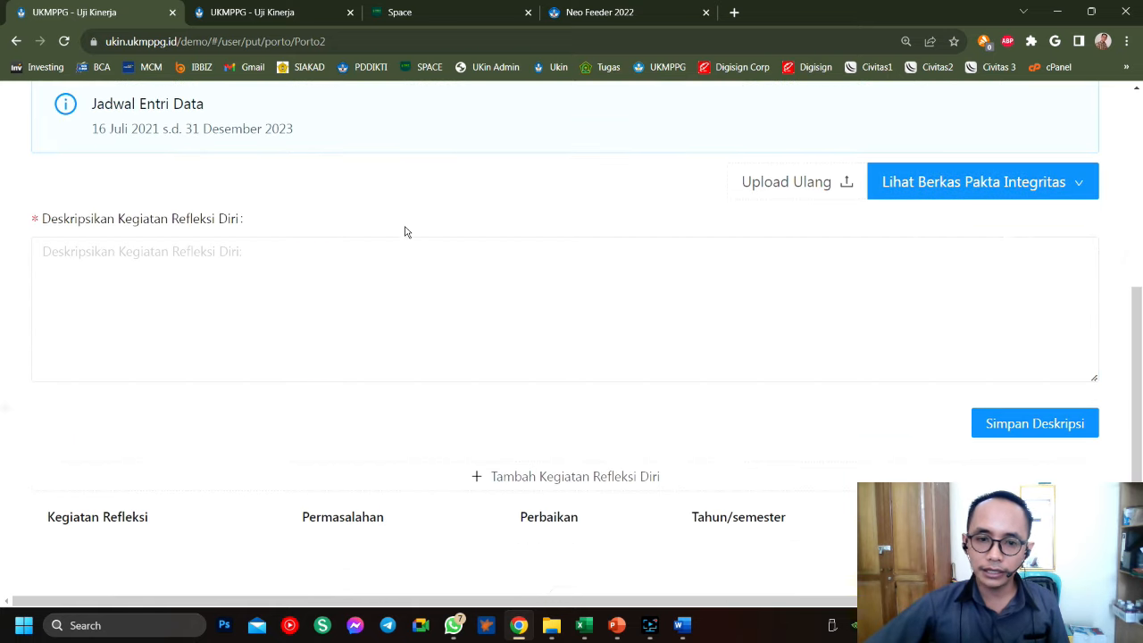
pyautogui.scroll(-1, 375, 224)
# Open the Word document Tabel 2. Kegiatan Refleksi Diri from the 2. Refleksi folder and copy its boxed description paragraph
pyautogui.moveTo(572, 634)
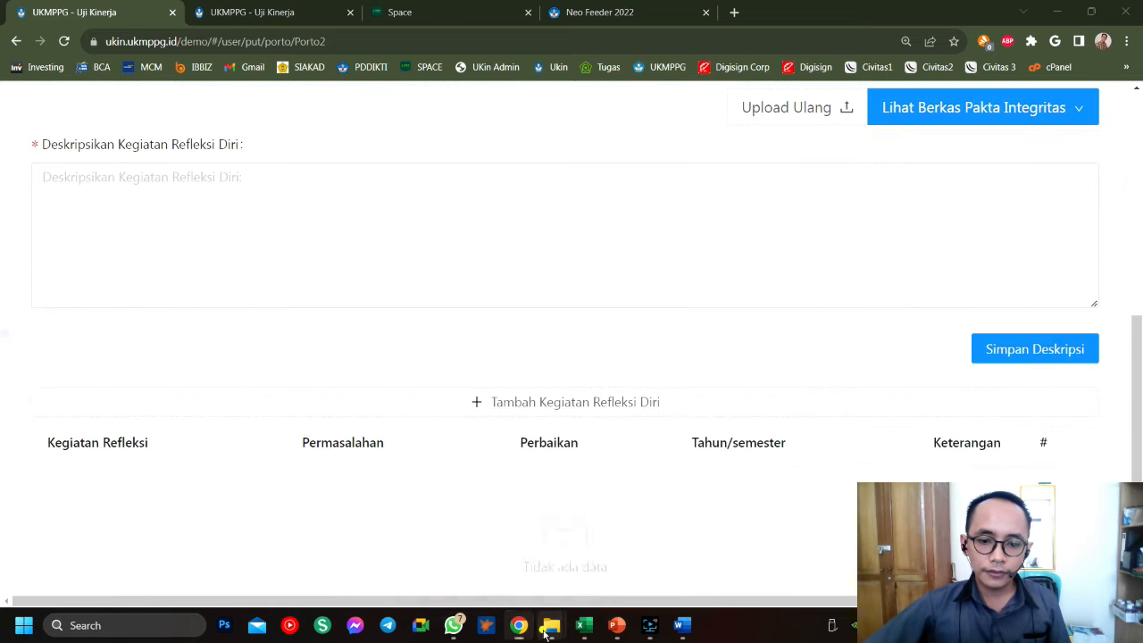
pyautogui.click(490, 535)
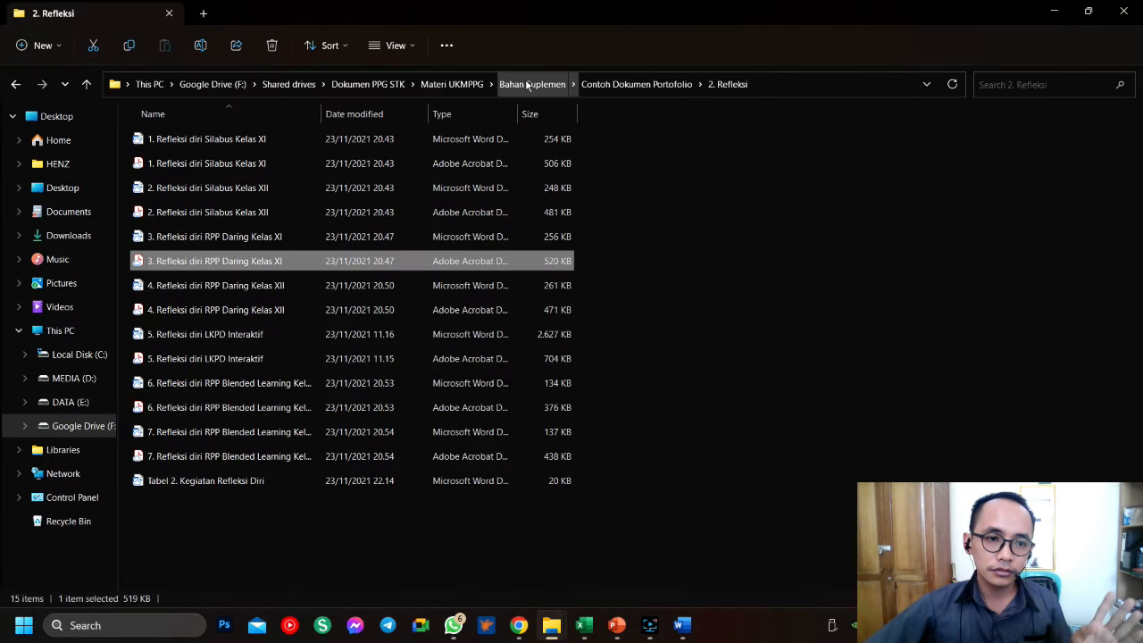
pyautogui.click(603, 84)
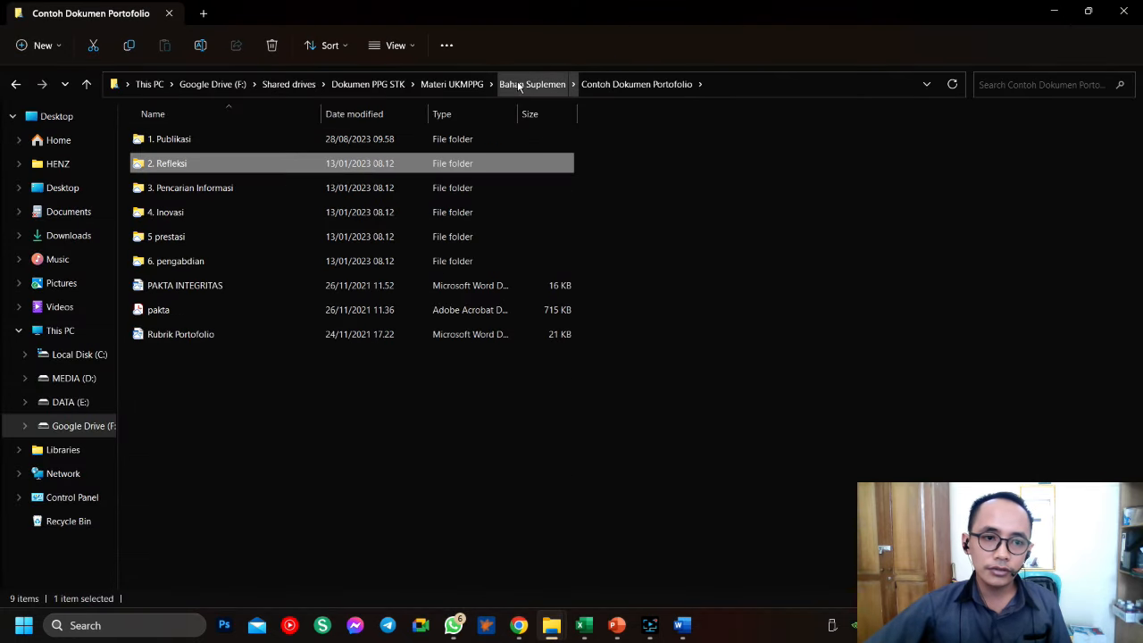
pyautogui.doubleClick(196, 163)
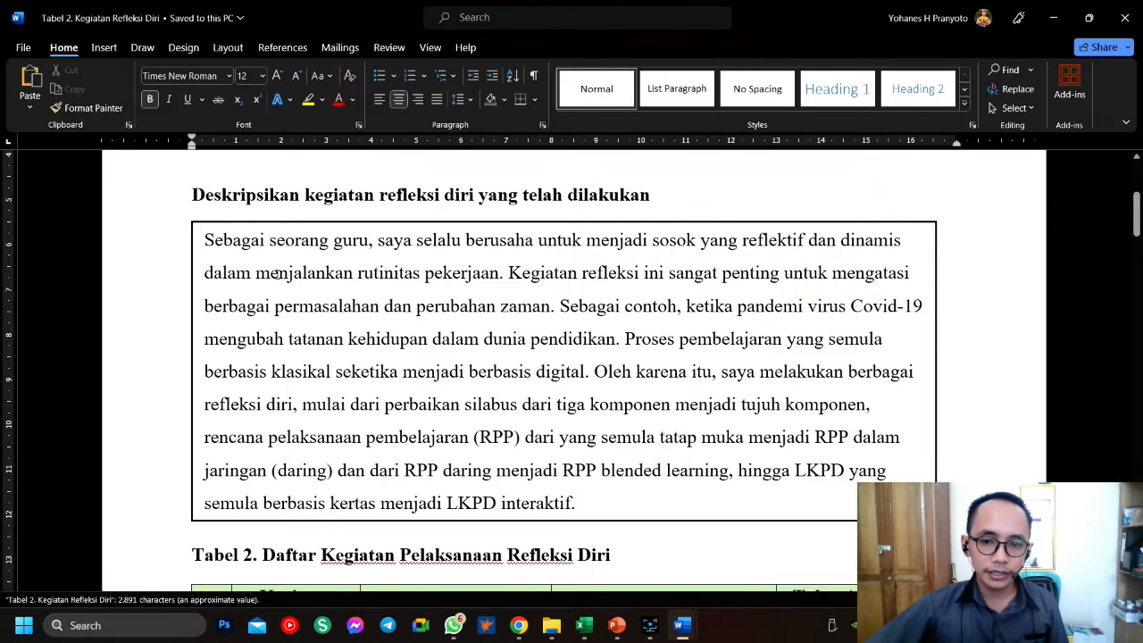
pyautogui.moveTo(206, 234); pyautogui.dragTo(600, 511)
pyautogui.hotkey('ctrl', 'c')
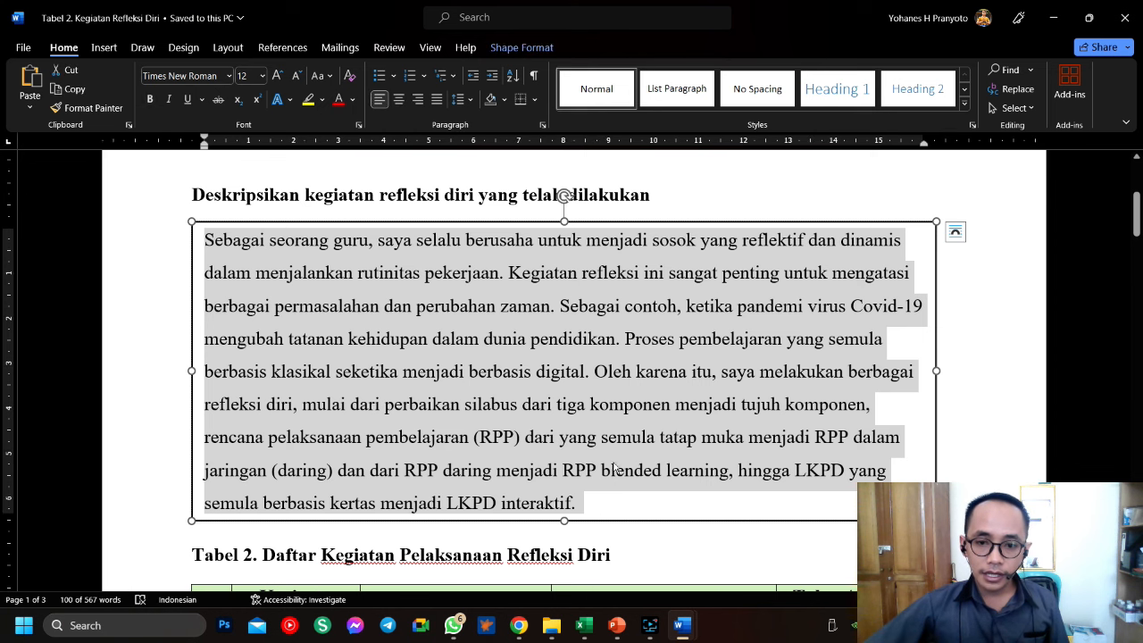
pyautogui.click(1057, 22)
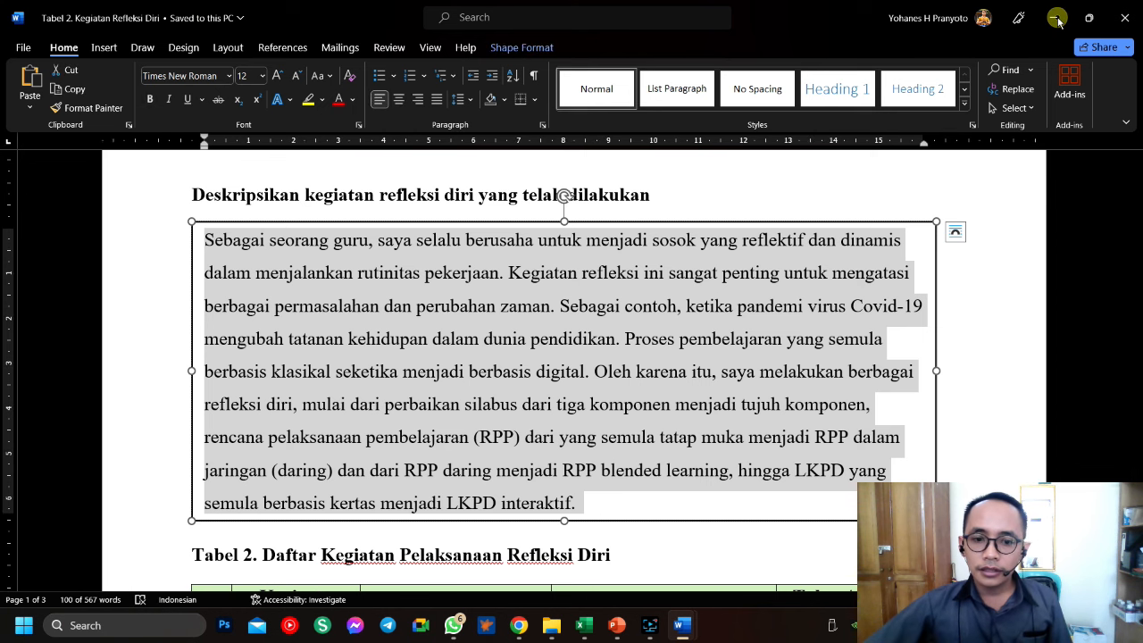
# Switch to Chrome, paste the copied paragraph into Deskripsikan Kegiatan Refleksi Diri, and save the description
pyautogui.click(517, 625)
pyautogui.click(287, 226)
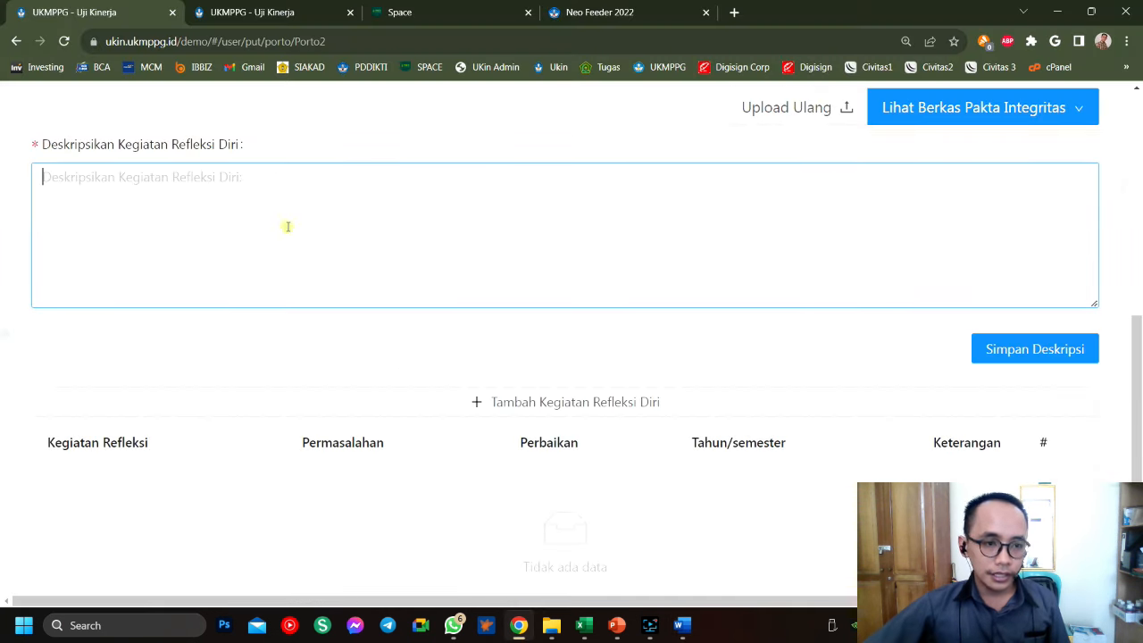
pyautogui.hotkey('ctrl', 'v')
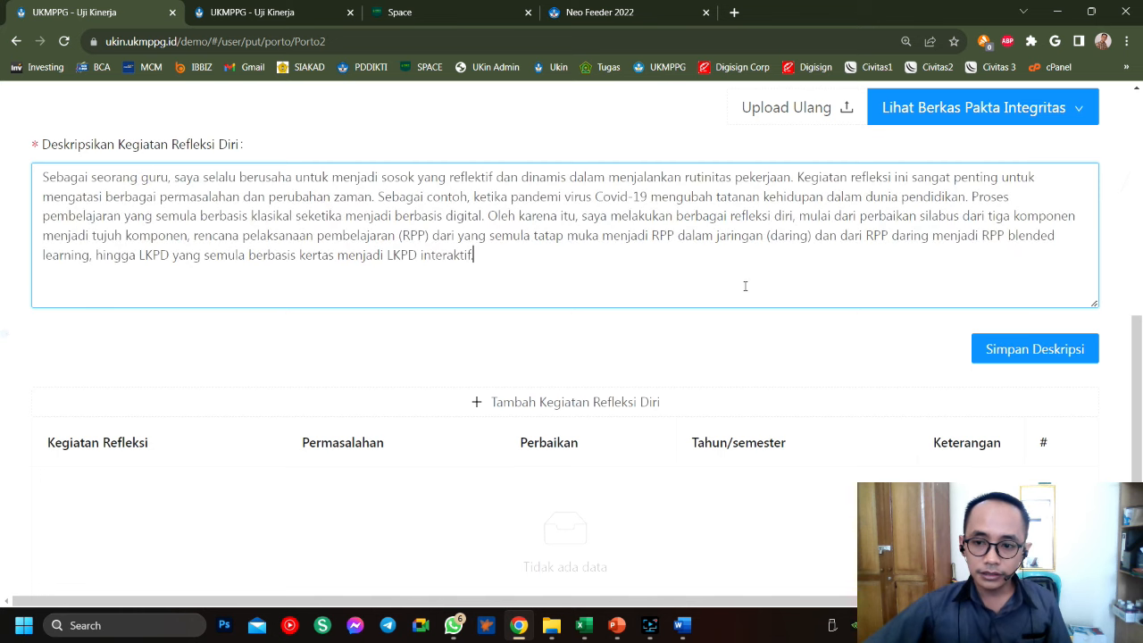
pyautogui.click(1023, 341)
# Start a new Kegiatan Refleksi Diri entry and fill Kegiatan with "Refleksi RPP Daring Kelas XI", taking the activity name from Word's Tabel 2
pyautogui.scroll(-1, 386, 357)
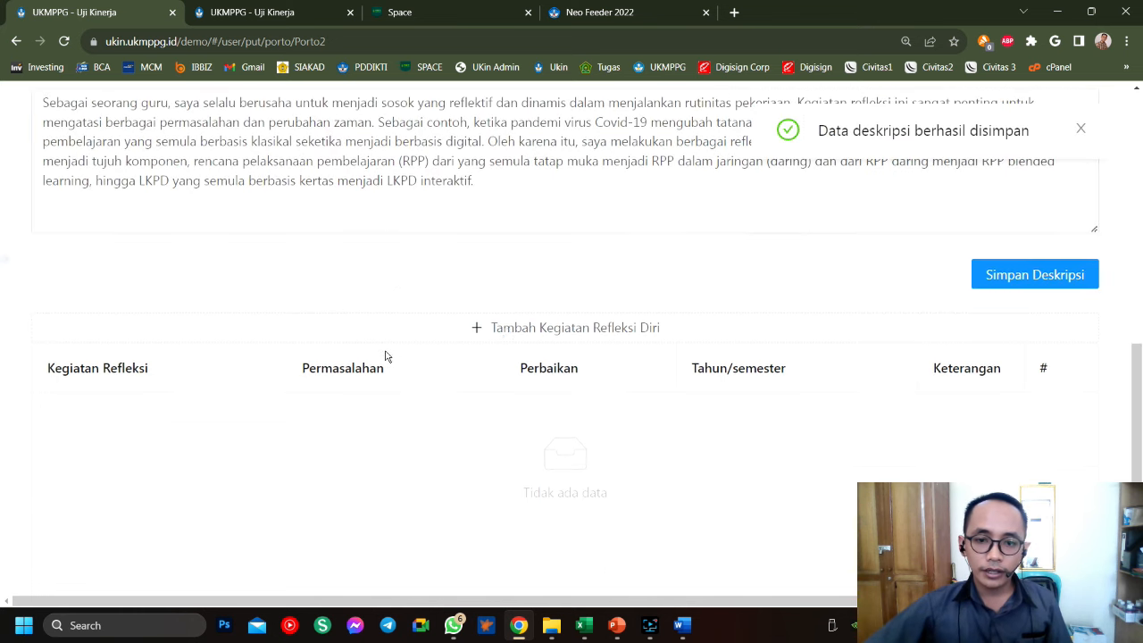
pyautogui.click(542, 331)
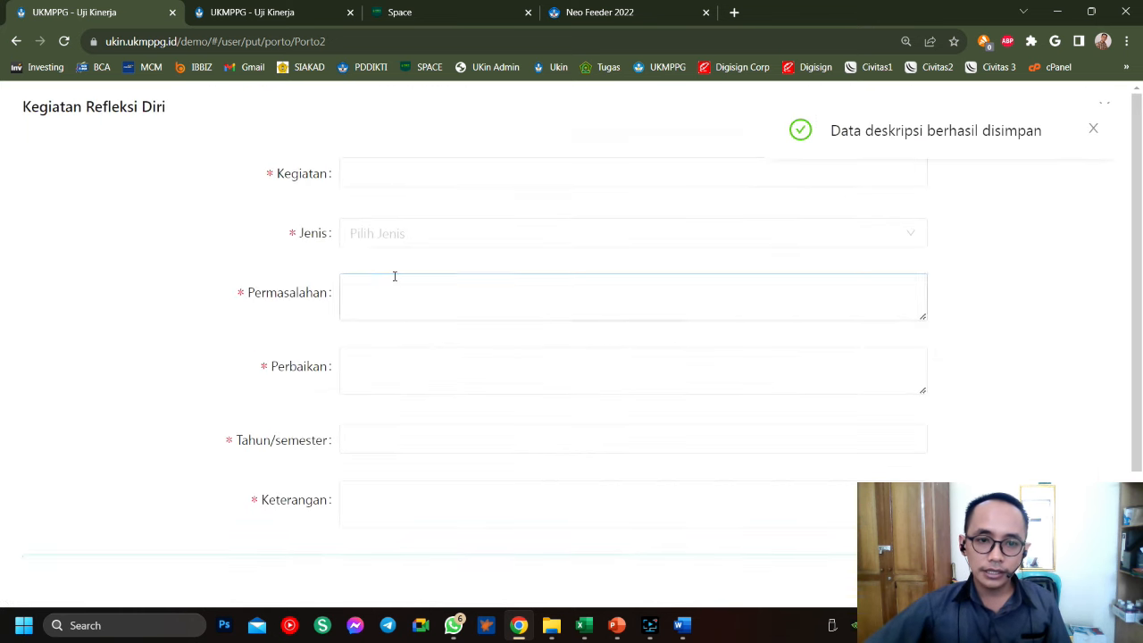
pyautogui.click(1094, 128)
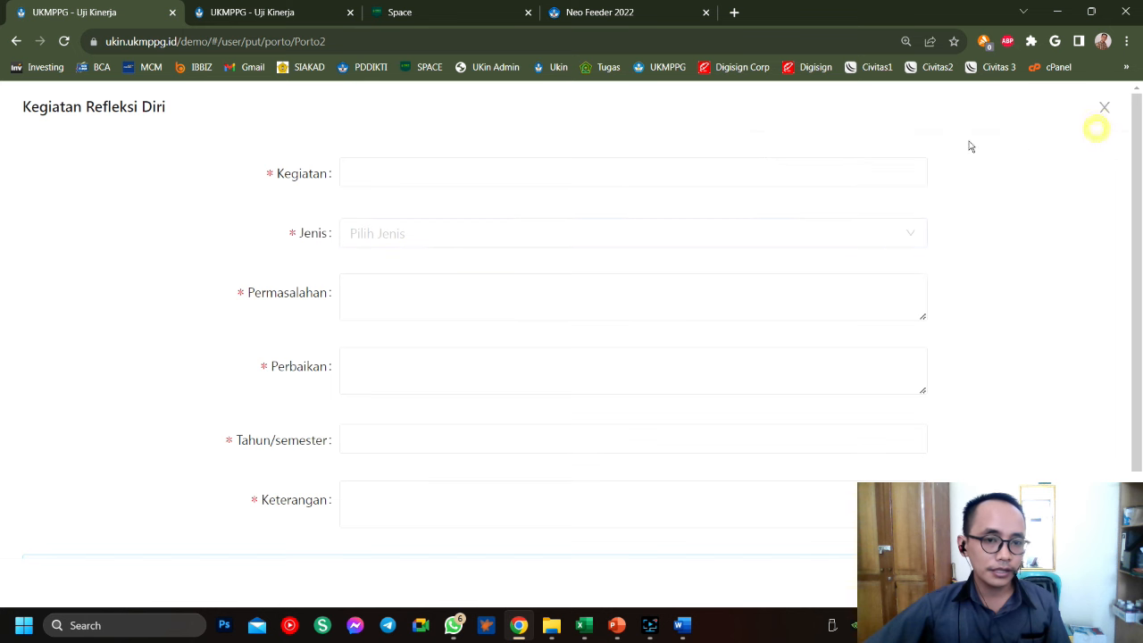
pyautogui.click(596, 187)
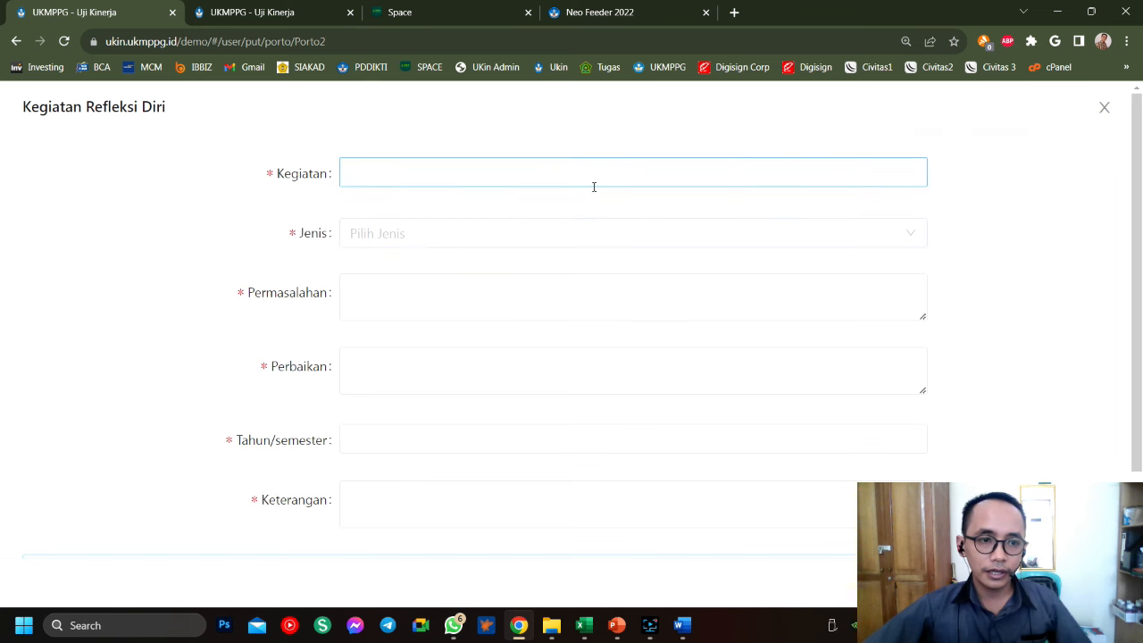
pyautogui.click(506, 175)
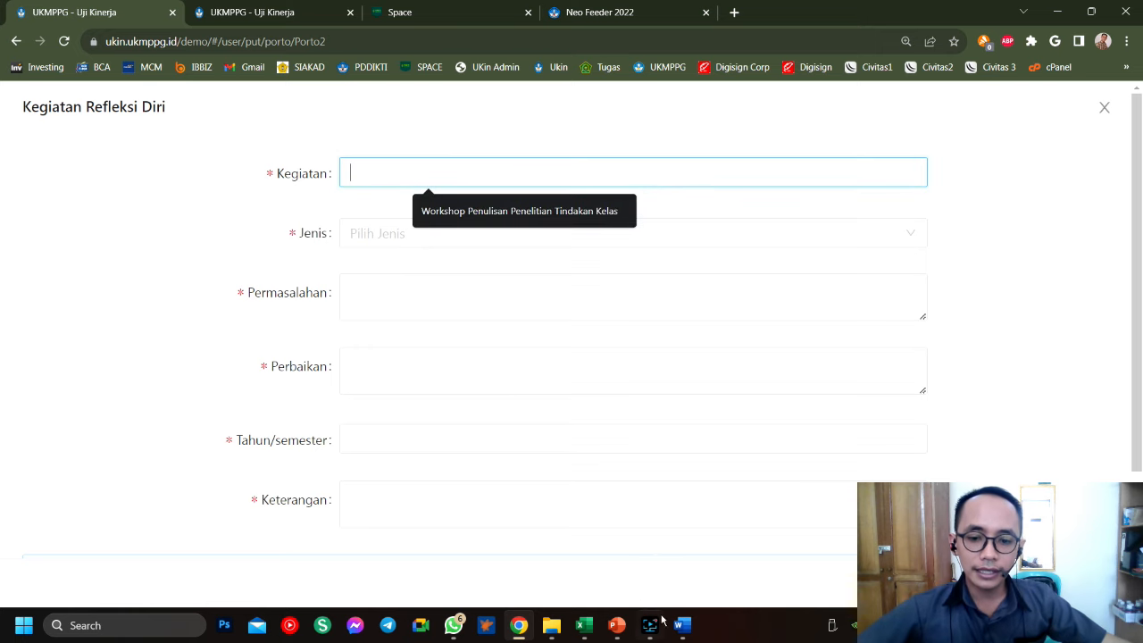
pyautogui.moveTo(551, 625)
pyautogui.click(474, 549)
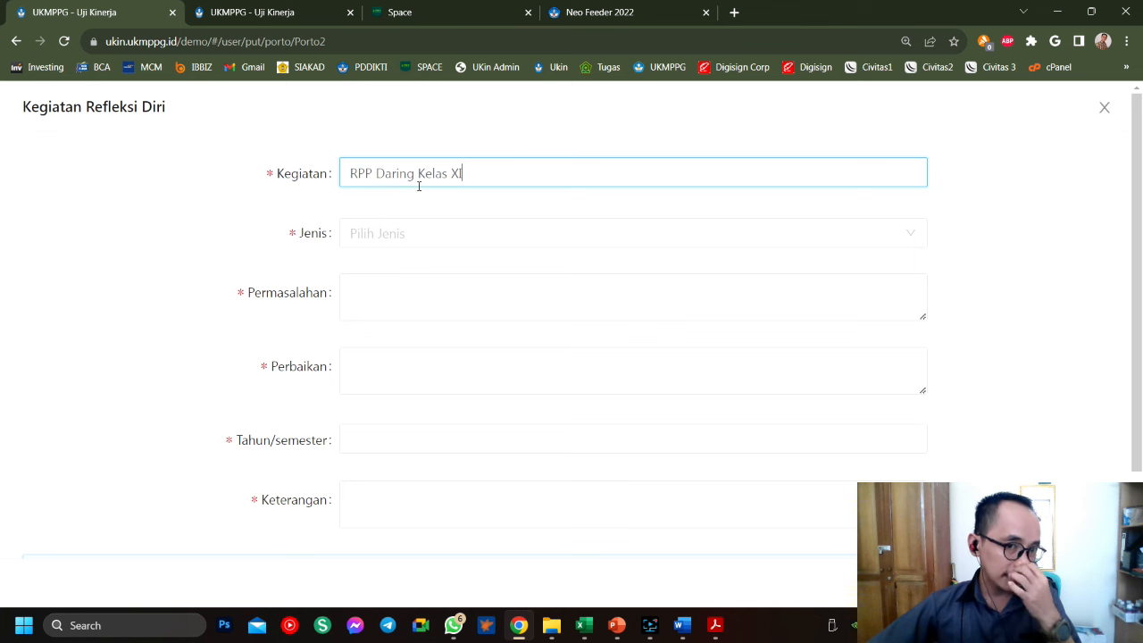
pyautogui.click(352, 177)
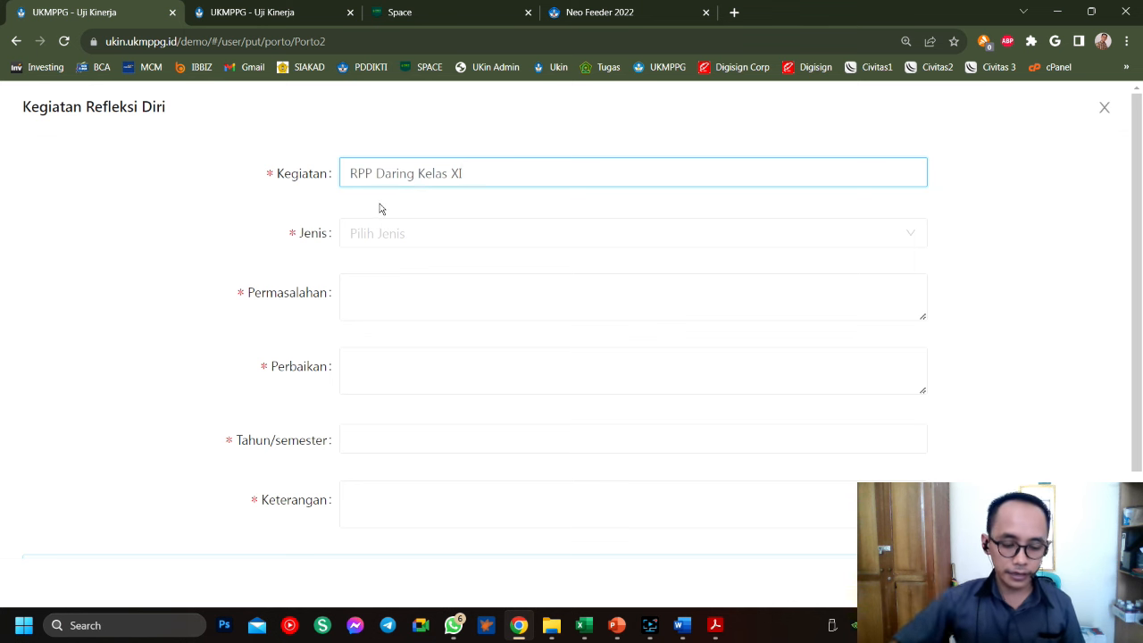
pyautogui.write('Refleksi')
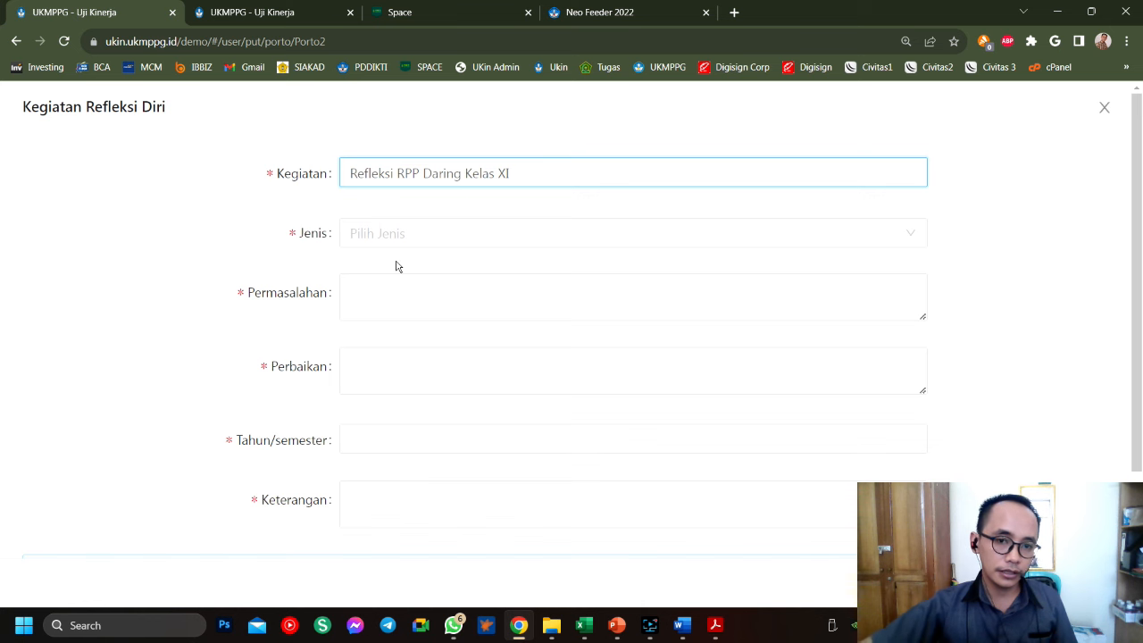
# Set Jenis to the Refleksi Pengembangan diri option and fill Permasalahan with the RPP Daring Kelas XI problem text from Tabel 2
pyautogui.click(441, 243)
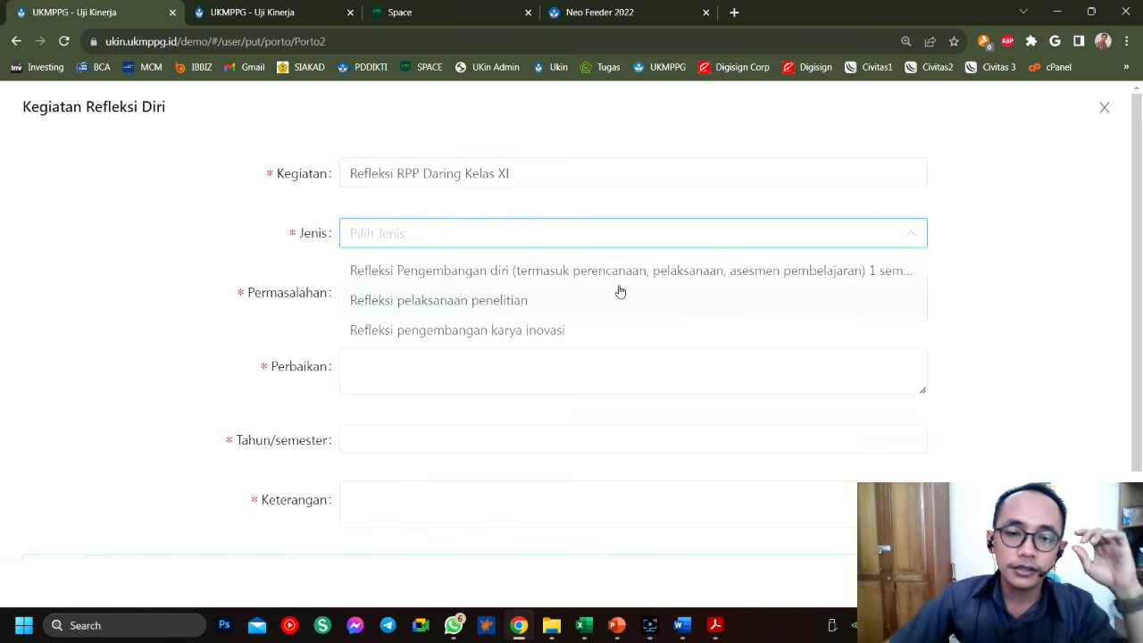
pyautogui.click(448, 280)
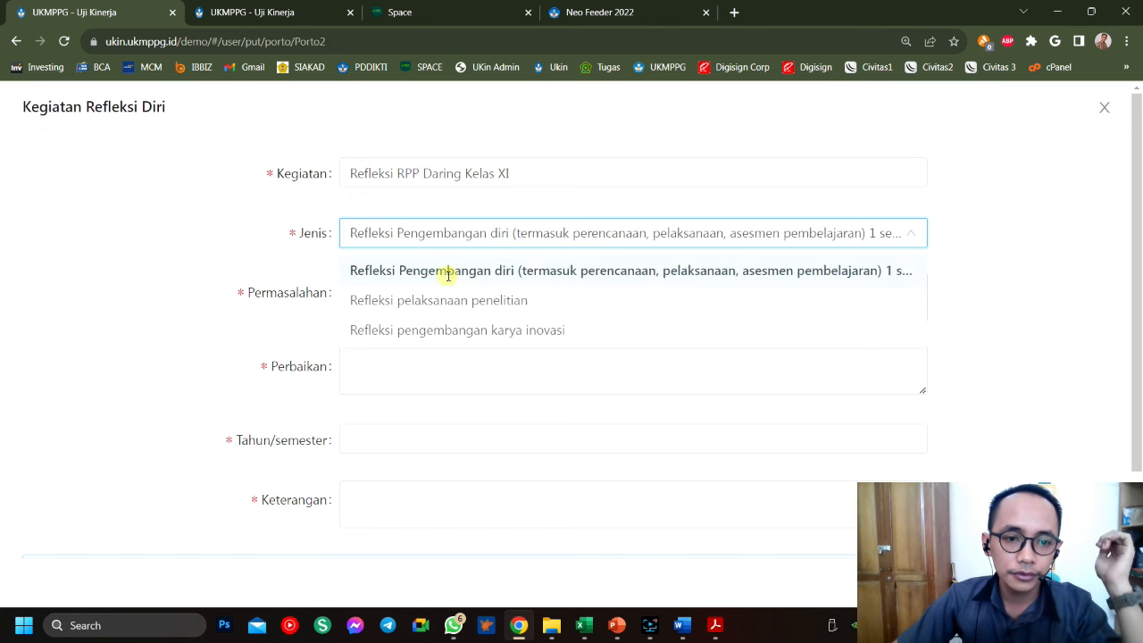
pyautogui.click(370, 307)
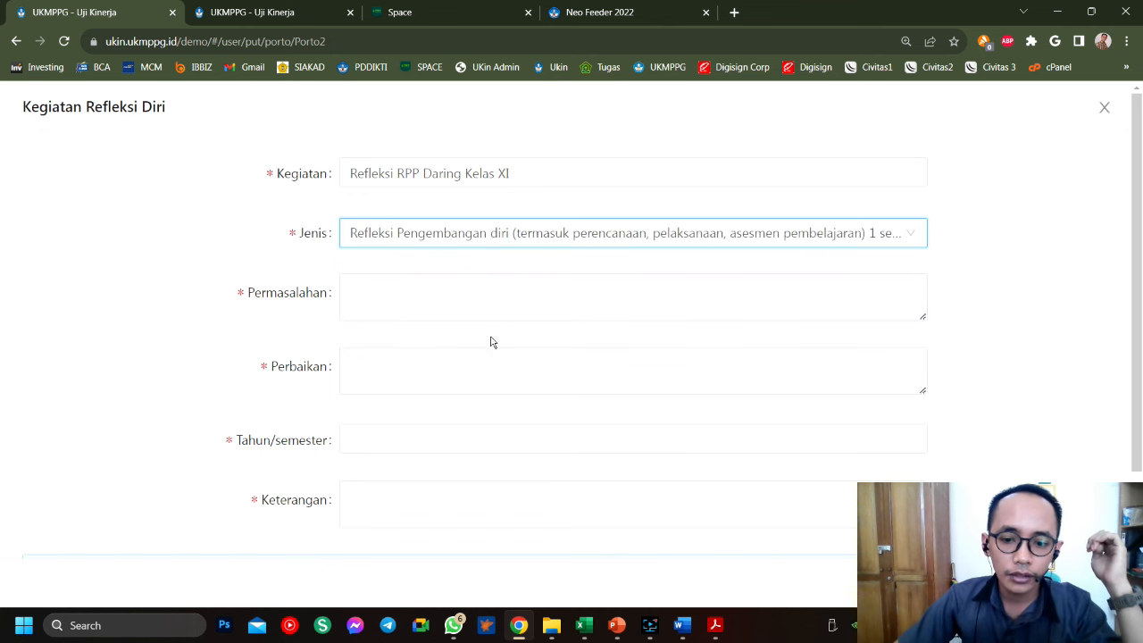
pyautogui.click(423, 281)
pyautogui.moveTo(714, 625)
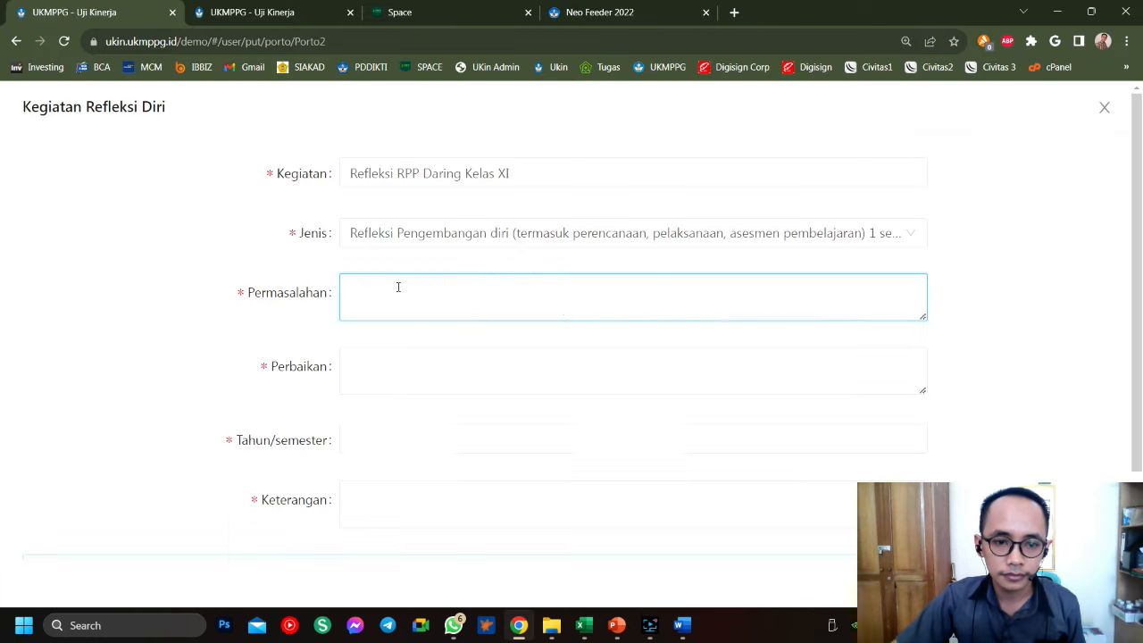
pyautogui.write('Kegiatan pembelajaran tatap muka yang biasa dilakukan sebelum terjadi pandemi tidak bisa dilaksanakan selama pandemi, sehingga diubah menjadi pembelajaran online atau daring')
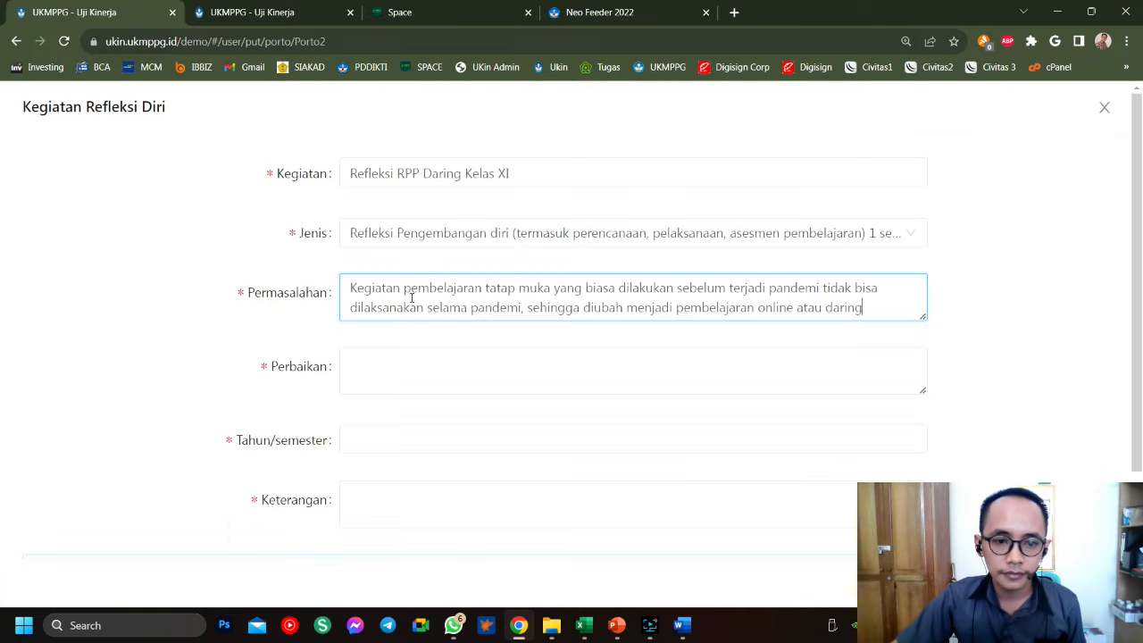
# Copy the Perbaikan text of the RPP Daring Kelas XI row from Word's Tabel 2 into the form's Perbaikan field in Chrome
pyautogui.click(403, 372)
pyautogui.moveTo(681, 625)
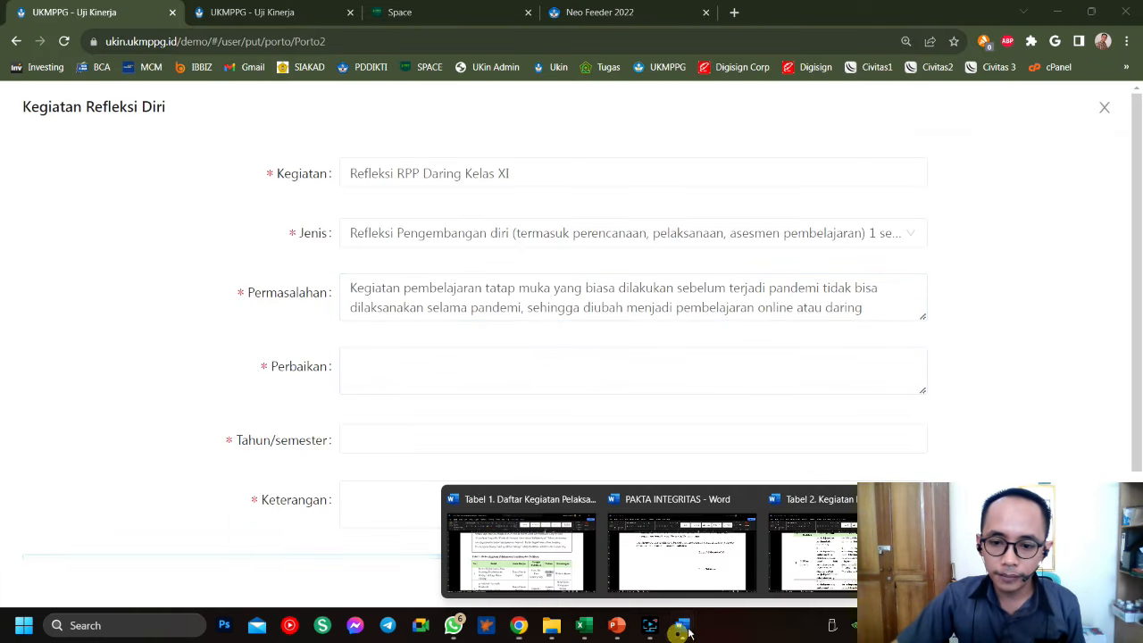
pyautogui.click(828, 579)
pyautogui.click(556, 266)
pyautogui.hotkey('ctrl', 'c')
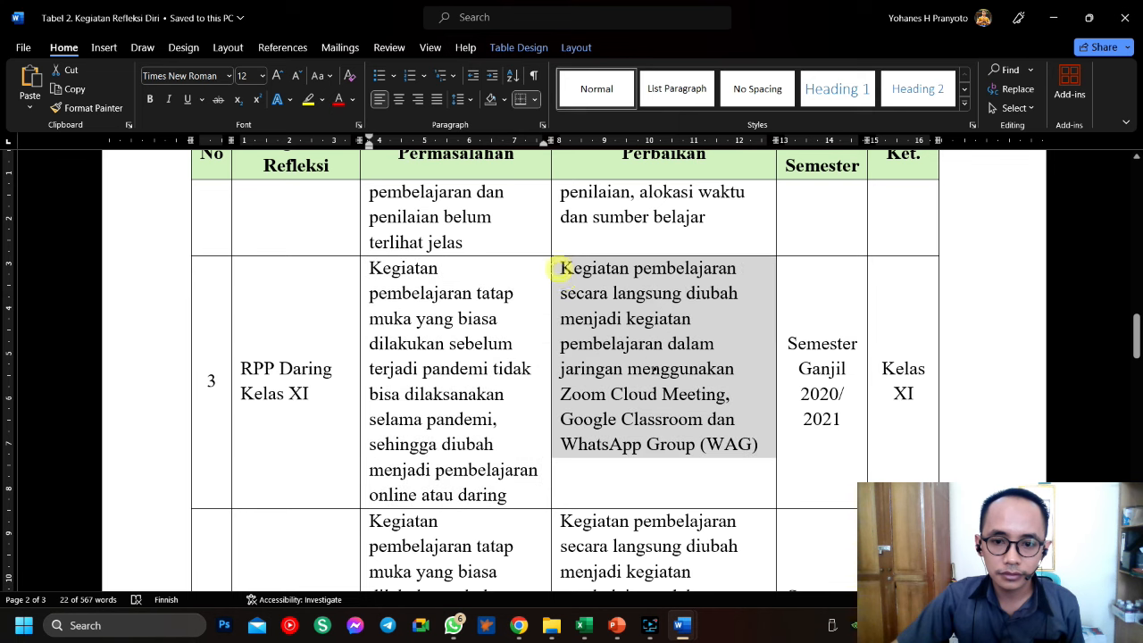
pyautogui.moveTo(681, 625)
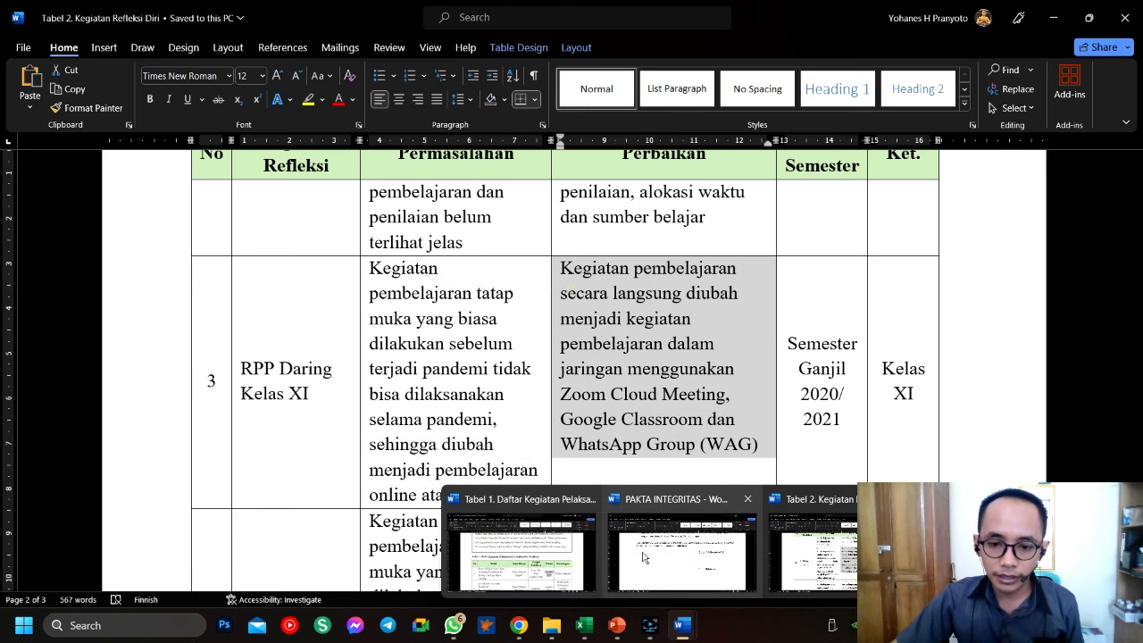
pyautogui.click(564, 553)
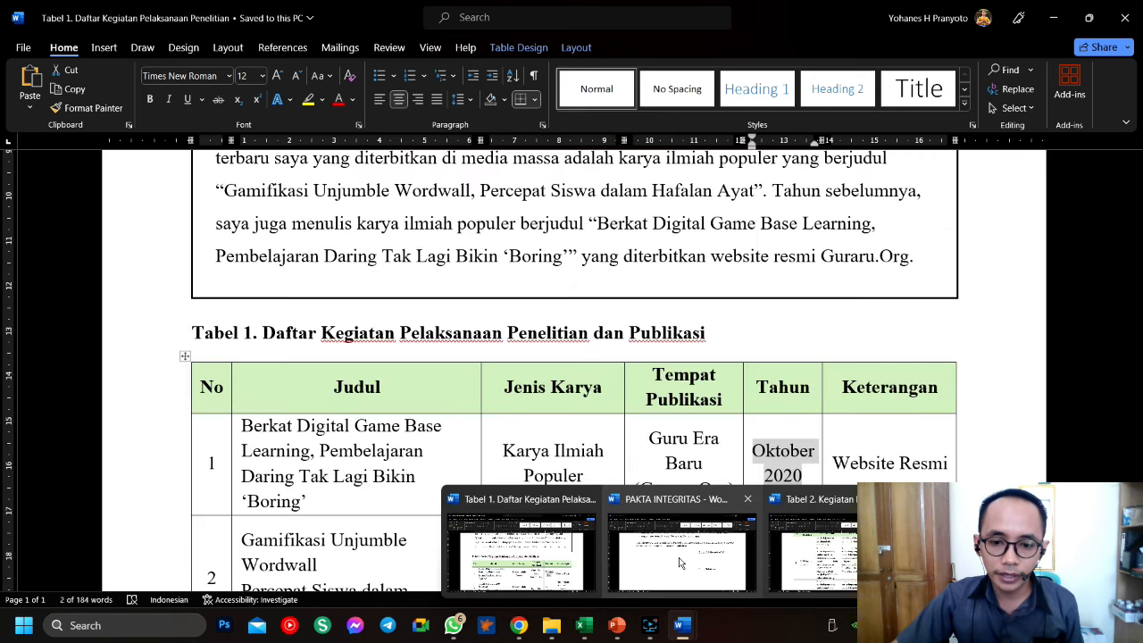
pyautogui.click(676, 556)
pyautogui.click(519, 625)
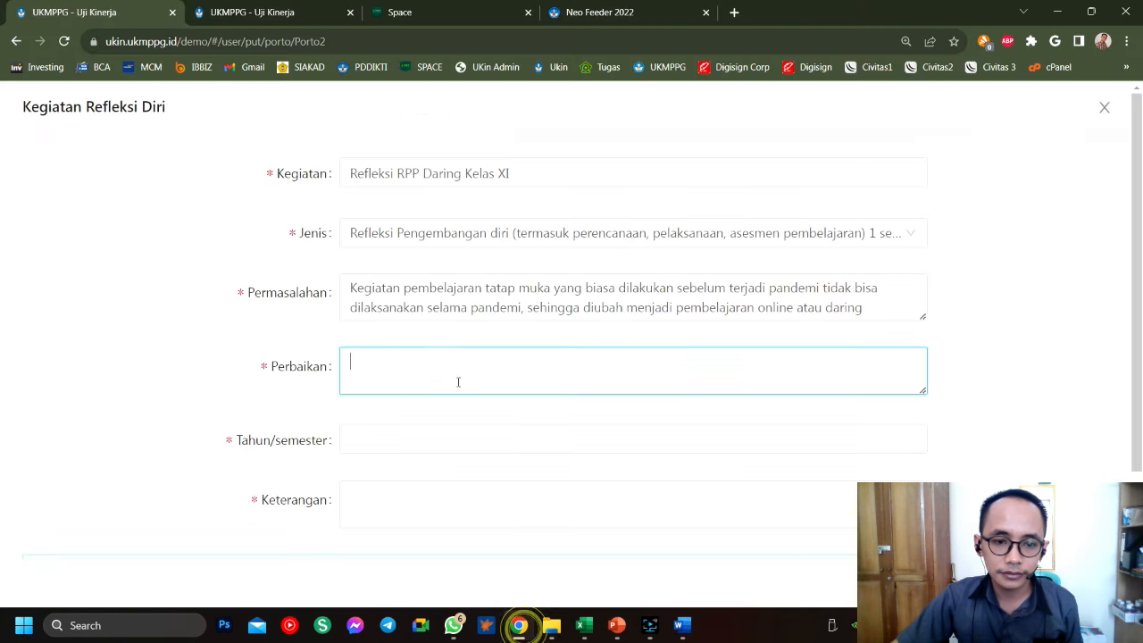
pyautogui.hotkey('ctrl', 'v')
# Copy "Semester Ganjil 2020/ 2021" from the same row of Word's Tabel 2 into the form's Tahun/semester field in Chrome
pyautogui.scroll(-1, 430, 384)
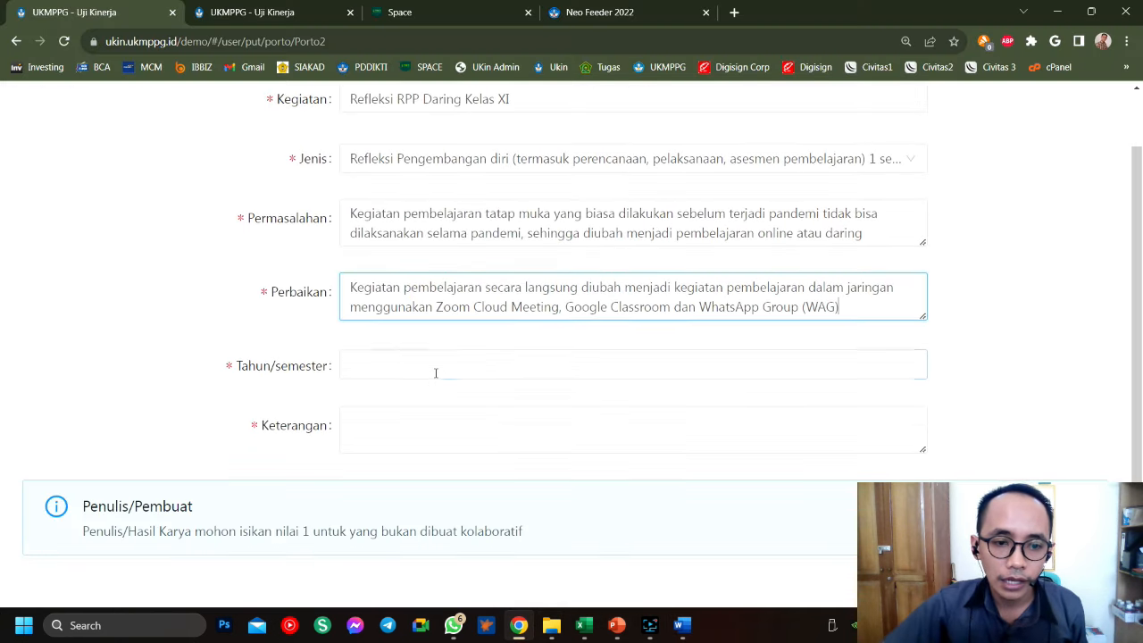
pyautogui.click(687, 625)
pyautogui.click(810, 566)
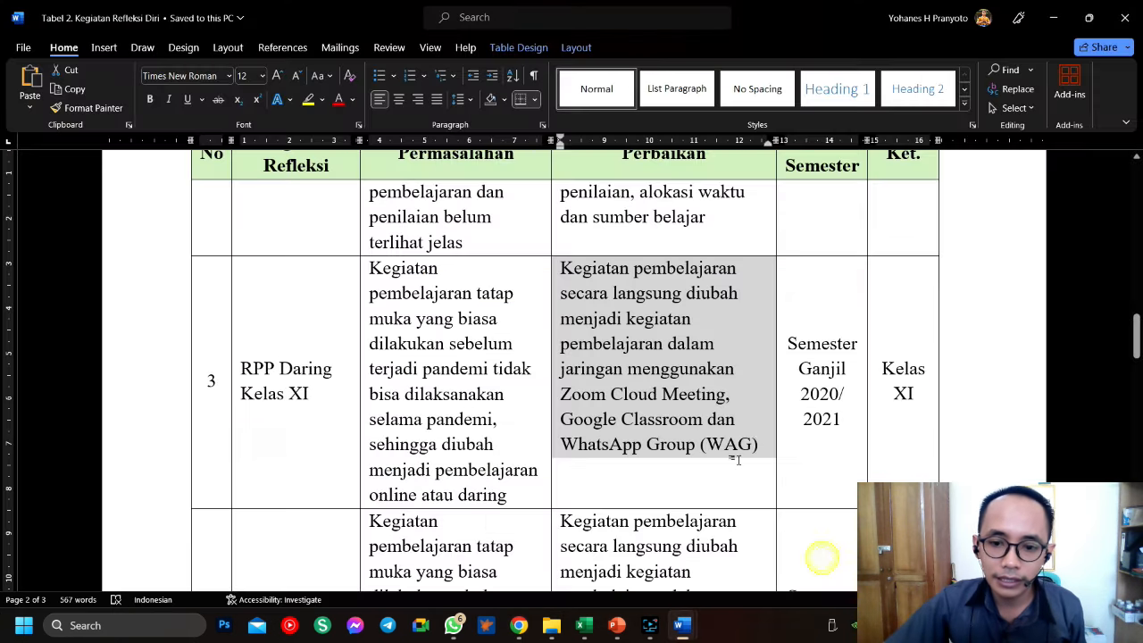
pyautogui.click(782, 344)
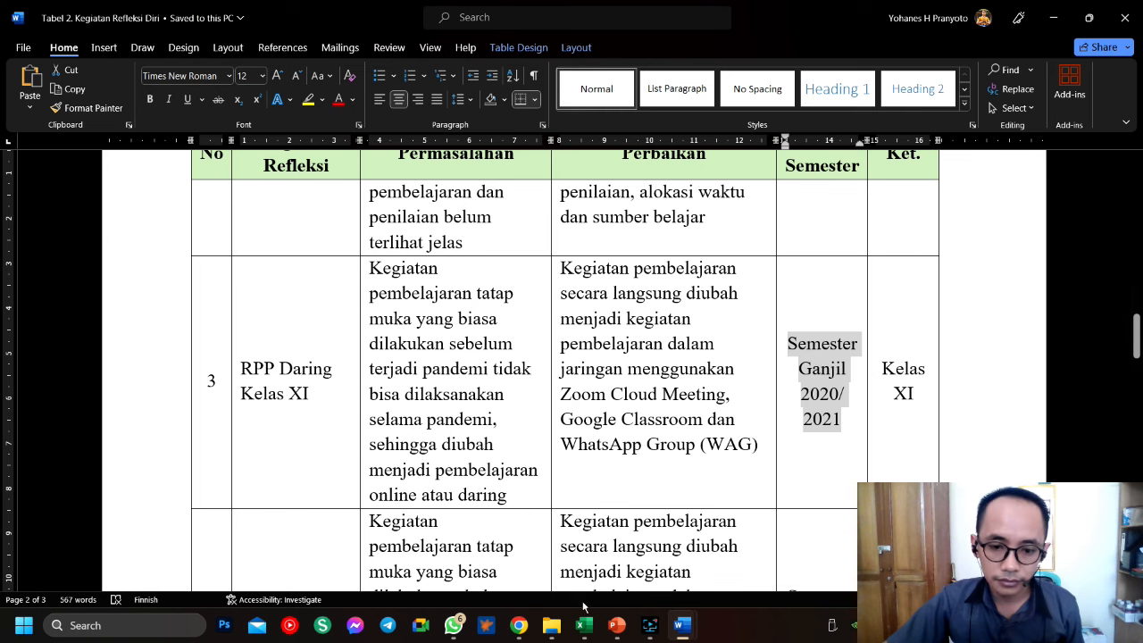
pyautogui.hotkey('ctrl', 'c')
pyautogui.click(518, 625)
pyautogui.click(515, 365)
pyautogui.hotkey('ctrl', 'v')
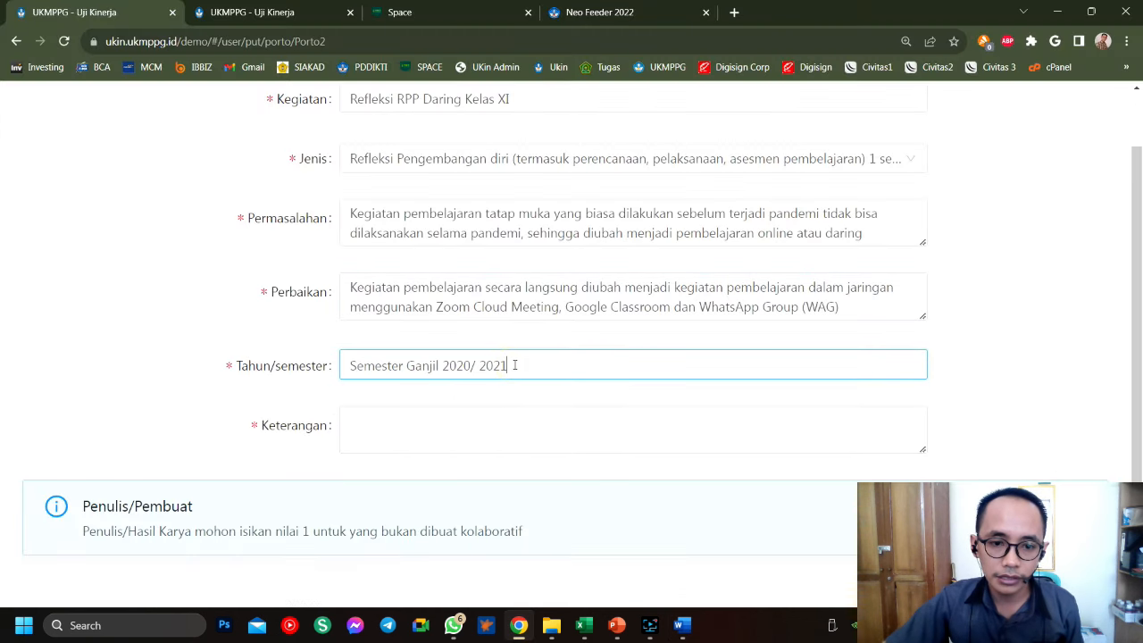
# Check the Ket. column in Word's Tabel 2, return to Chrome, and enter "Selesai" as the Keterangan
pyautogui.click(682, 625)
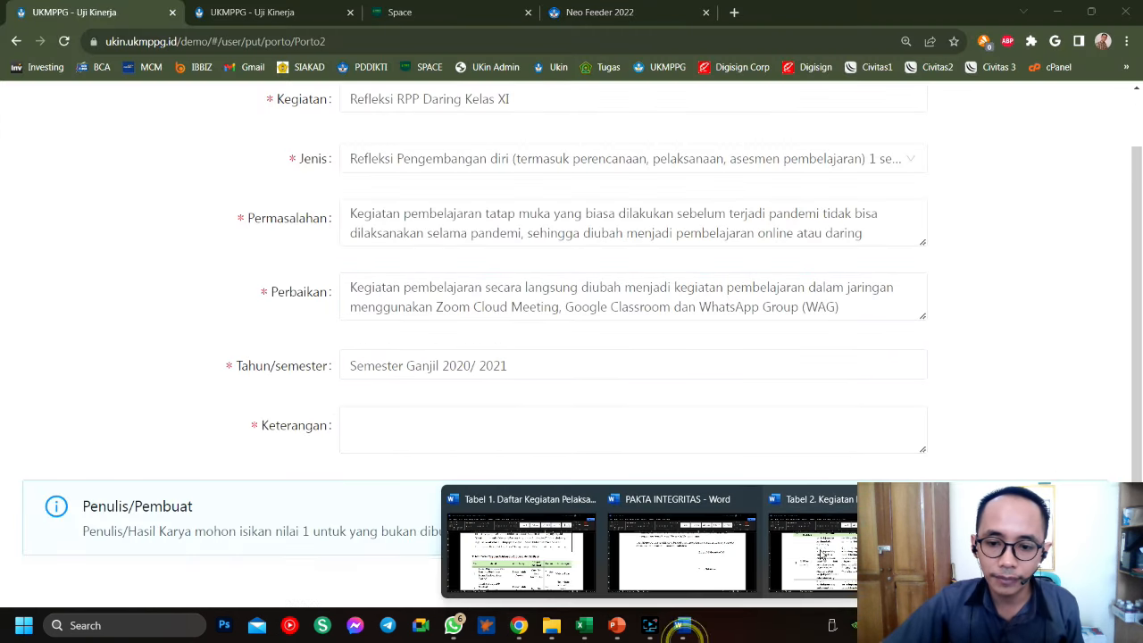
pyautogui.click(808, 552)
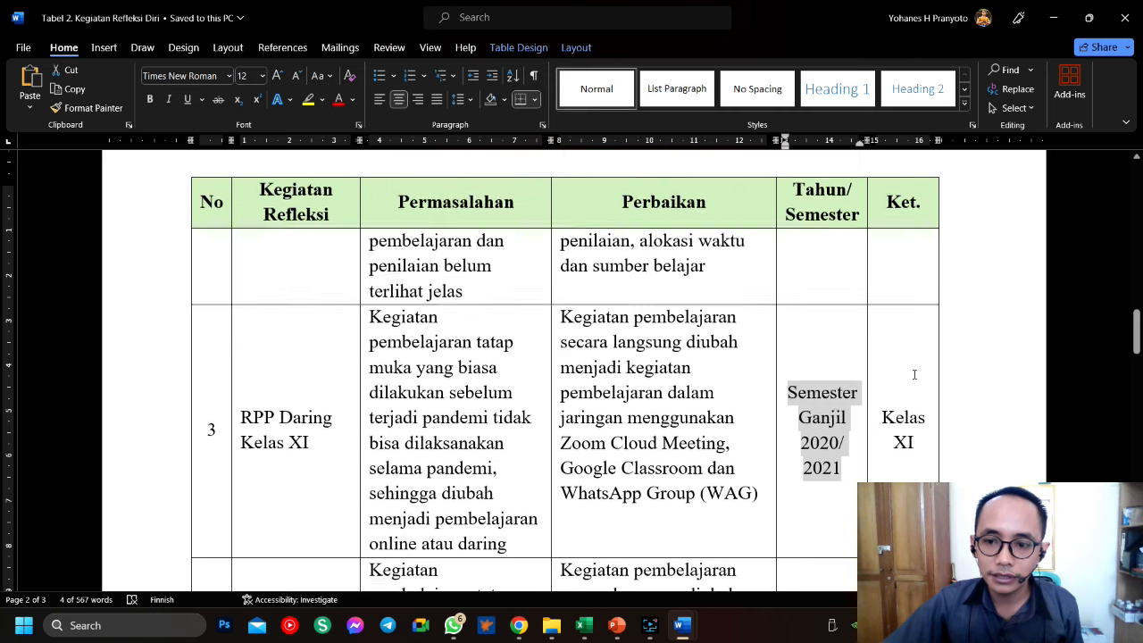
pyautogui.scroll(1, 915, 374)
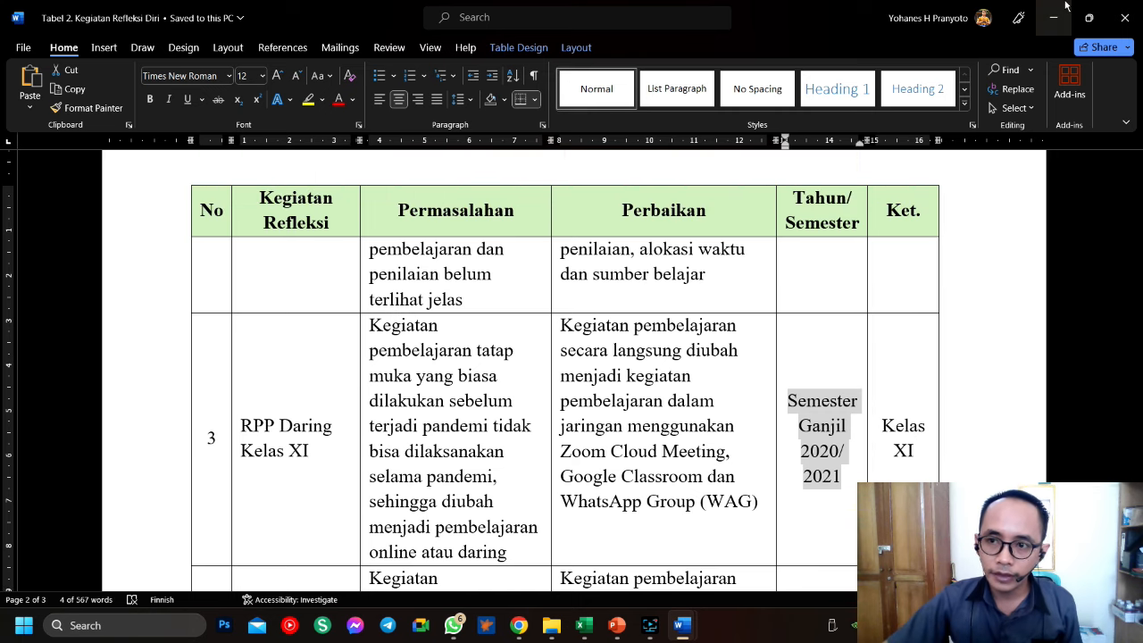
pyautogui.hotkey('alt', 'Tab')
pyautogui.click(478, 430)
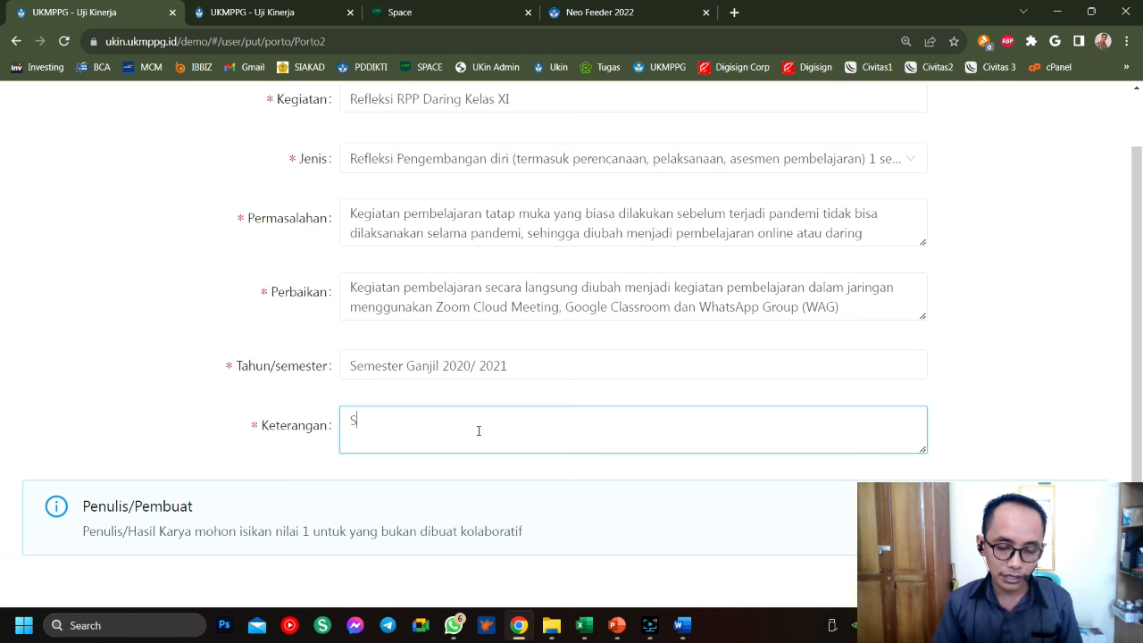
pyautogui.write('Selesai')
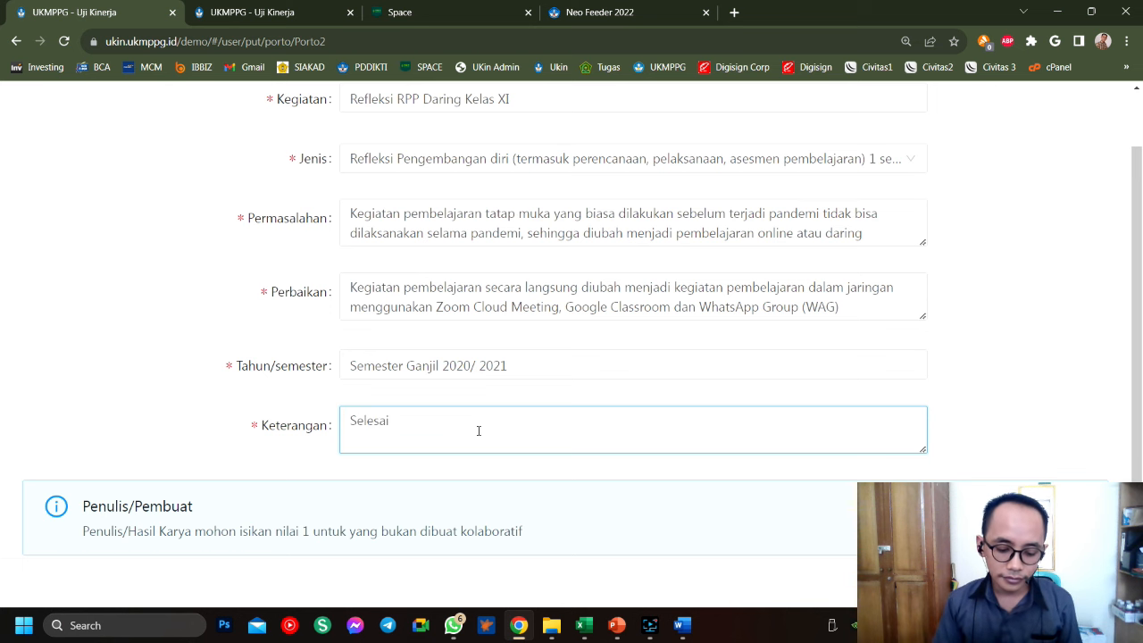
pyautogui.hotkey('ctrl', 'a')
pyautogui.write('L')
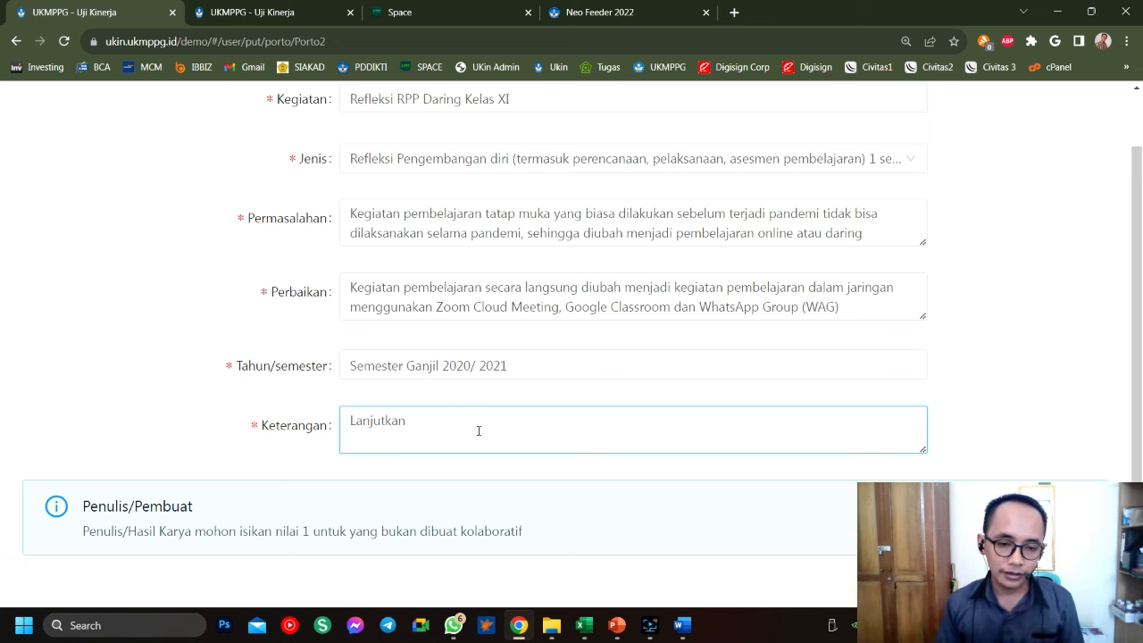
pyautogui.hotkey('ctrl', 'a')
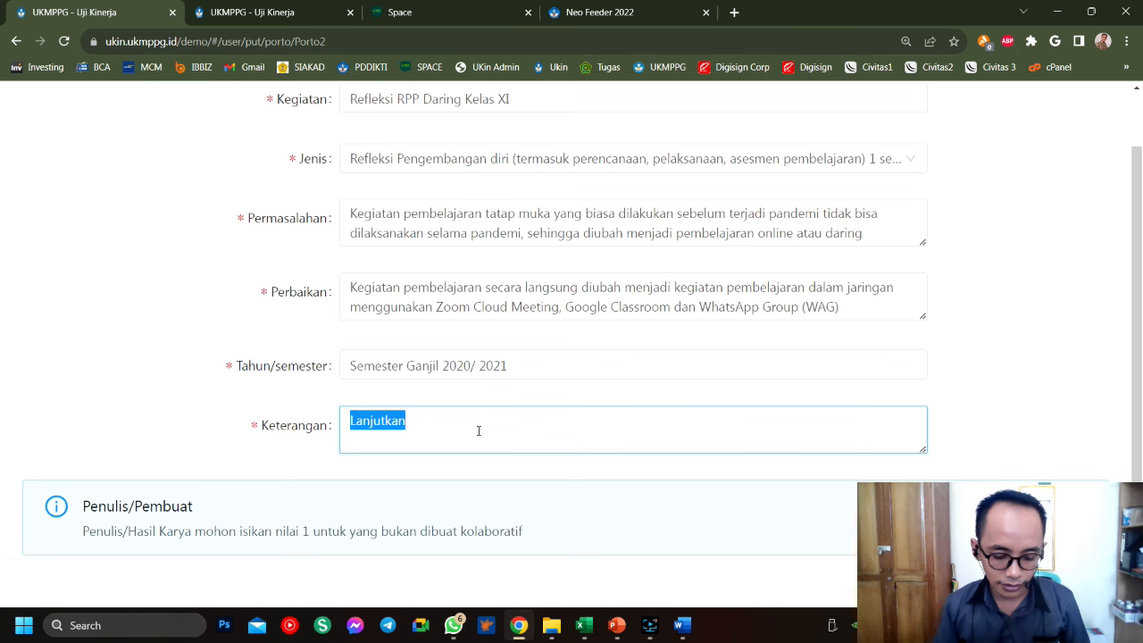
pyautogui.write('S')
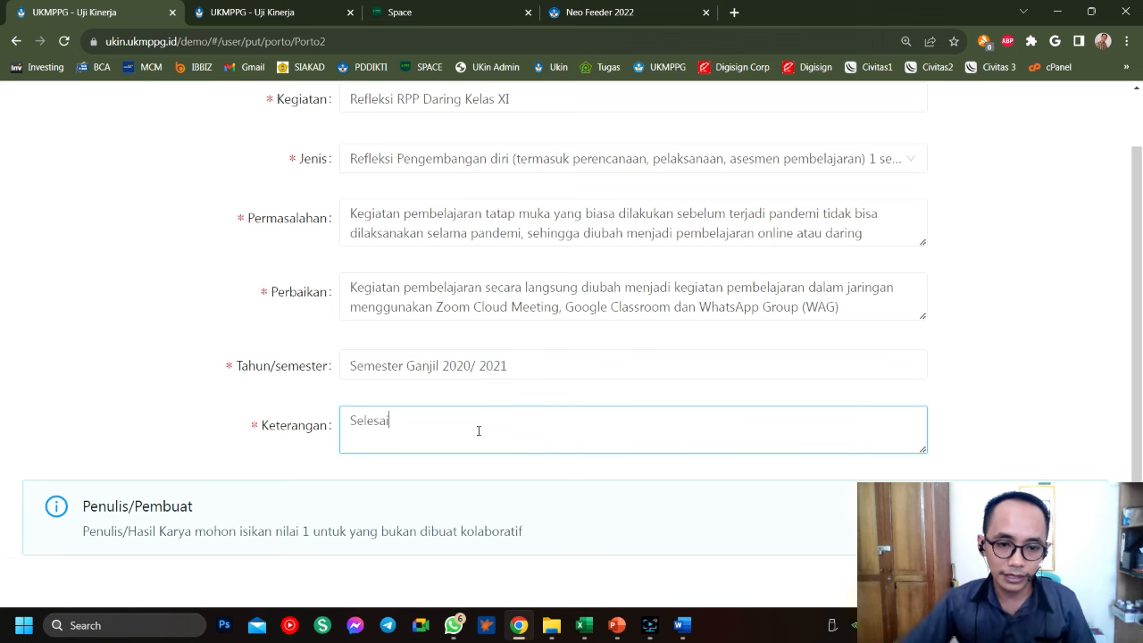
pyautogui.write('elesai')
# Set Jenis Berkas to Dokumen File, attach Bahan KB 3.pdf from the Analisa Bahan Ajar folder, and save the reflection entry
pyautogui.scroll(-1, 836, 369)
pyautogui.click(378, 493)
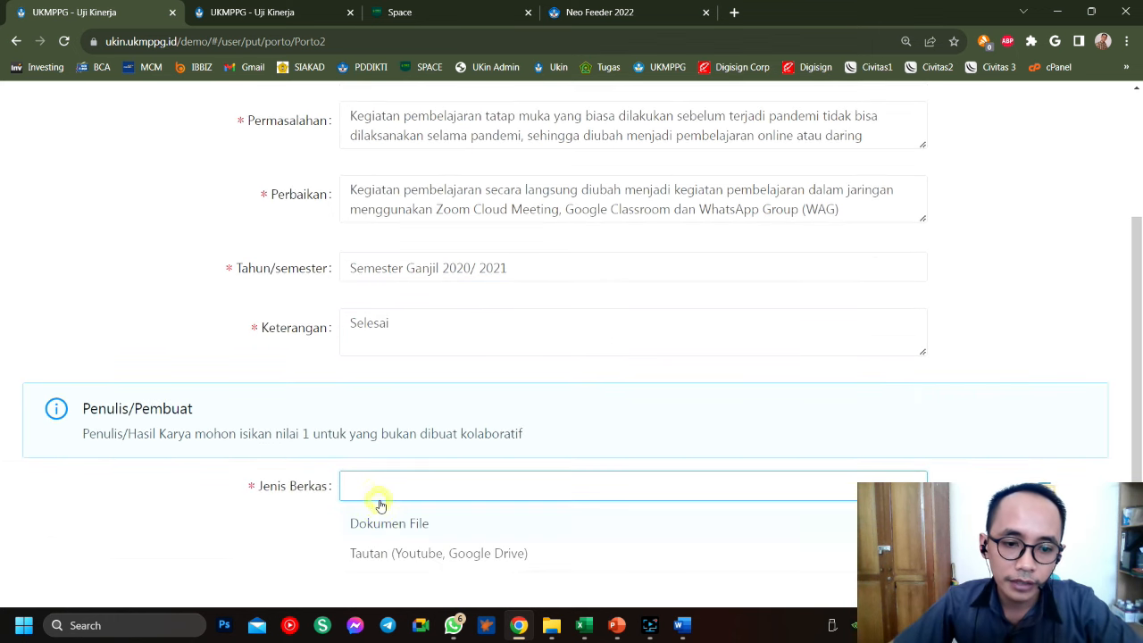
pyautogui.click(391, 524)
pyautogui.scroll(-2, 279, 452)
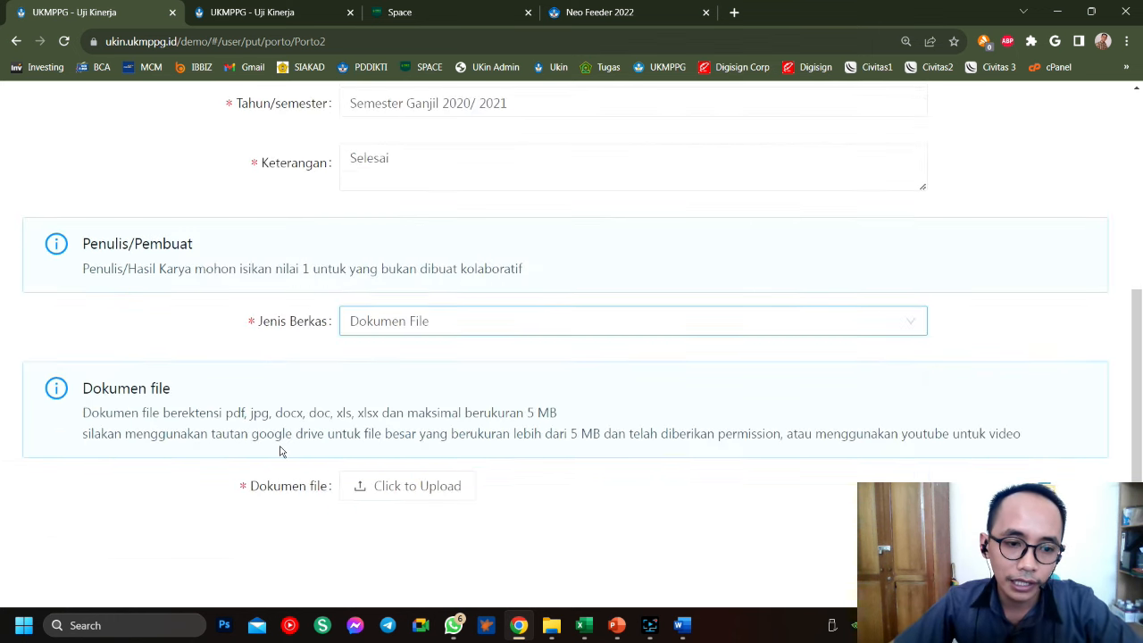
pyautogui.click(413, 500)
pyautogui.click(650, 410)
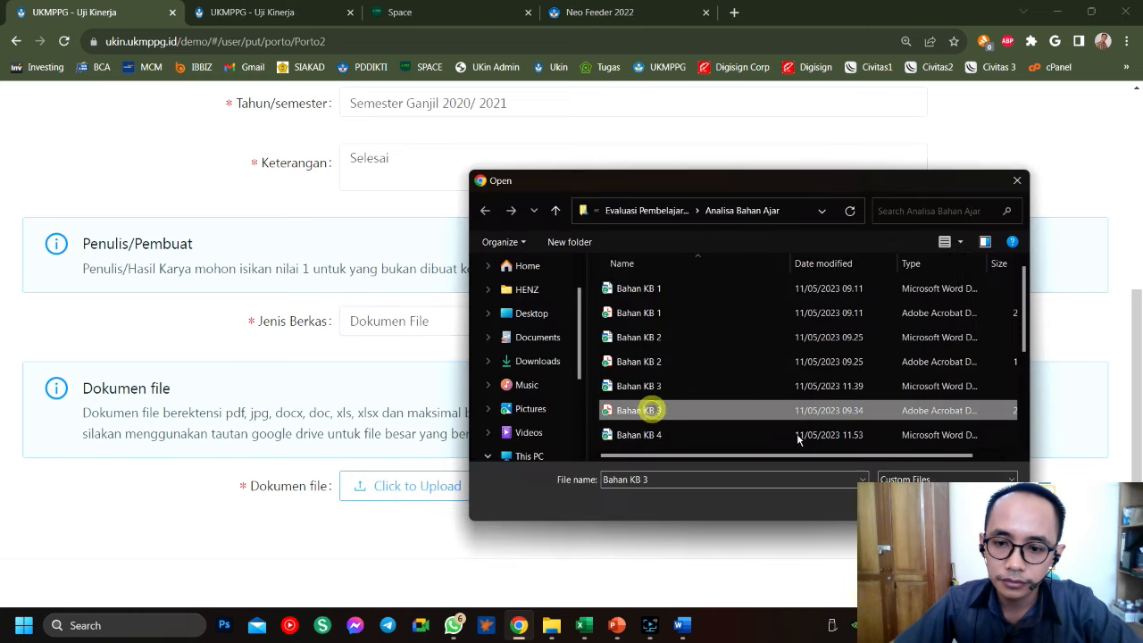
pyautogui.click(911, 502)
pyautogui.scroll(-1, 800, 487)
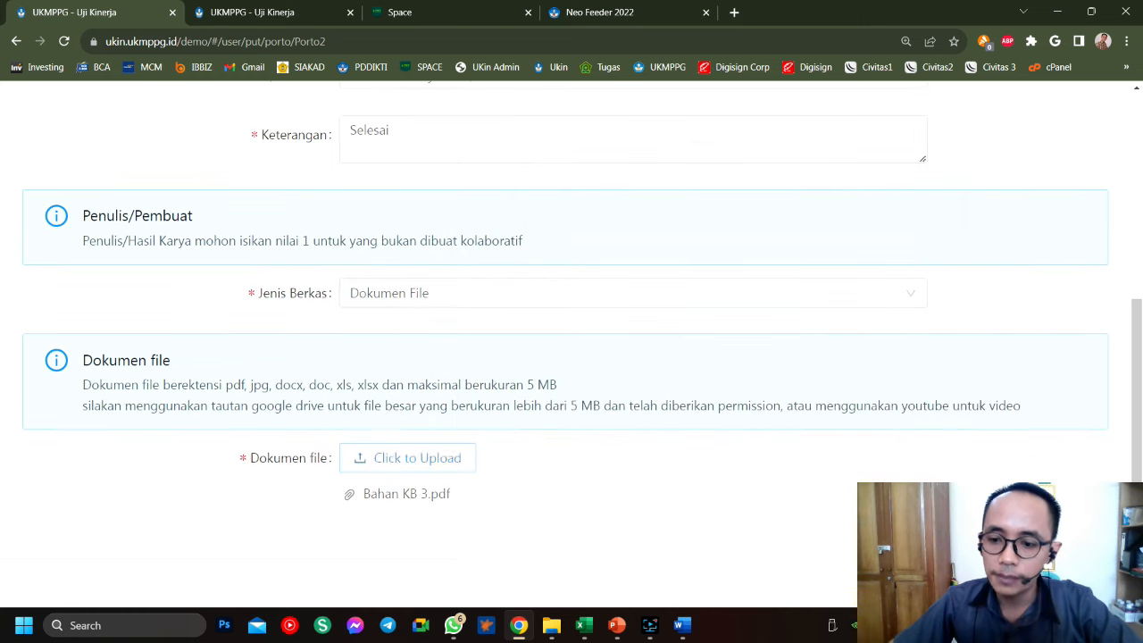
pyautogui.click(1079, 585)
pyautogui.scroll(-1, 753, 372)
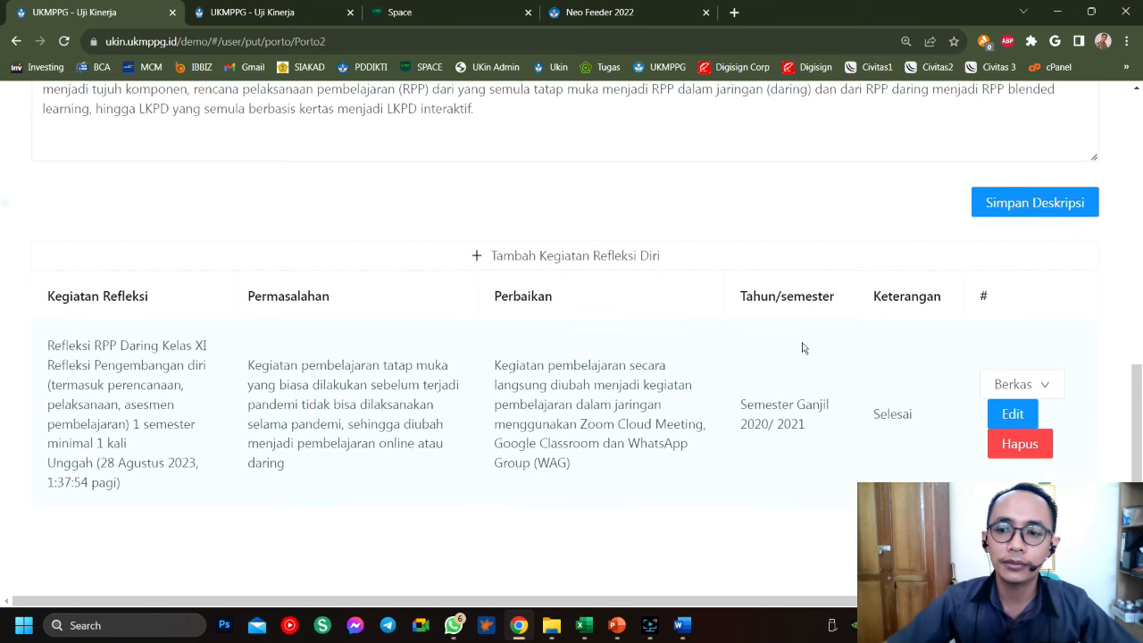
# Go back to the portfolio overview and open the Kegiatan Pencarian Informasi Baru component
pyautogui.scroll(4, 802, 346)
pyautogui.scroll(4, 802, 346)
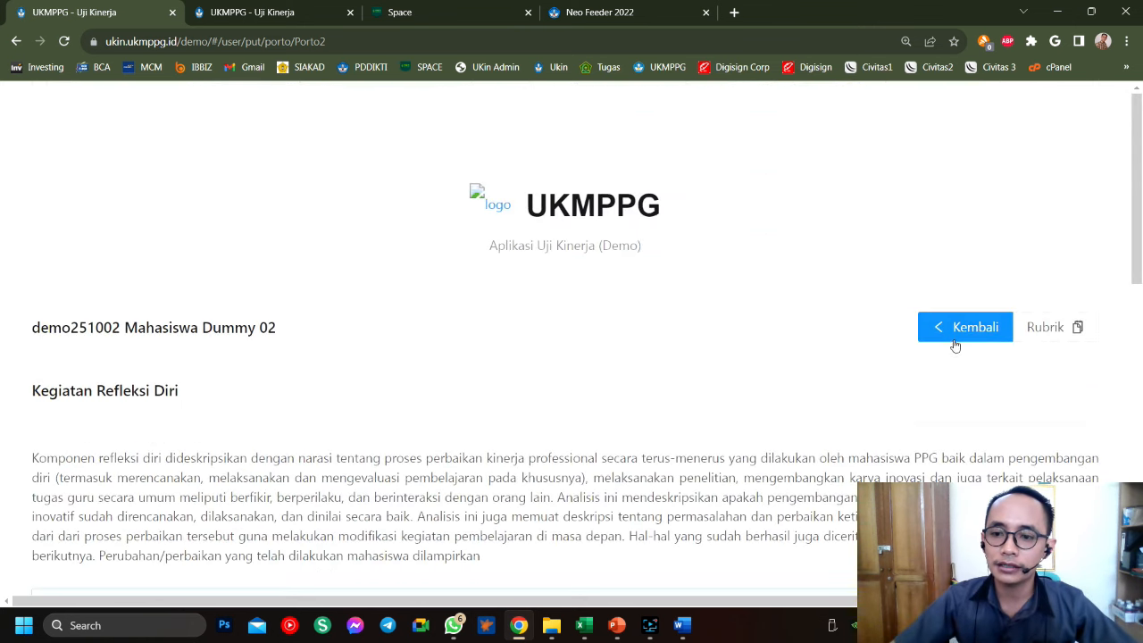
pyautogui.click(955, 327)
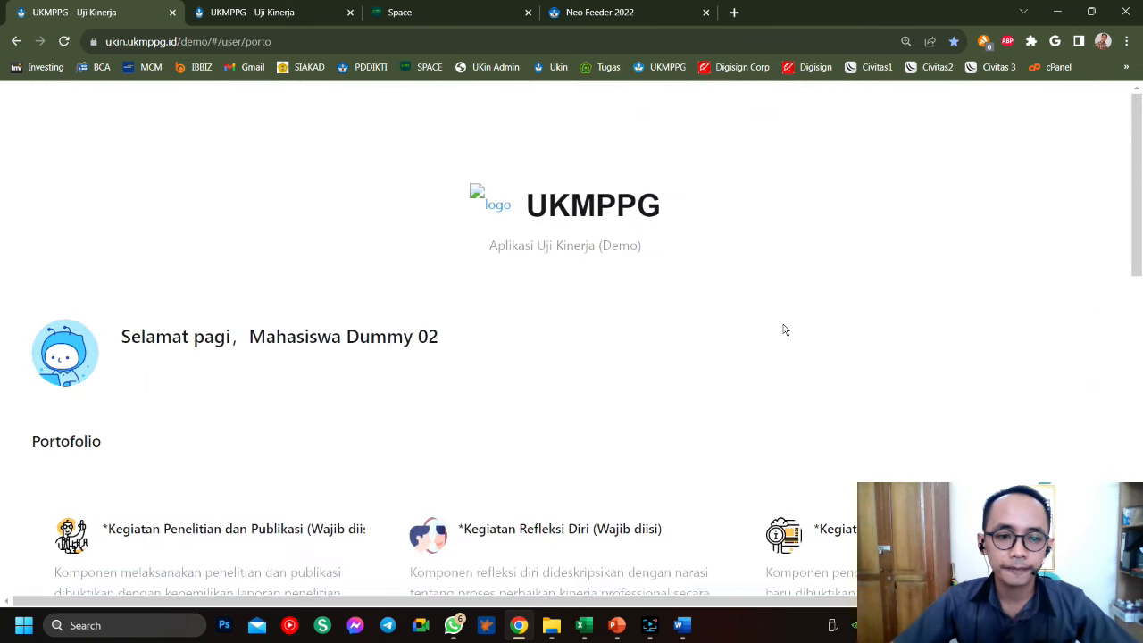
pyautogui.scroll(-2, 783, 327)
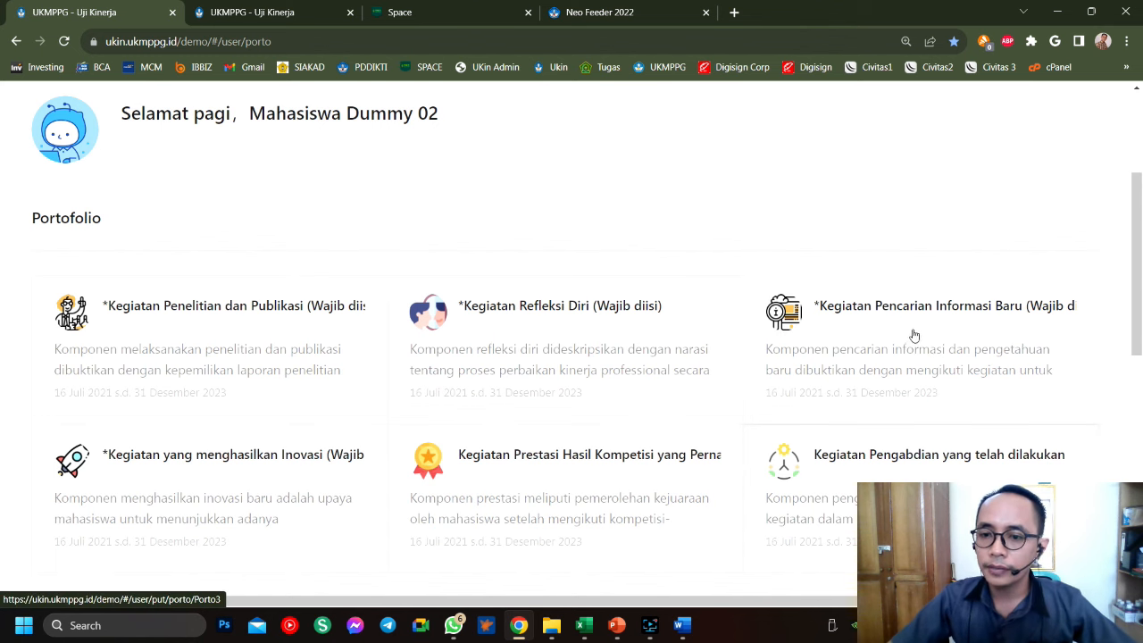
pyautogui.click(982, 362)
# Copy the full description from Word's Tabel 3 document into the Deskripsikan Kegiatan Pencarian Informasi Baru field in Chrome and save it
pyautogui.hotkey('alt', 'Tab')
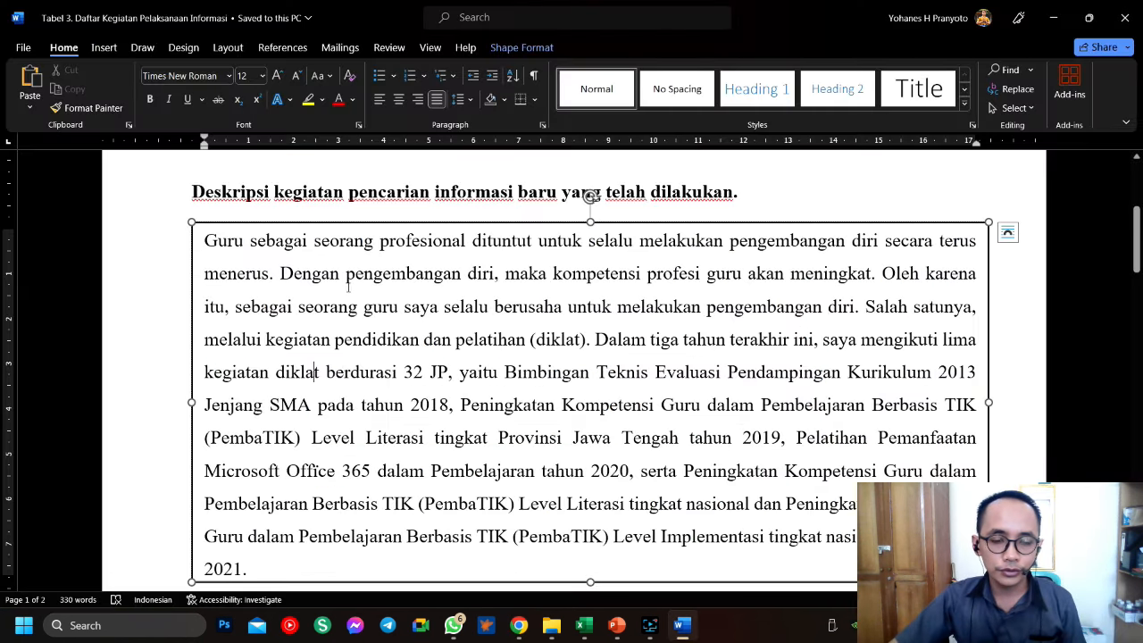
pyautogui.hotkey('ctrl', 'a')
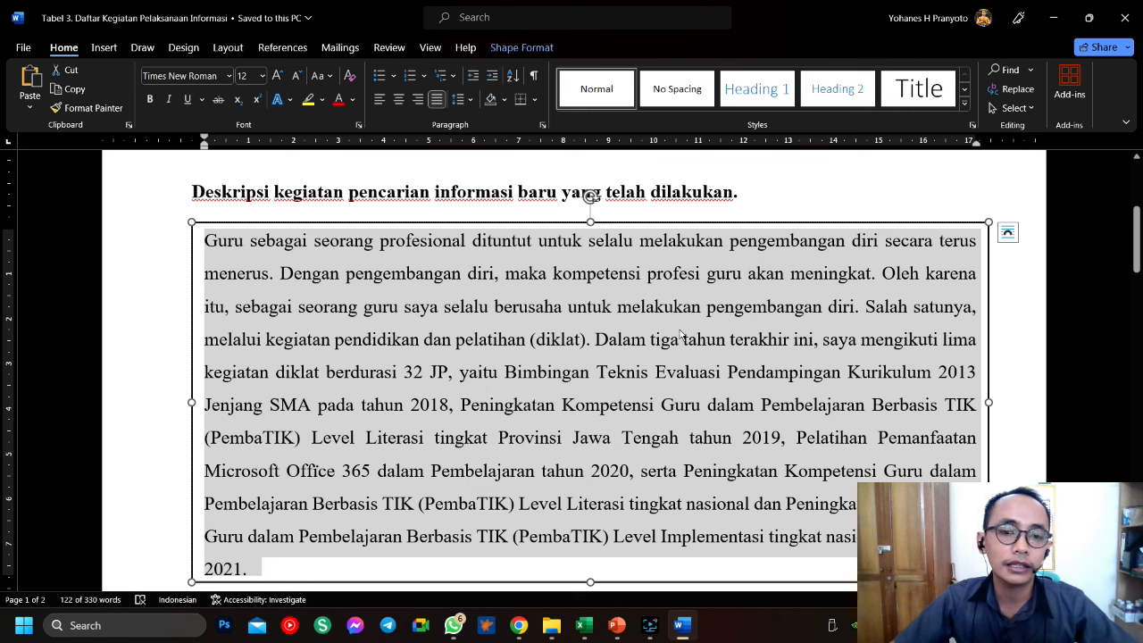
pyautogui.click(1053, 17)
pyautogui.click(518, 625)
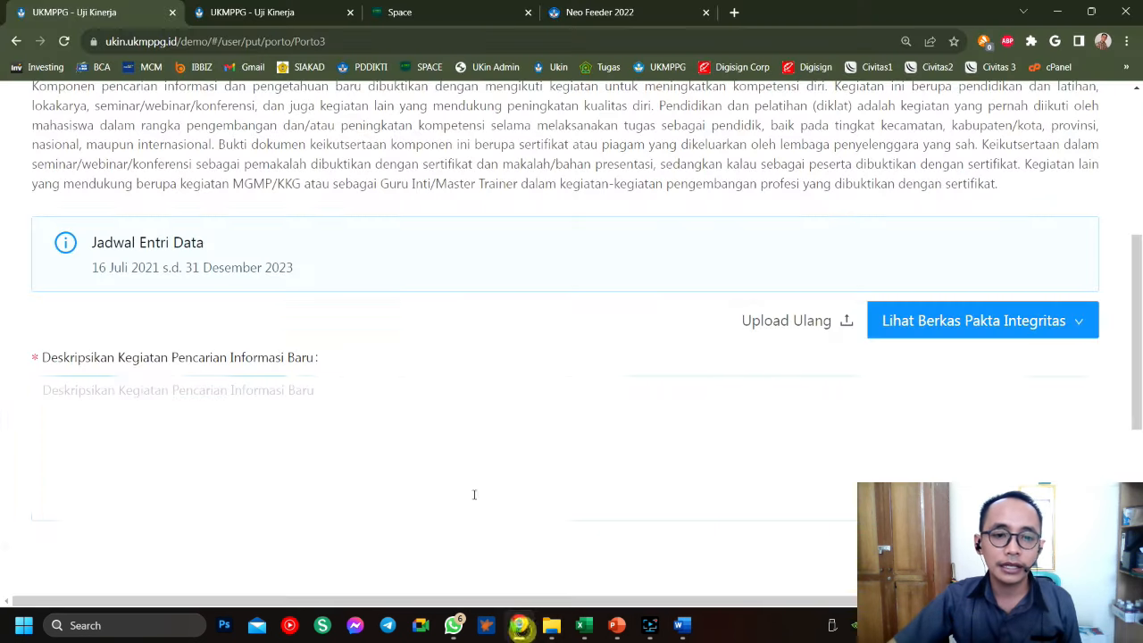
pyautogui.click(303, 432)
pyautogui.hotkey('ctrl', 'v')
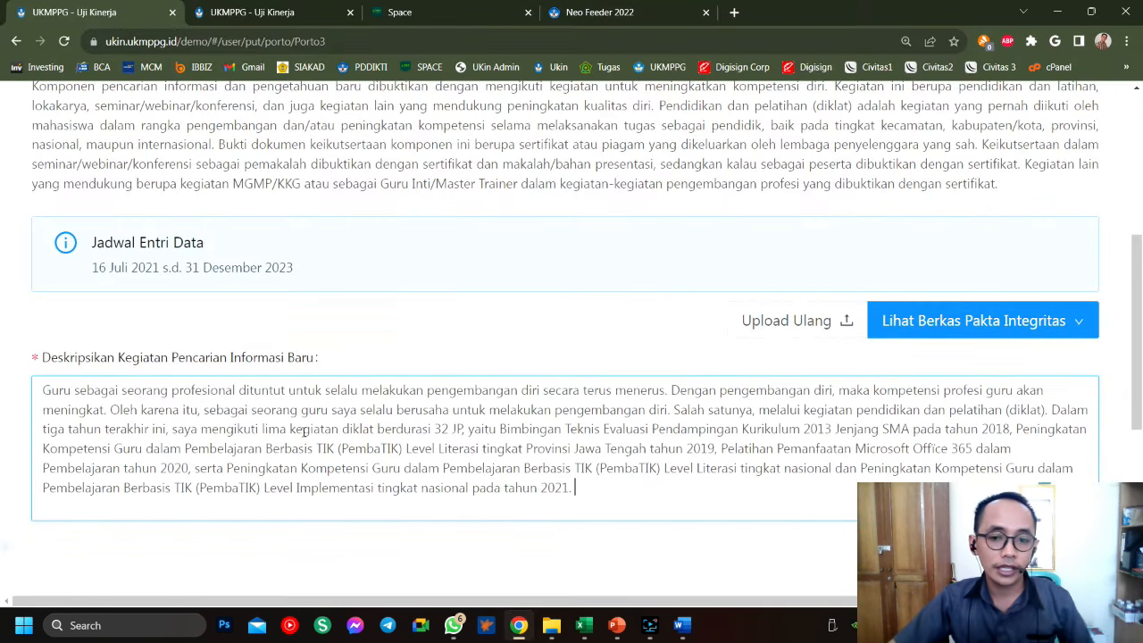
pyautogui.click(1034, 562)
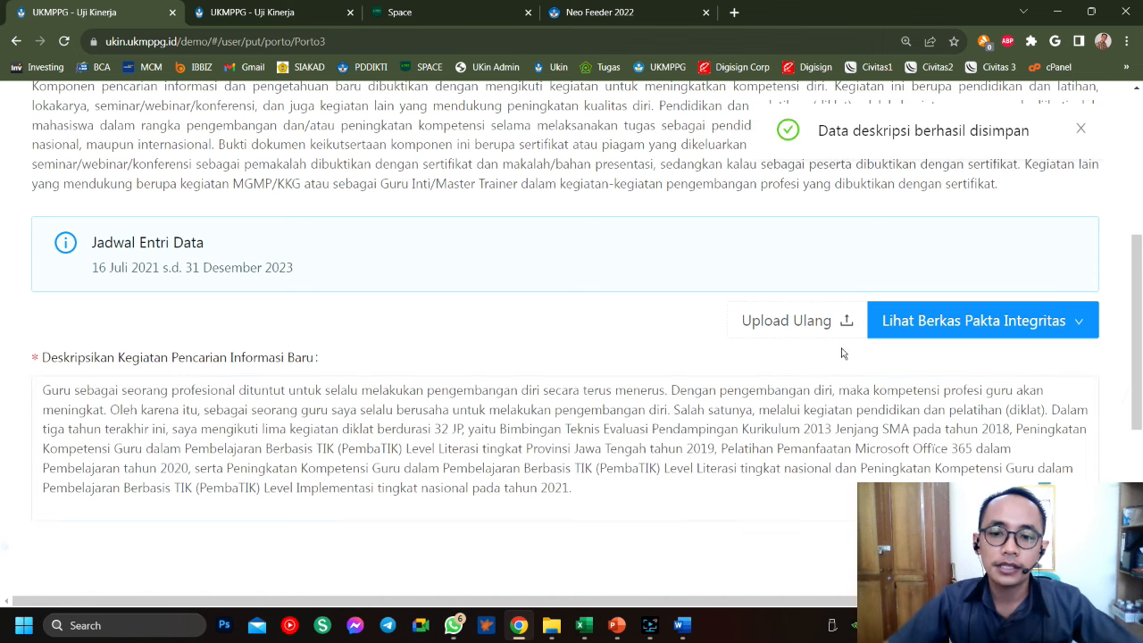
# Add a new activity with Kegiatan "Workshop Penulisan Penelitian Tindakan Kelas" and Jenis "Diklat Latihan Fungsional dan Teknis (30 sd 80 jam)"
pyautogui.scroll(-3, 844, 345)
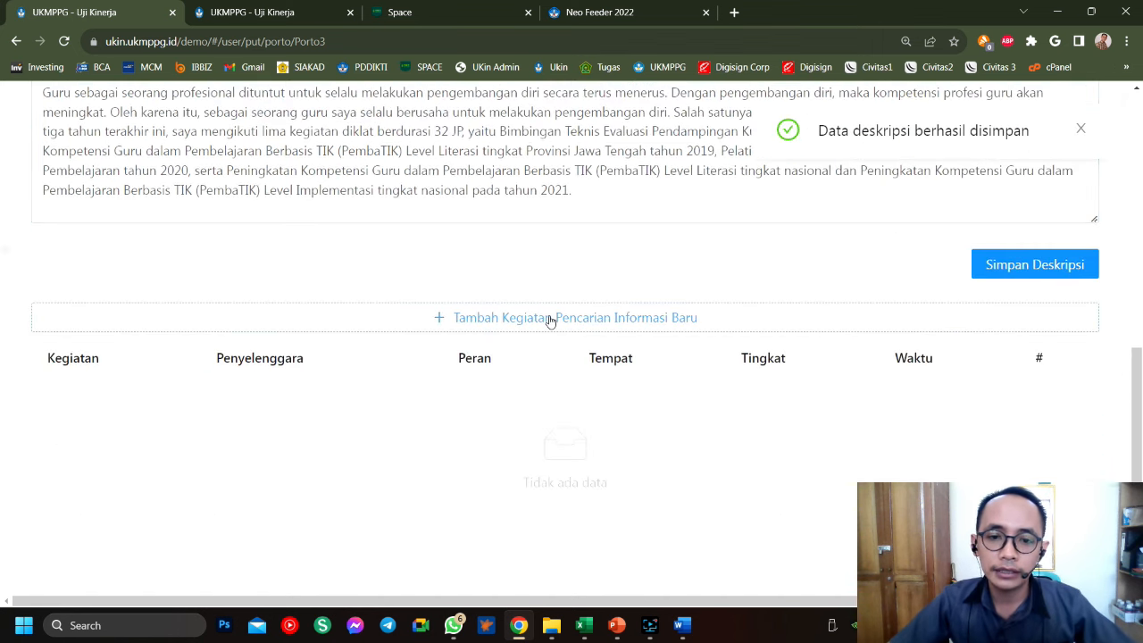
pyautogui.click(548, 317)
pyautogui.click(382, 172)
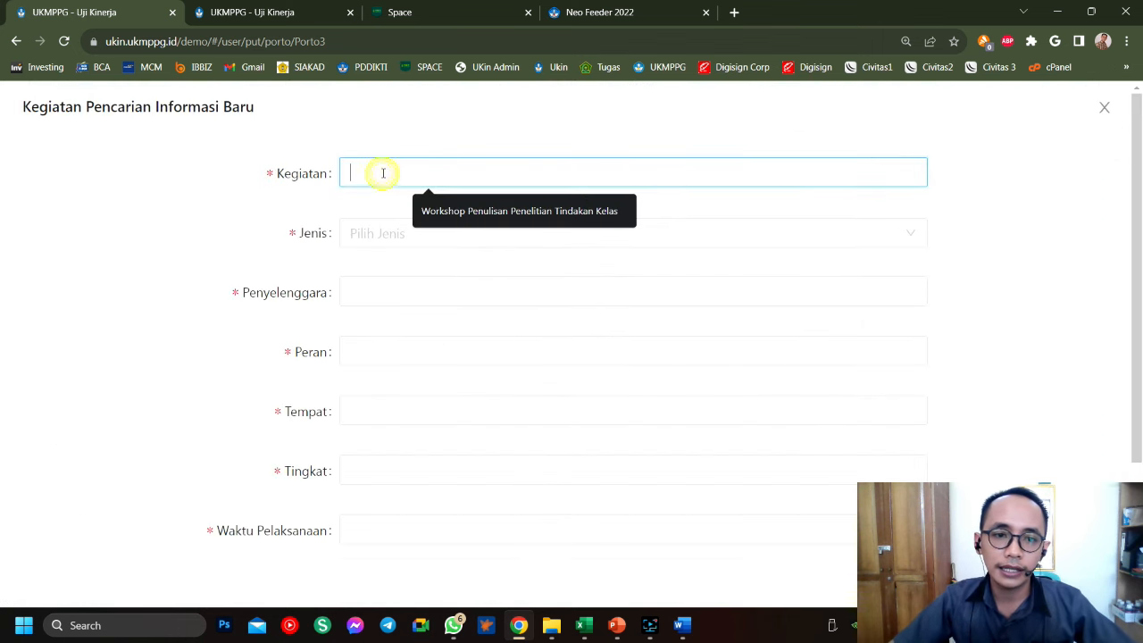
pyautogui.write('Workshop Penulisan Penelitian Tindakan Kelas')
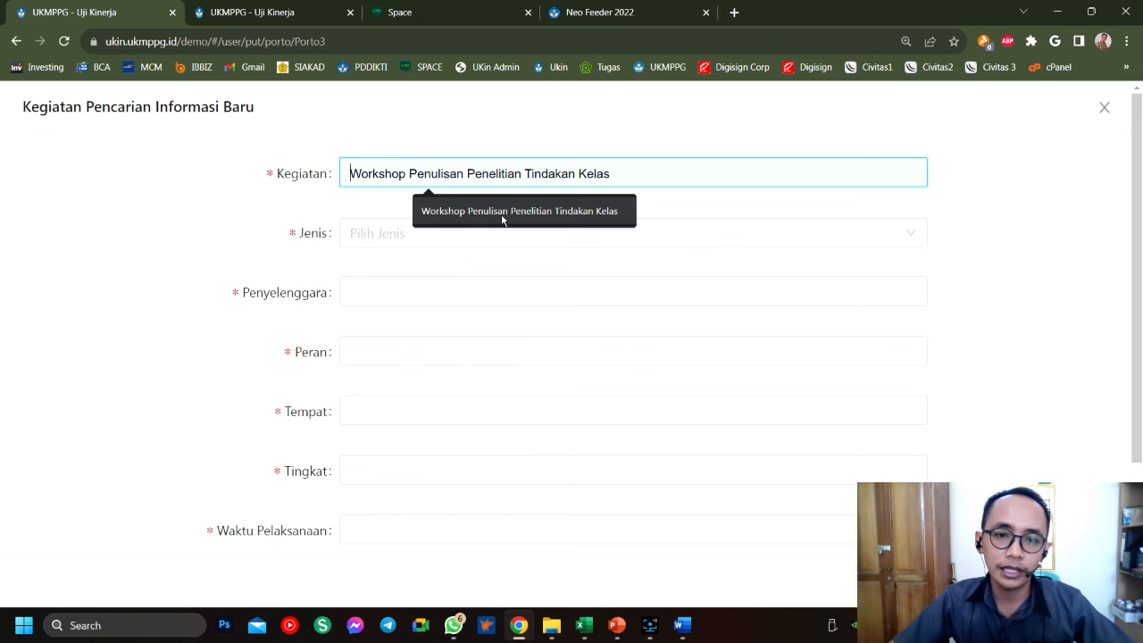
pyautogui.click(488, 230)
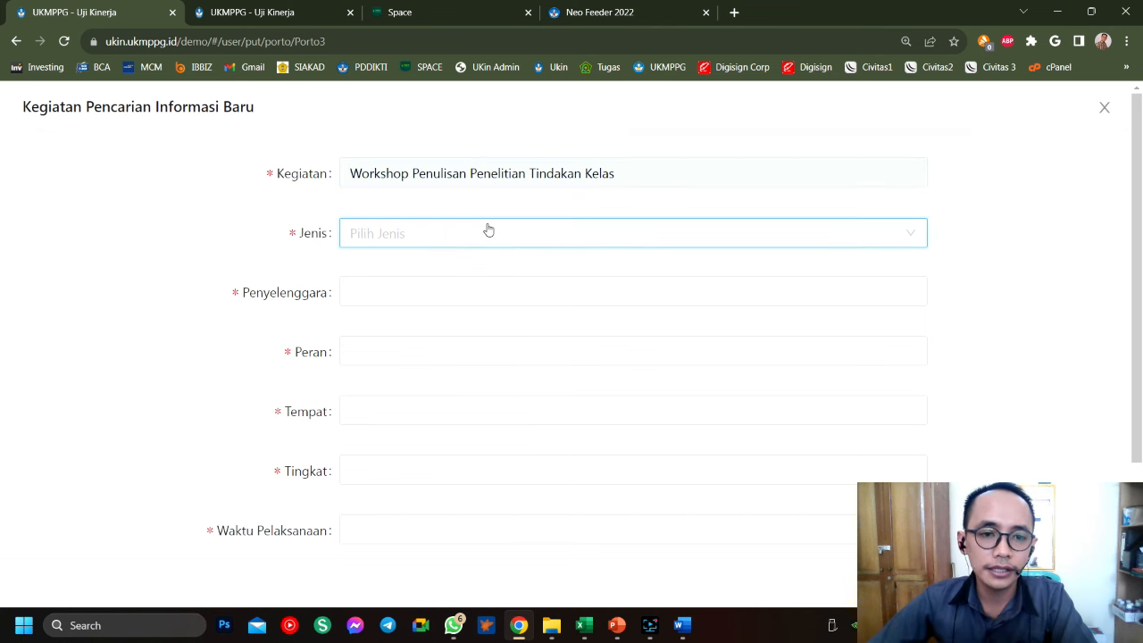
pyautogui.click(415, 246)
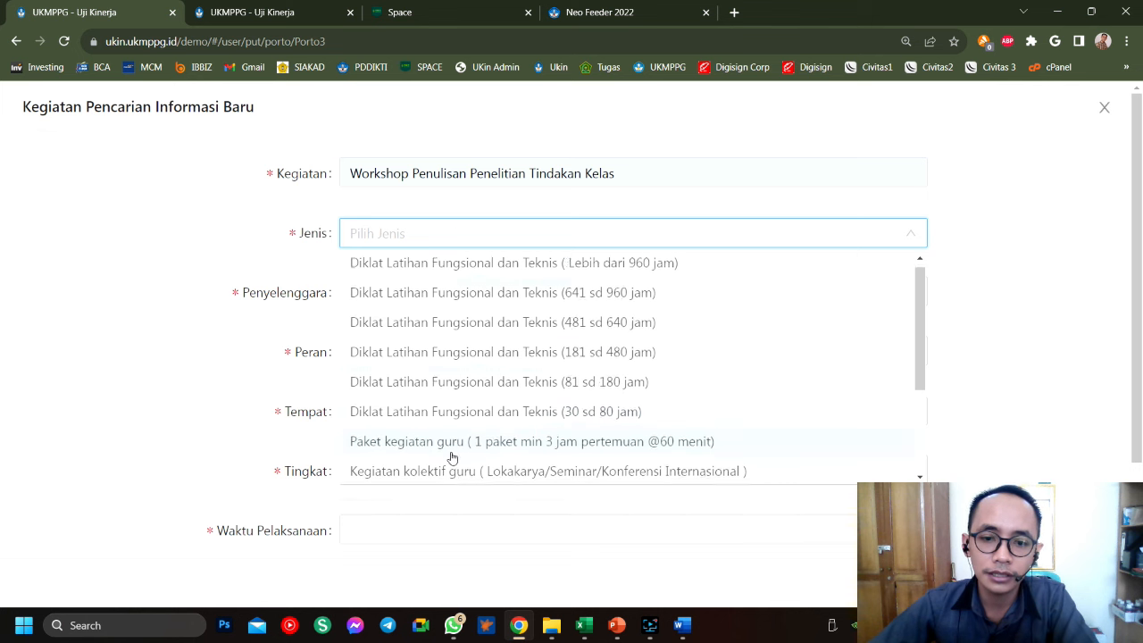
pyautogui.scroll(-1, 452, 451)
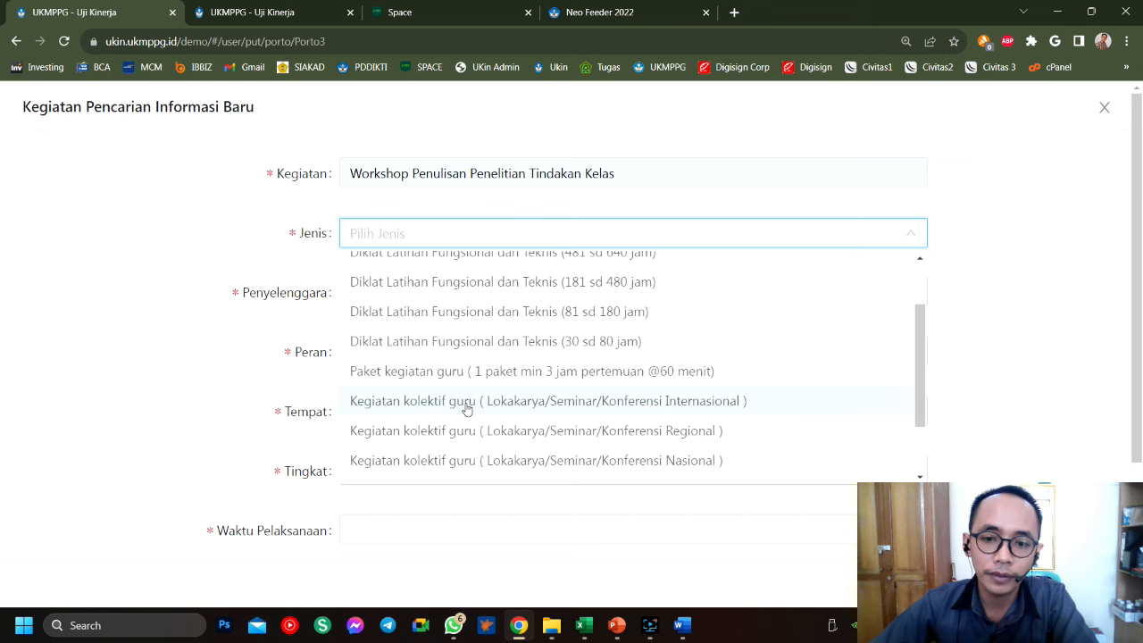
pyautogui.scroll(1, 438, 378)
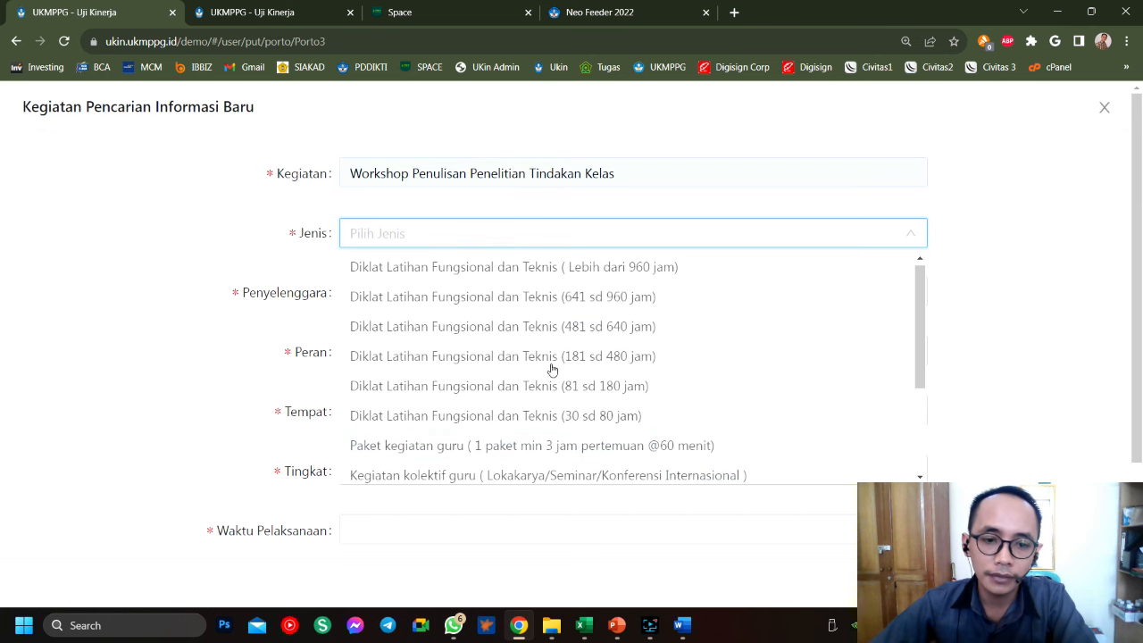
pyautogui.click(436, 416)
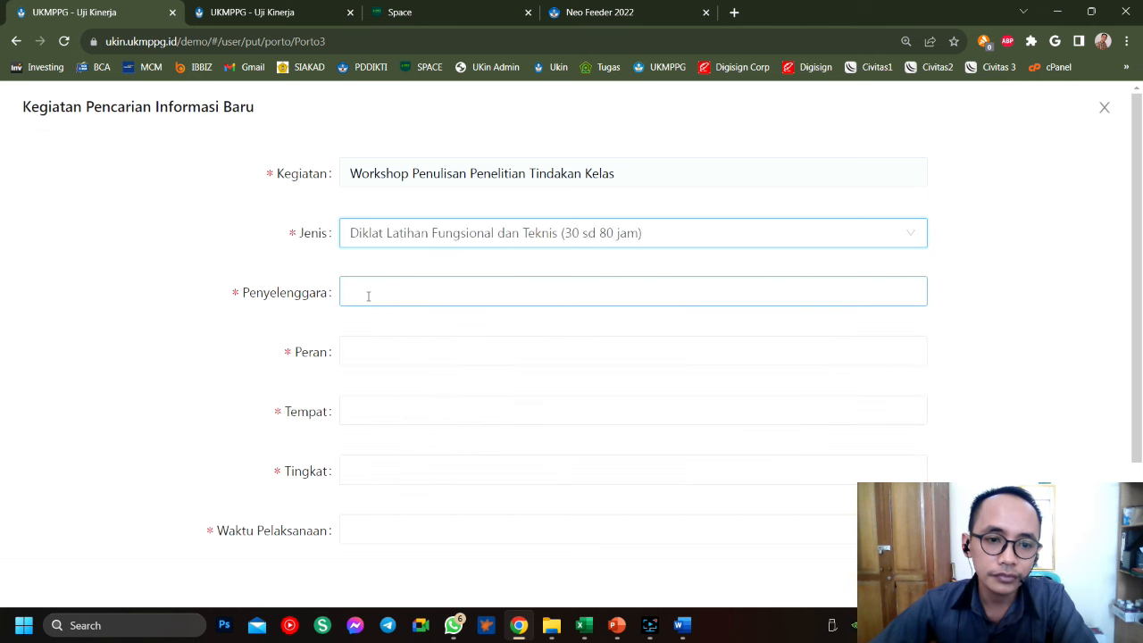
# Enter "Dinas Pendidikan" as Penyelenggara, "Peserta" as Peran and "Merauke" as Tempat
pyautogui.click(367, 294)
pyautogui.click(441, 330)
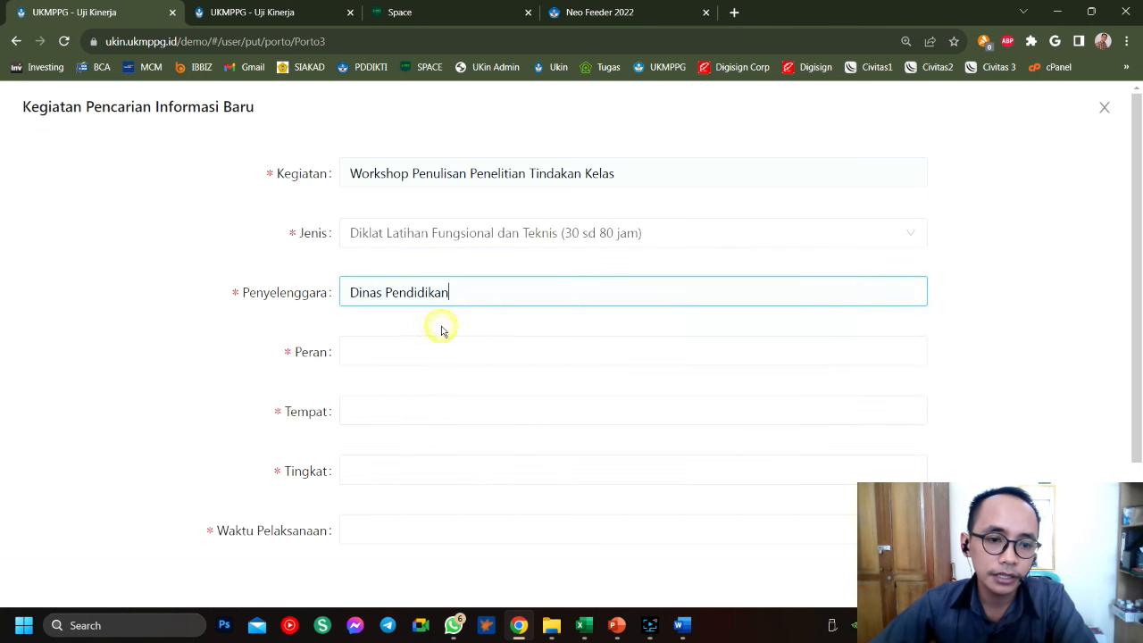
pyautogui.click(404, 360)
pyautogui.click(434, 389)
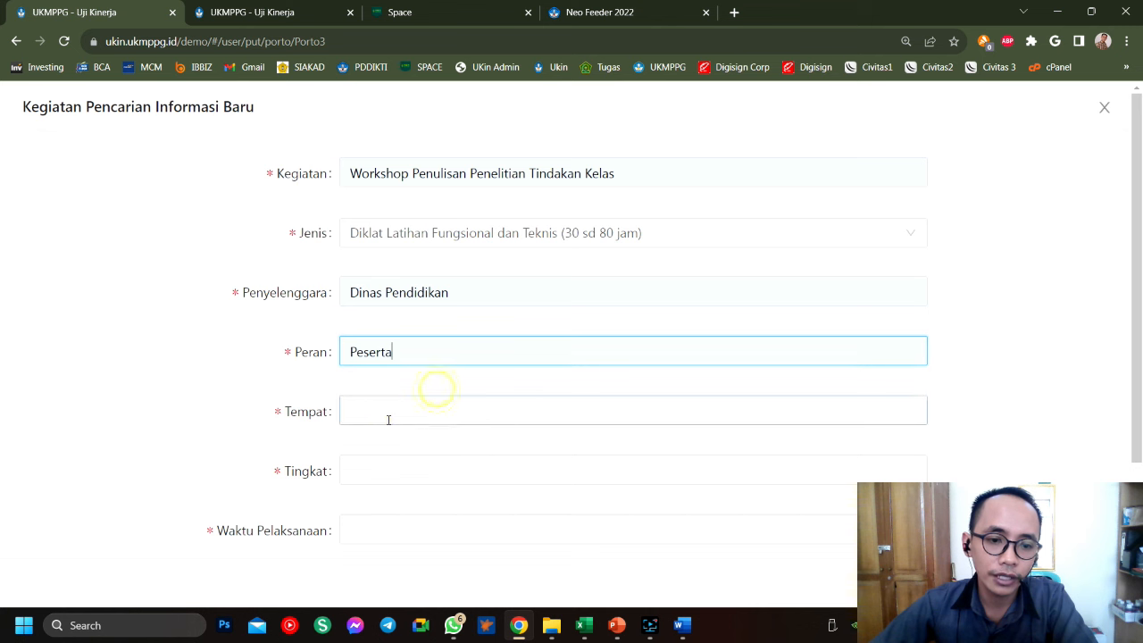
pyautogui.click(384, 417)
pyautogui.click(430, 451)
# Enter "Kabupaten" as Tingkat and "20-24 Mei 2023" as Waktu Pelaksanaan
pyautogui.click(355, 473)
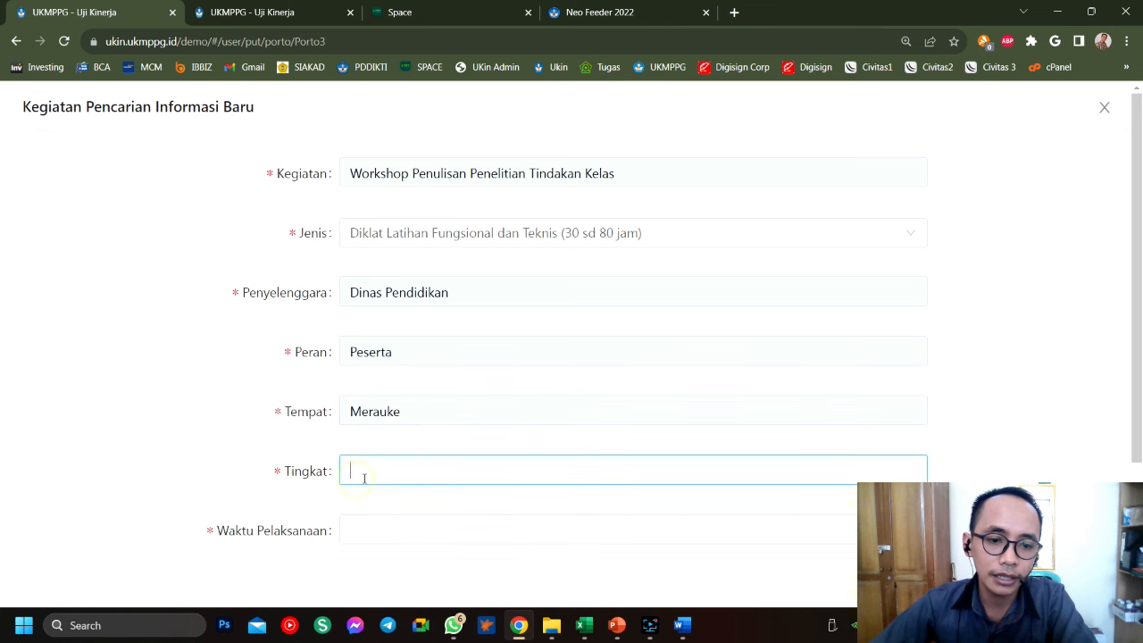
pyautogui.write('Kabupaten')
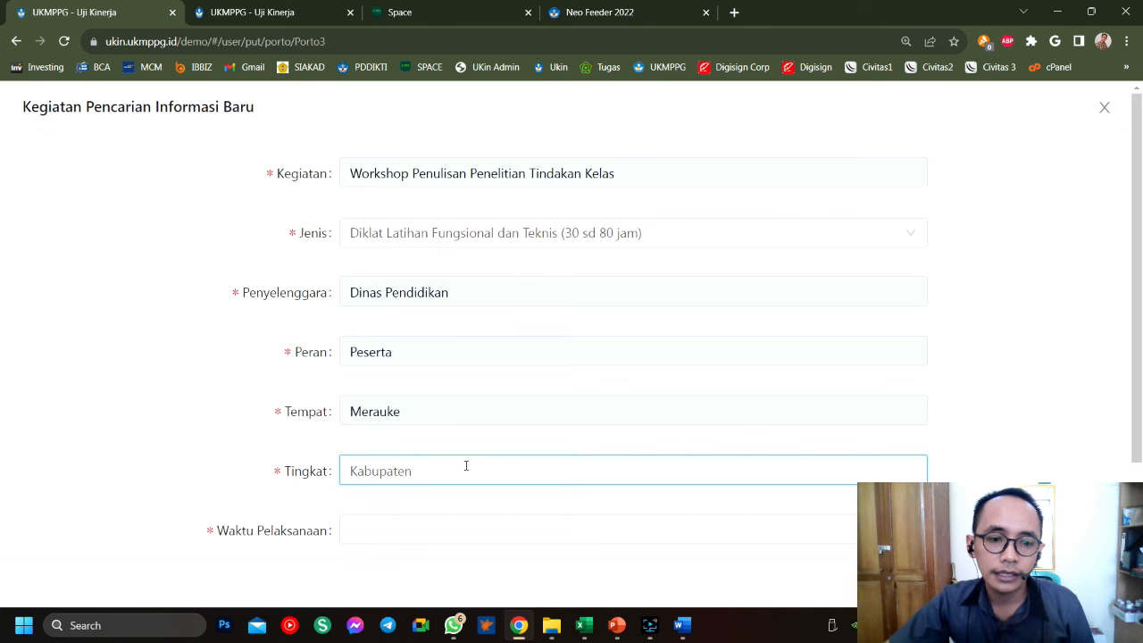
pyautogui.click(997, 393)
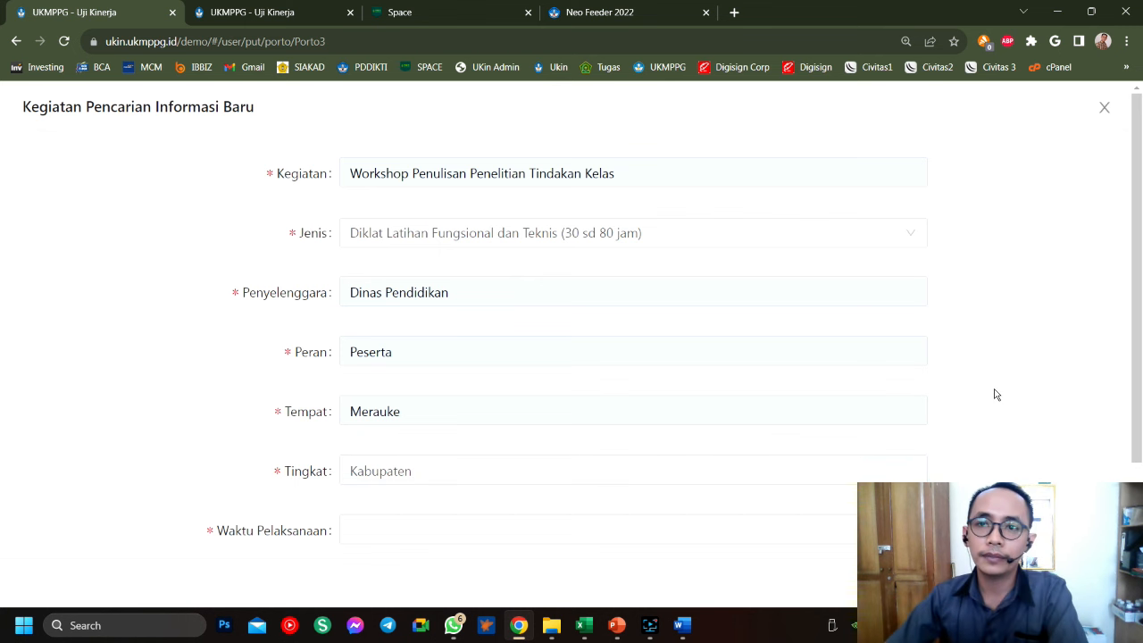
pyautogui.click(401, 465)
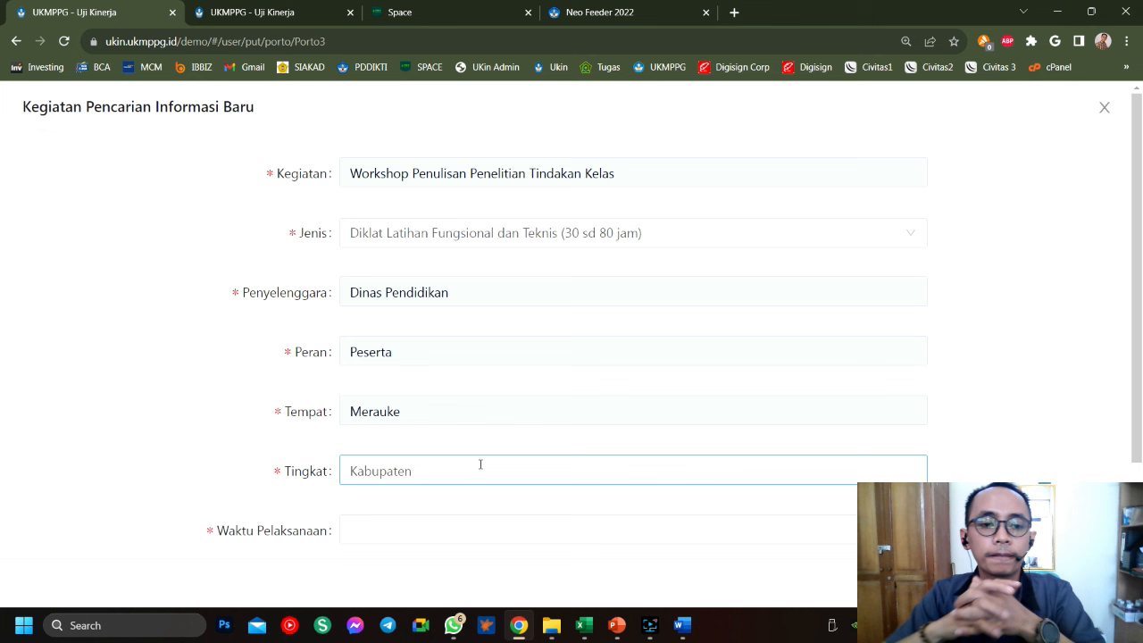
pyautogui.click(399, 528)
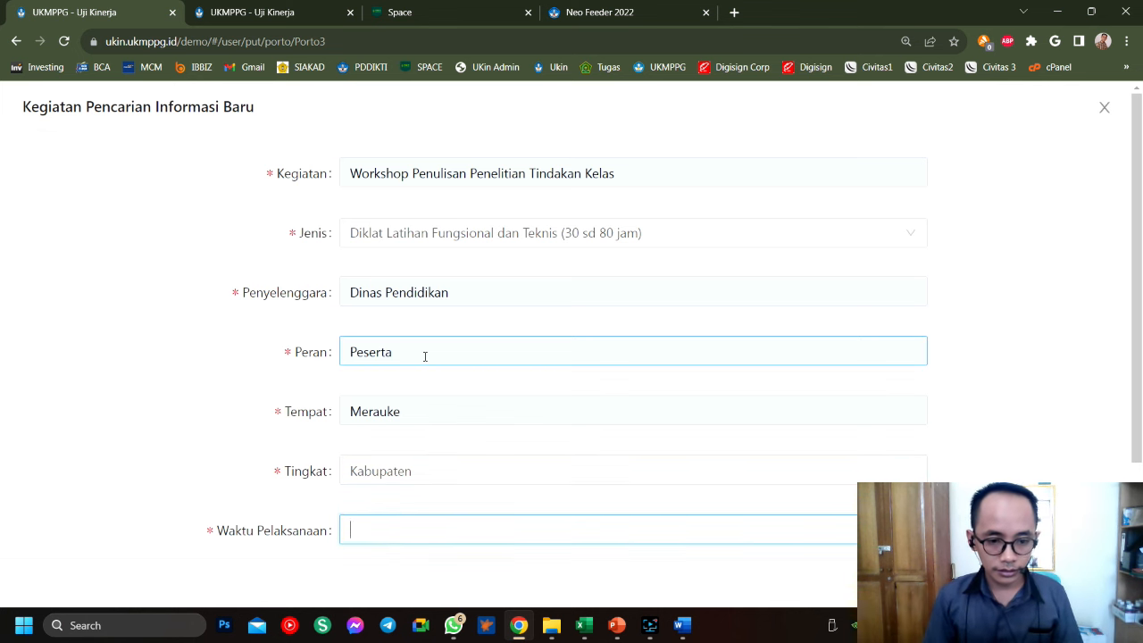
pyautogui.write('20-24 M')
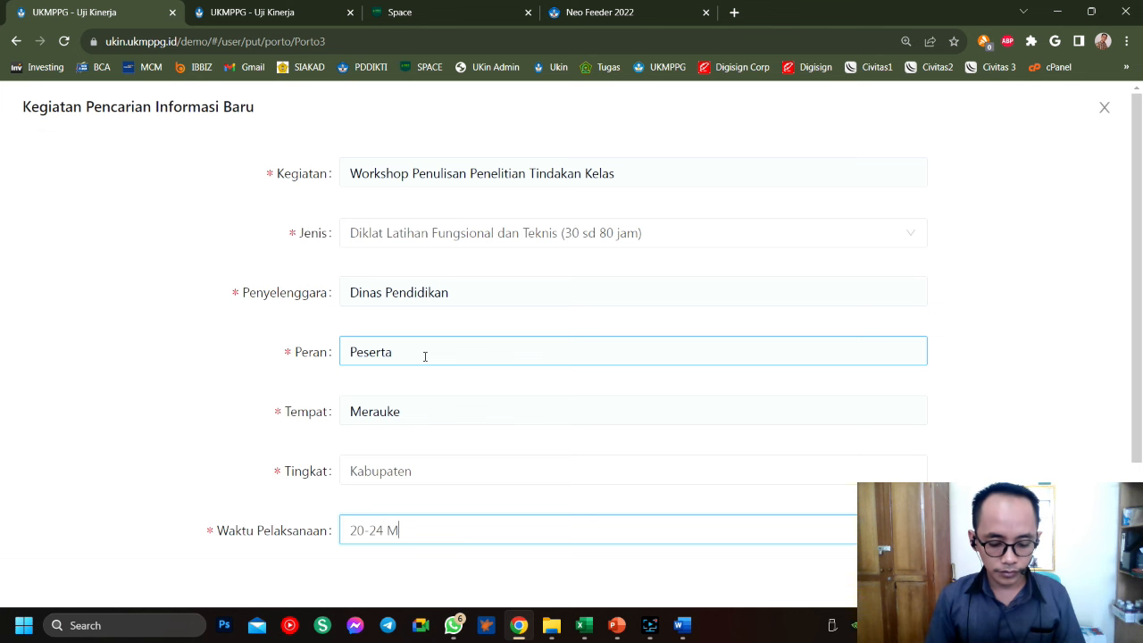
pyautogui.write('ei 2023')
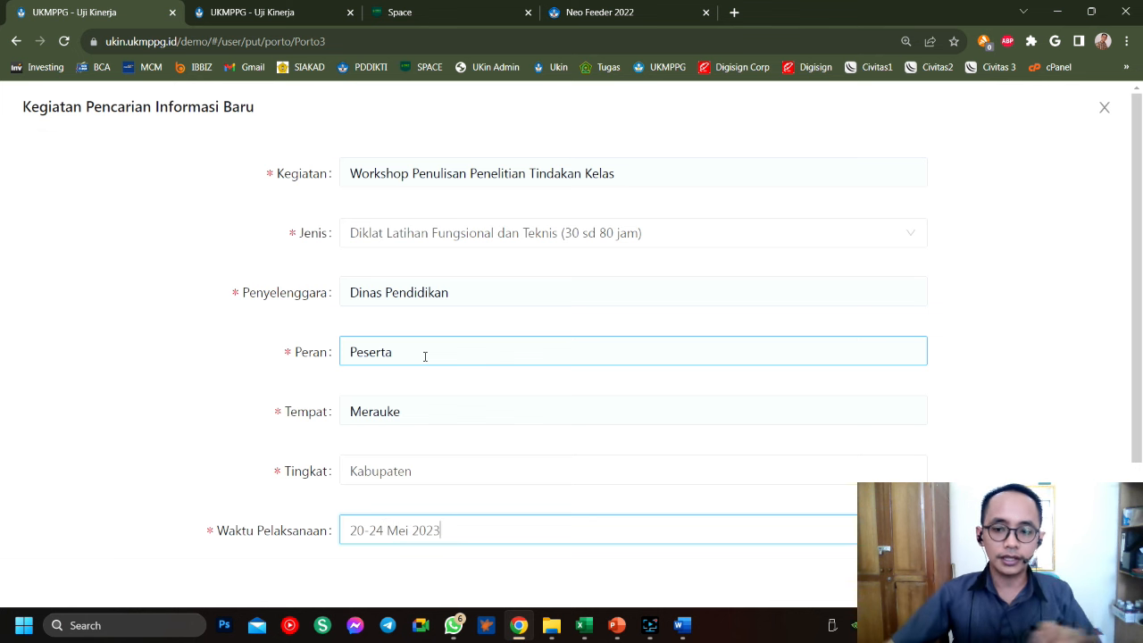
# Set Jenis Berkas to Dokumen File, upload a document file, and save the workshop entry
pyautogui.scroll(-2, 393, 447)
pyautogui.click(396, 492)
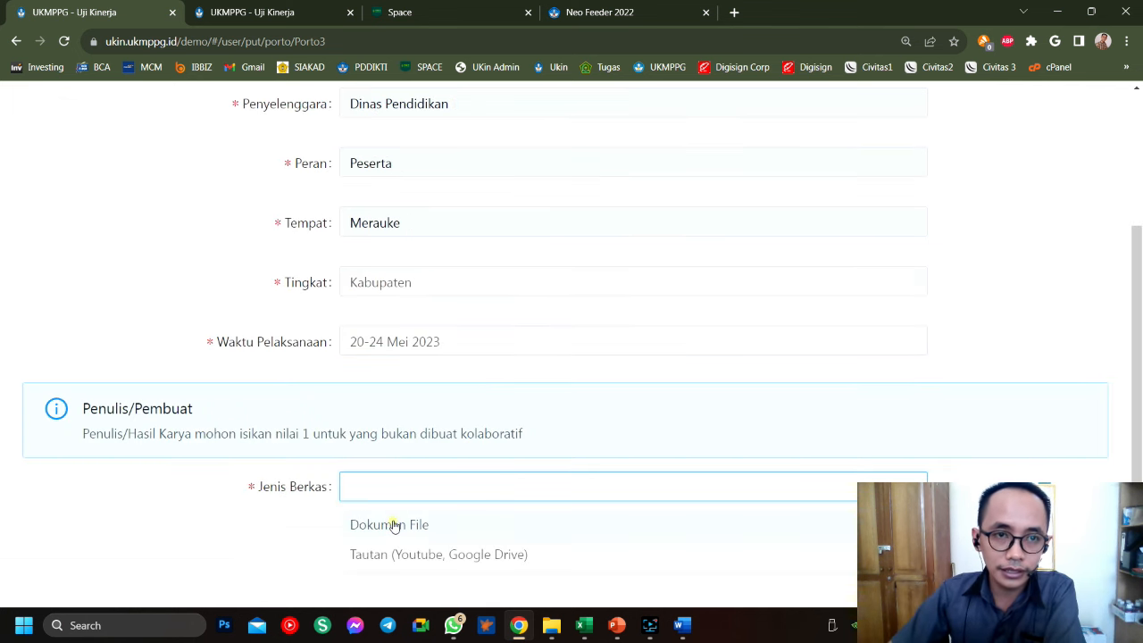
pyautogui.click(393, 526)
pyautogui.scroll(-2, 400, 518)
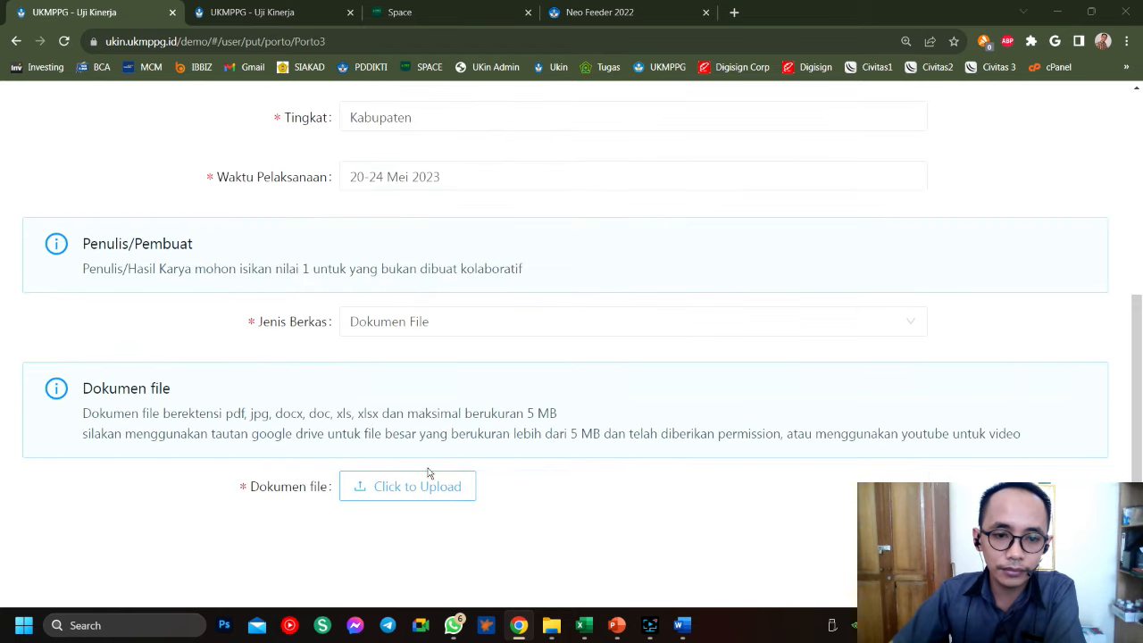
pyautogui.click(428, 475)
pyautogui.doubleClick(653, 316)
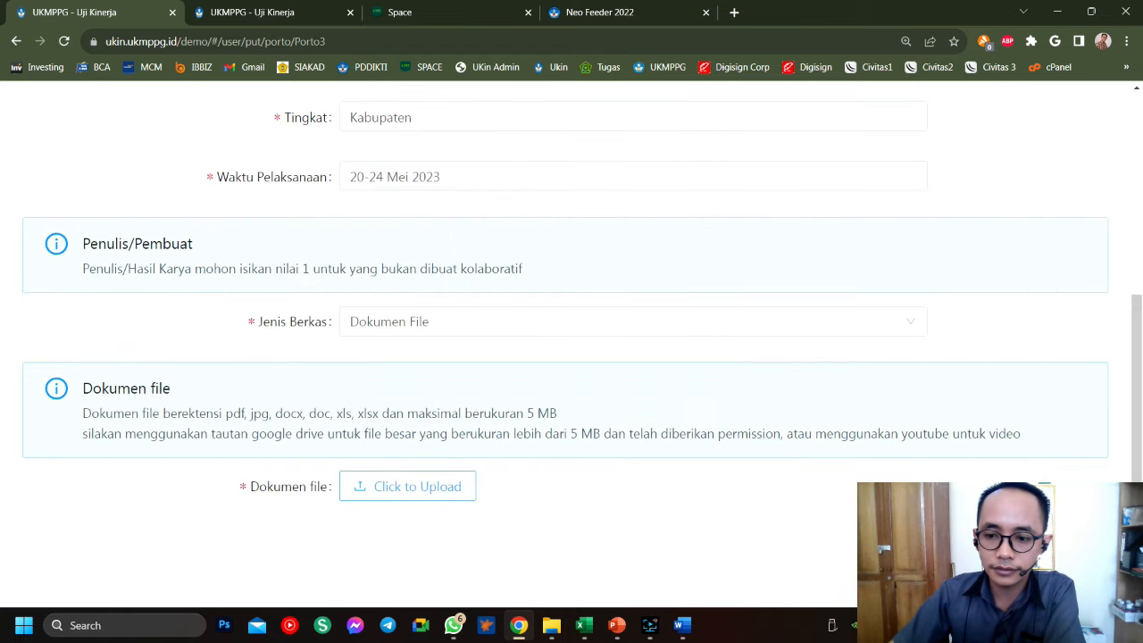
pyautogui.click(1023, 584)
pyautogui.scroll(-3, 750, 473)
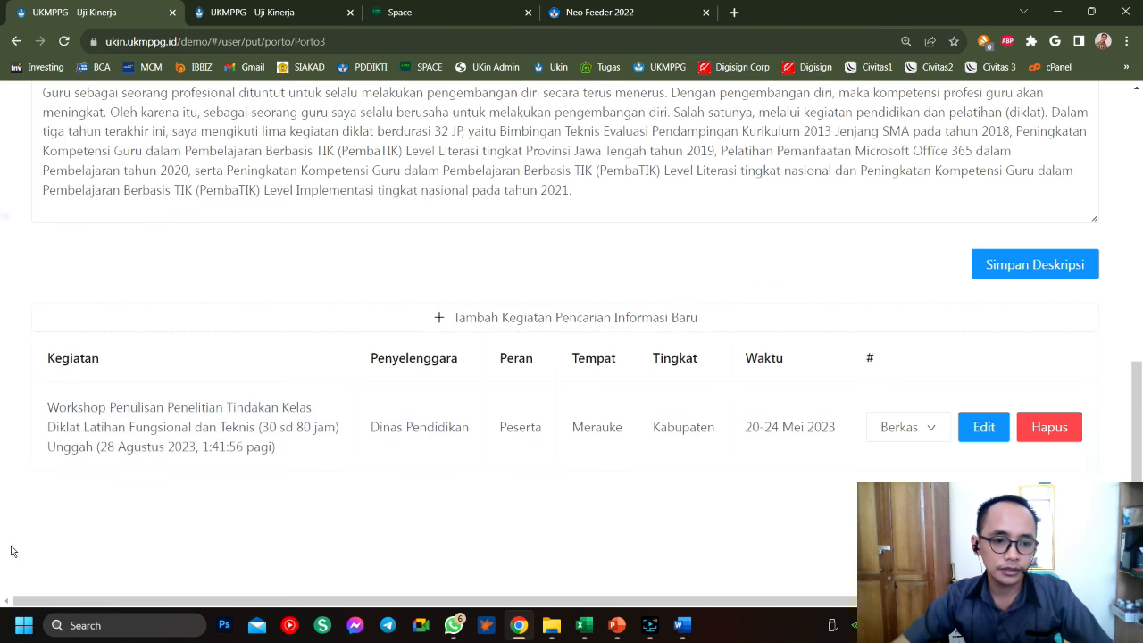
# Return to the portfolio overview and open the Kegiatan yang menghasilkan Inovasi component
pyautogui.scroll(5, 766, 402)
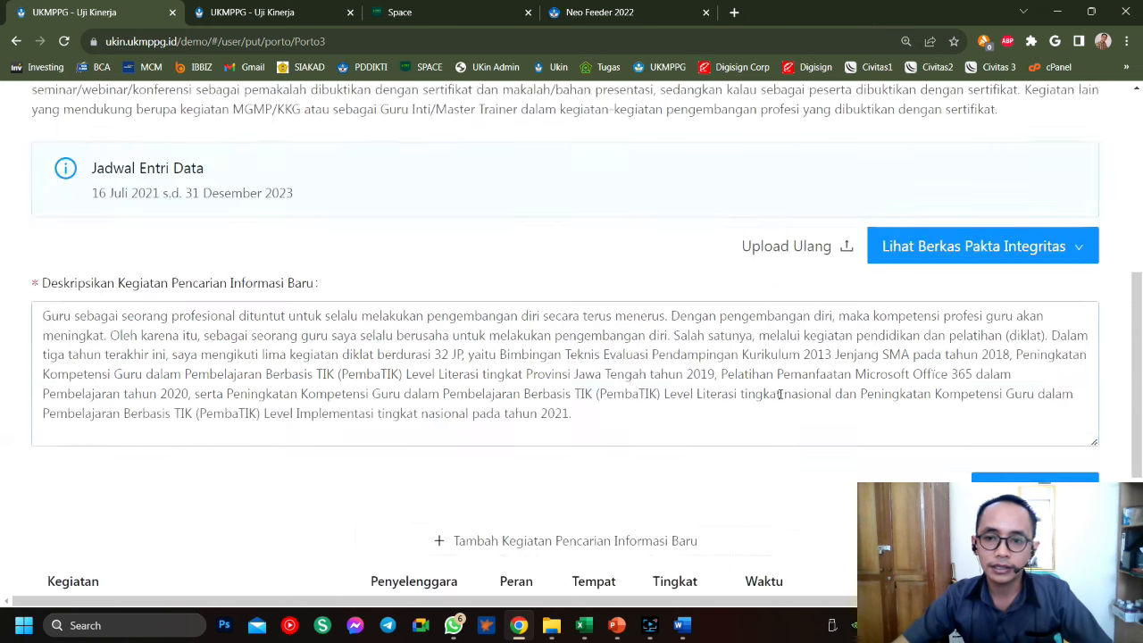
pyautogui.scroll(3, 985, 184)
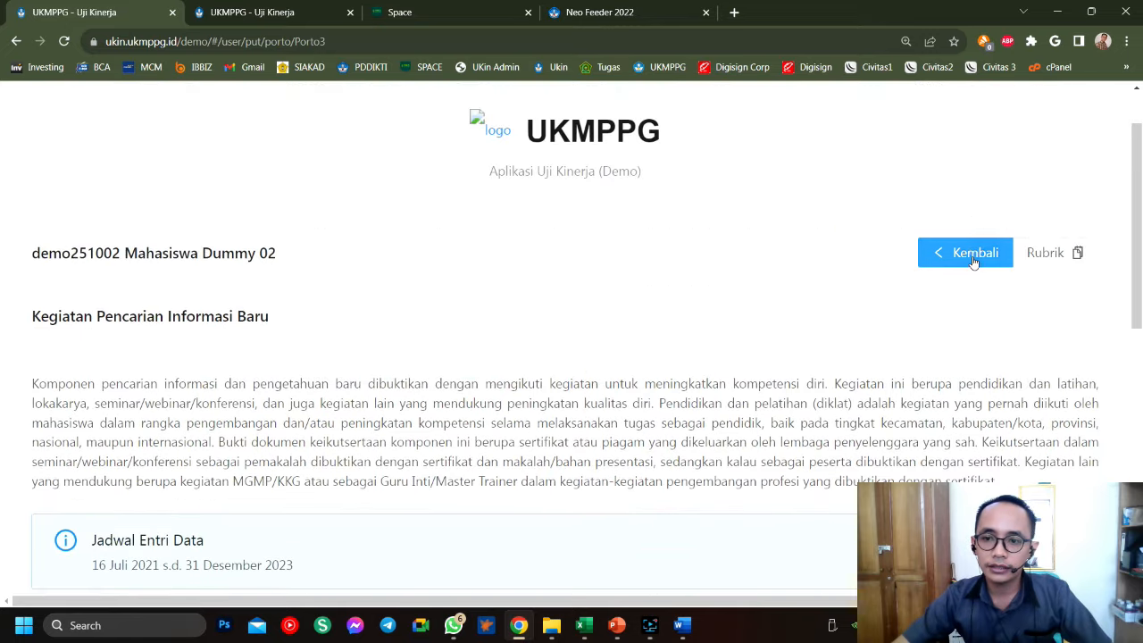
pyautogui.click(968, 252)
pyautogui.scroll(-3, 357, 393)
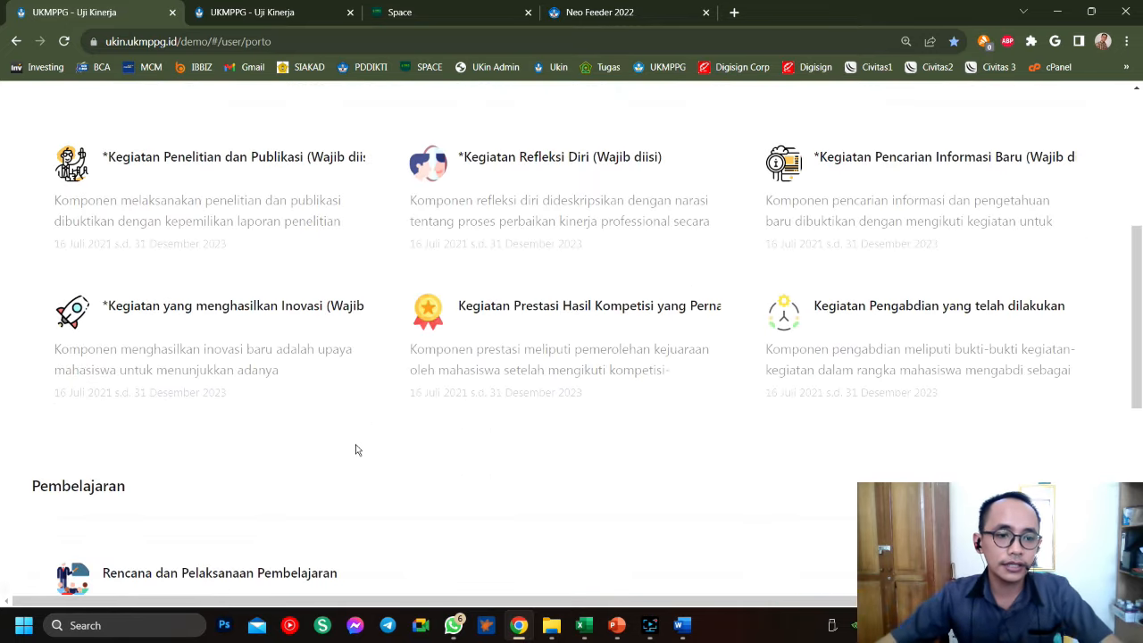
pyautogui.click(290, 370)
# Review the innovation activity description and the product table in the Word document for Tabel 4
pyautogui.hotkey('alt', 'Tab')
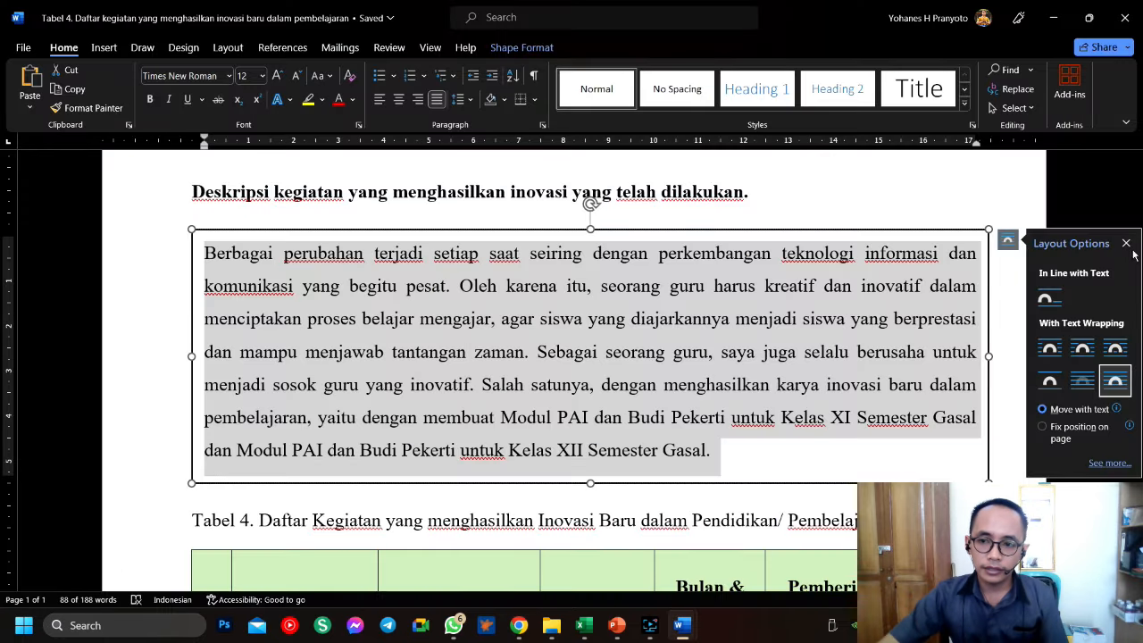
pyautogui.click(1128, 245)
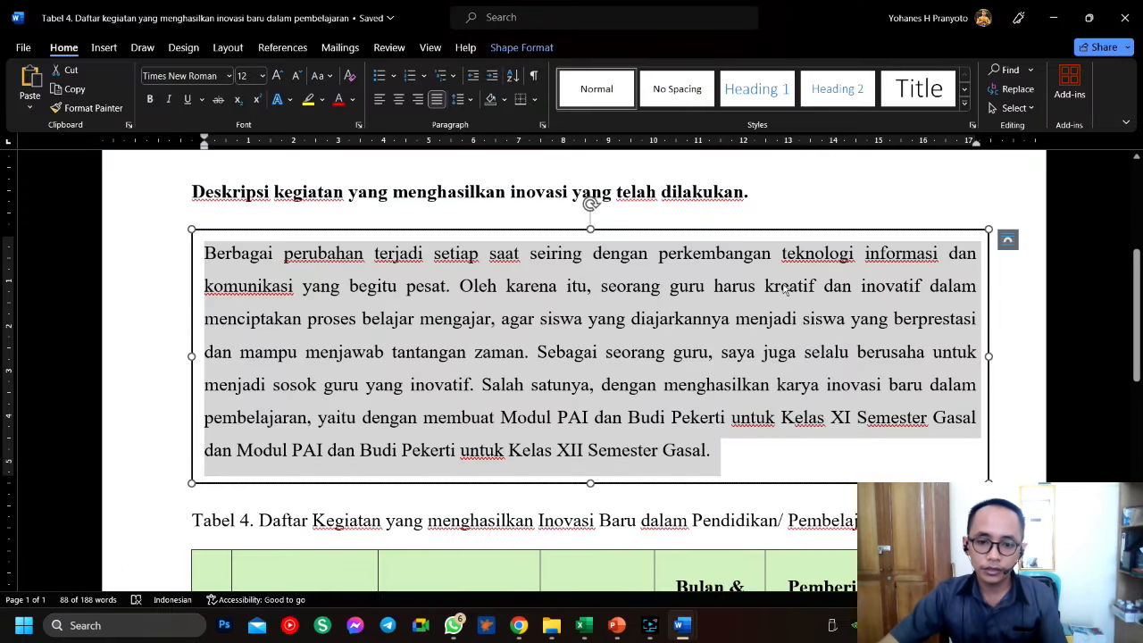
pyautogui.scroll(-3, 785, 290)
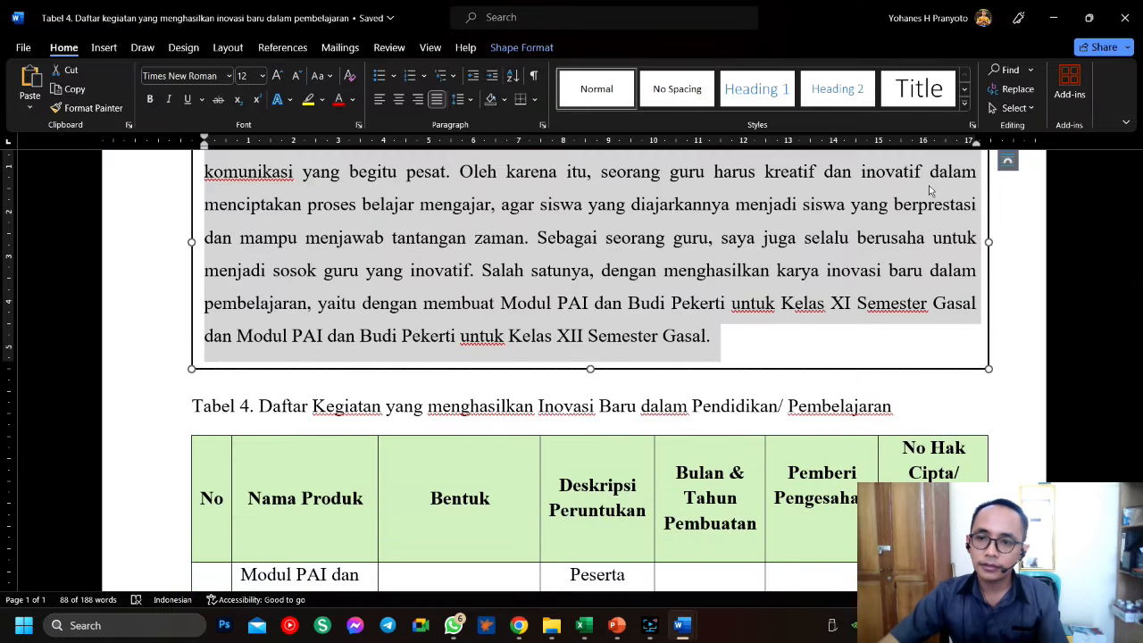
pyautogui.scroll(-5, 929, 185)
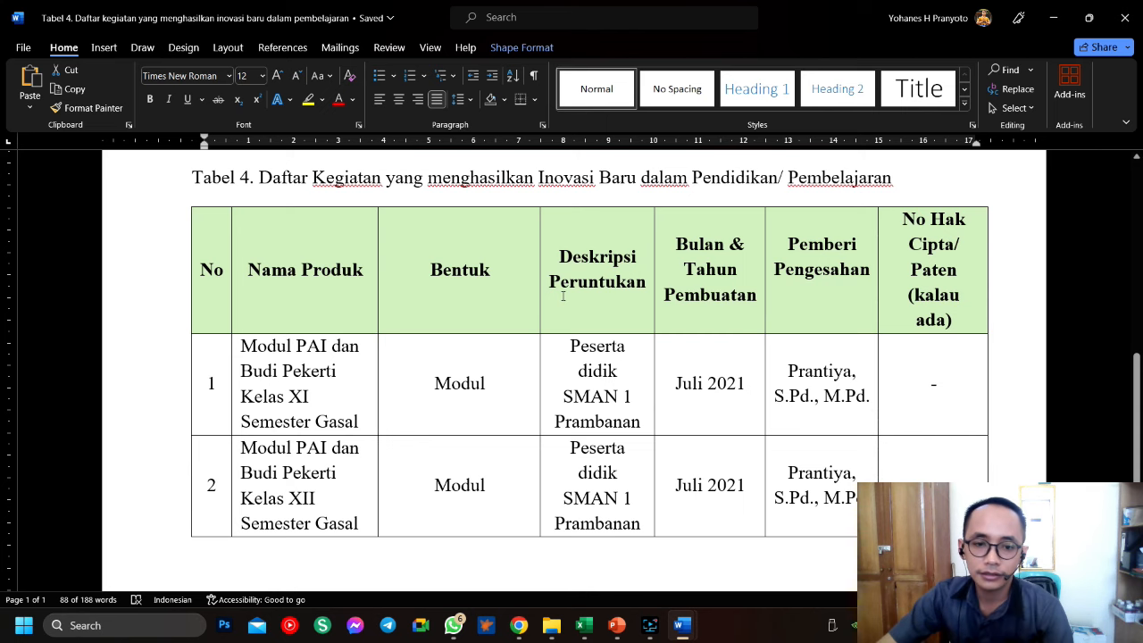
pyautogui.scroll(-5, 562, 296)
pyautogui.scroll(7, 539, 319)
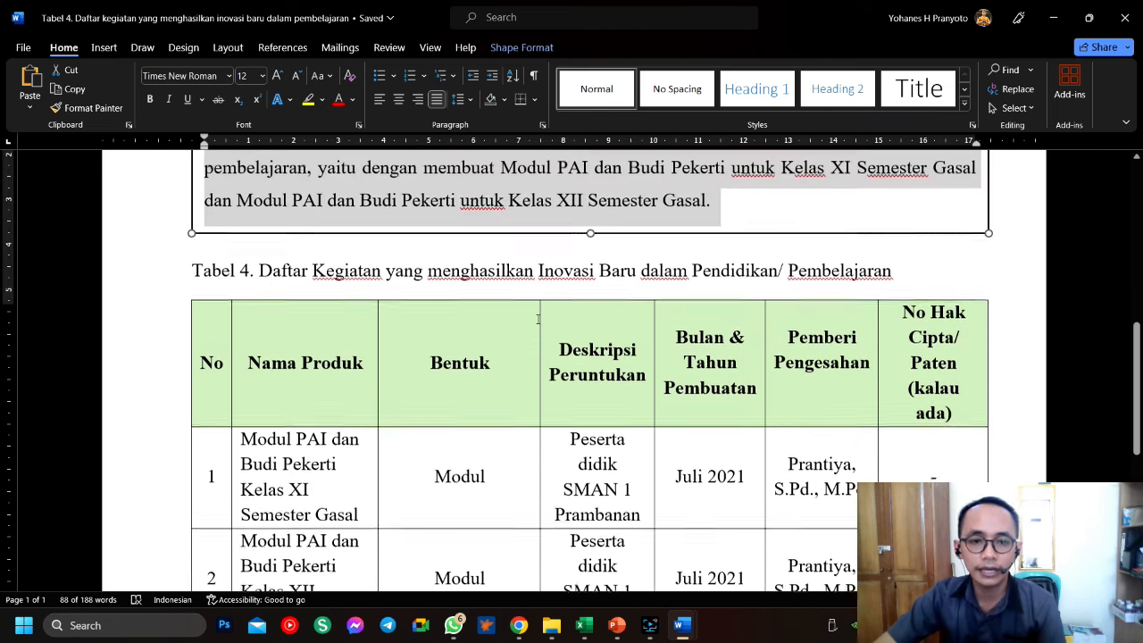
pyautogui.scroll(2, 539, 319)
pyautogui.scroll(4, 532, 319)
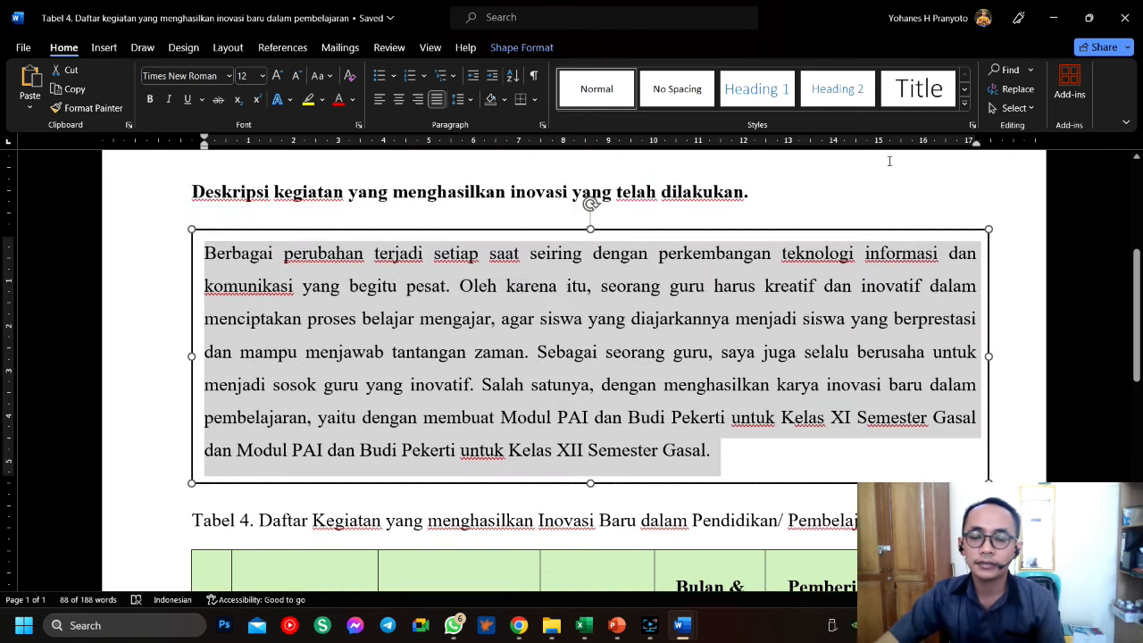
# Back in Chrome, paste the copied Word description into Deskripsikan Kegiatan yang menghasilkan Inovasi and save it
pyautogui.click(1056, 10)
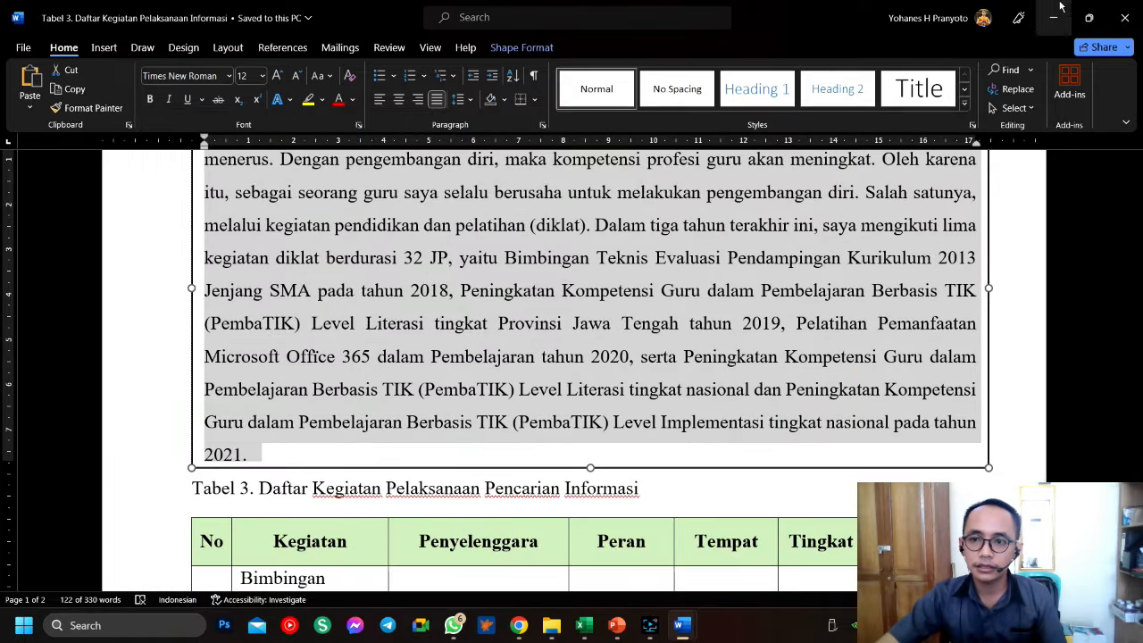
pyautogui.click(1056, 12)
pyautogui.click(518, 625)
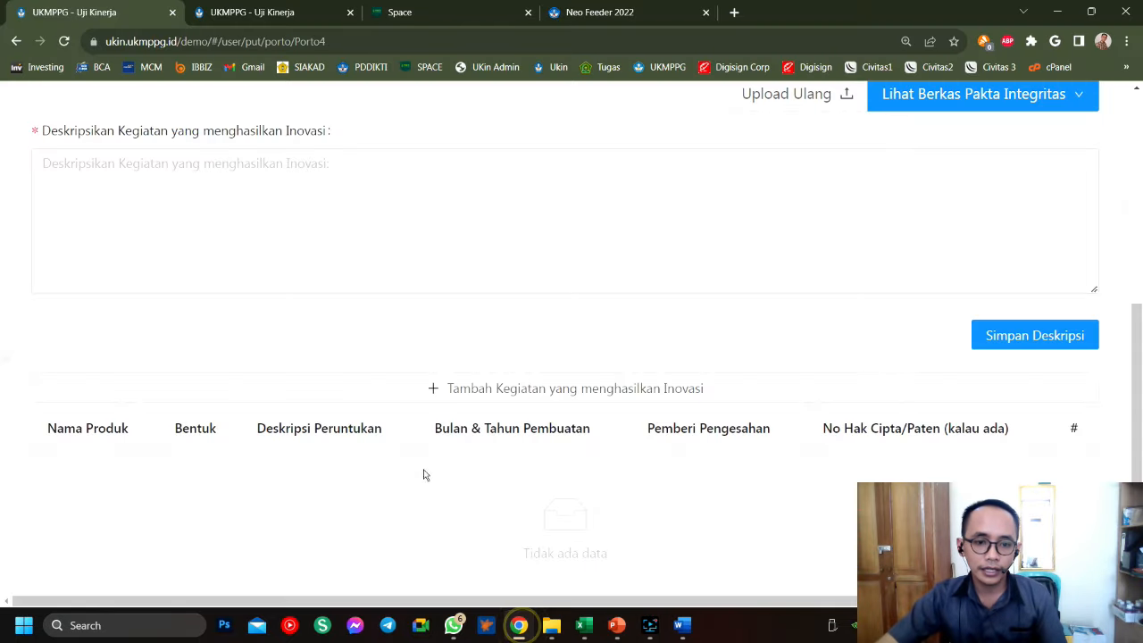
pyautogui.click(380, 184)
pyautogui.write('Berbagai perubahan terjadi setiap saat seiring dengan perkembangan teknologi informasi dan komunikasi yang begitu pesat. Oleh karena itu, seorang guru harus kreatif dan inovatif dalam menciptakan proses belajar mengajar, agar siswa yang diajarkannya menjadi siswa yang berprestasi dan mampu menjawab tantangan zaman. Sebagai seorang guru, saya juga selalu berusaha untuk menjadi sosok guru yang inovatif. Salah satunya, dengan menghasilkan karya inovasi baru dalam pembelajaran, yaitu dengan membuat Modul PAI dan Budi Pekerti untuk Kelas XI Semester Gasal dan Modul PAI dan Budi Pekerti untuk Kelas XII Semester Gasal.')
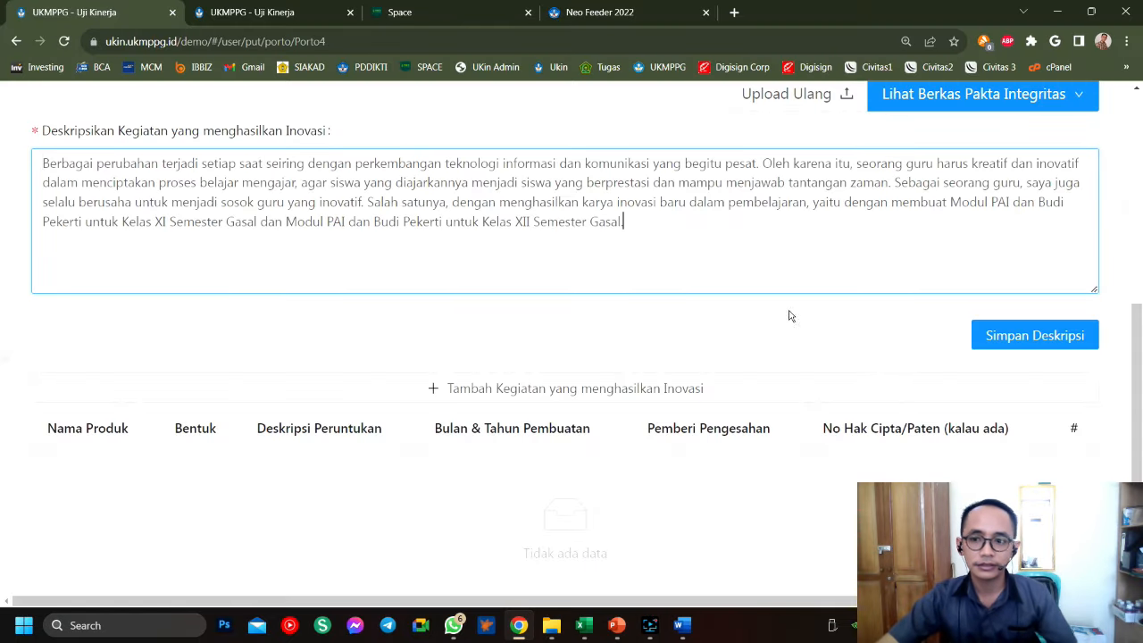
pyautogui.click(1058, 332)
# Add an innovation activity entry with Kegiatan "Modul PAI dan Budi Pekerti Kelas XI Semester Gasal", copied from row 1 of the Word table
pyautogui.scroll(-3, 475, 251)
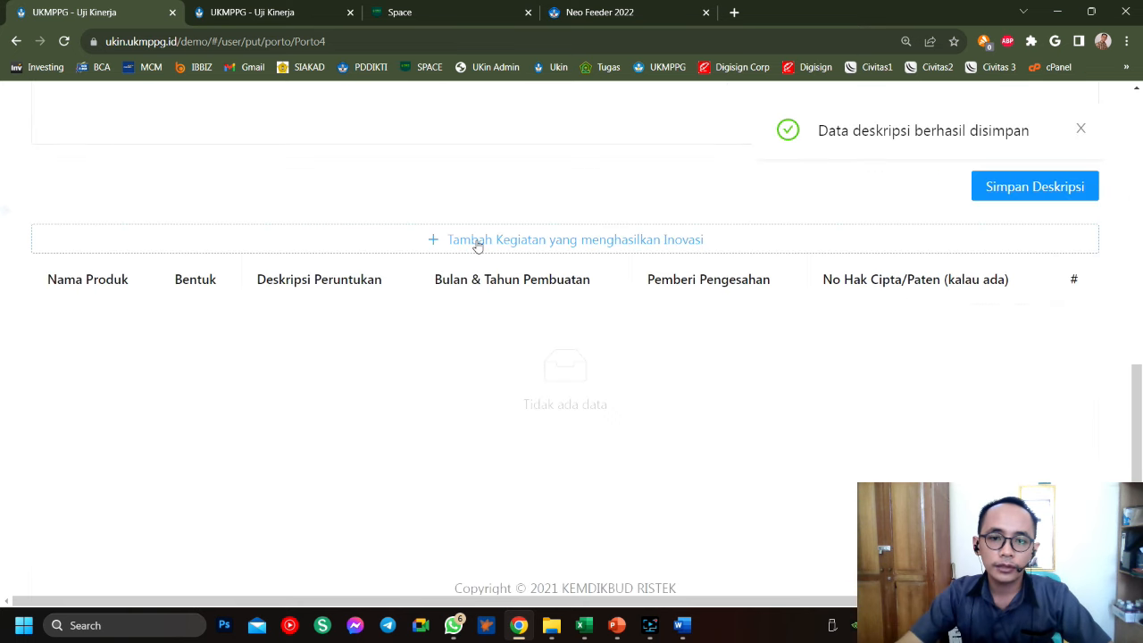
pyautogui.click(477, 242)
pyautogui.click(378, 172)
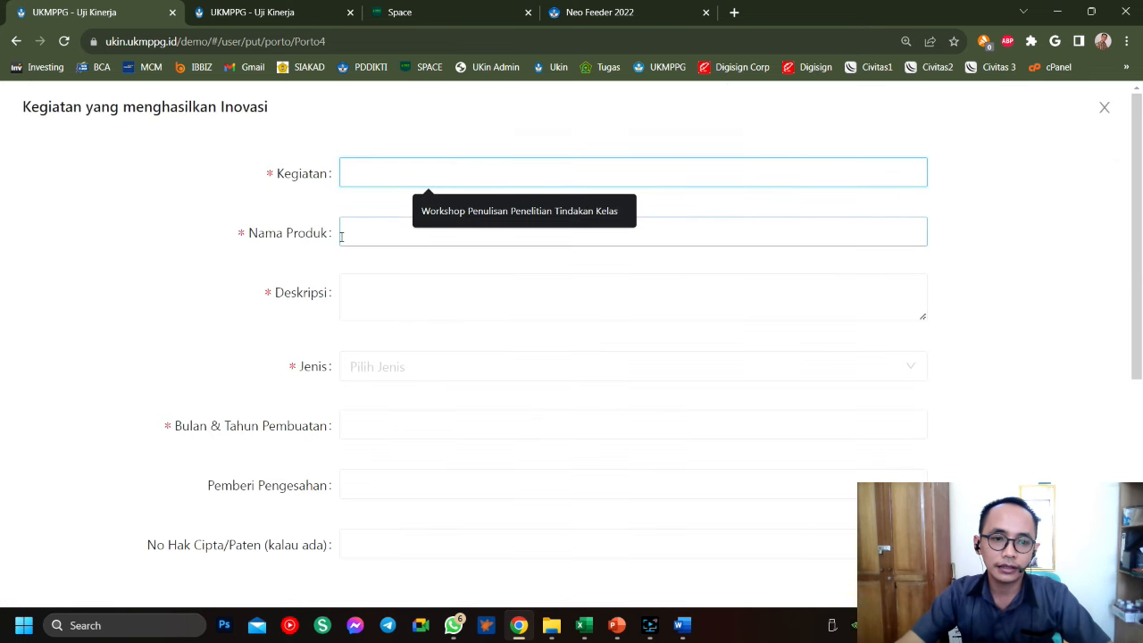
pyautogui.moveTo(682, 625)
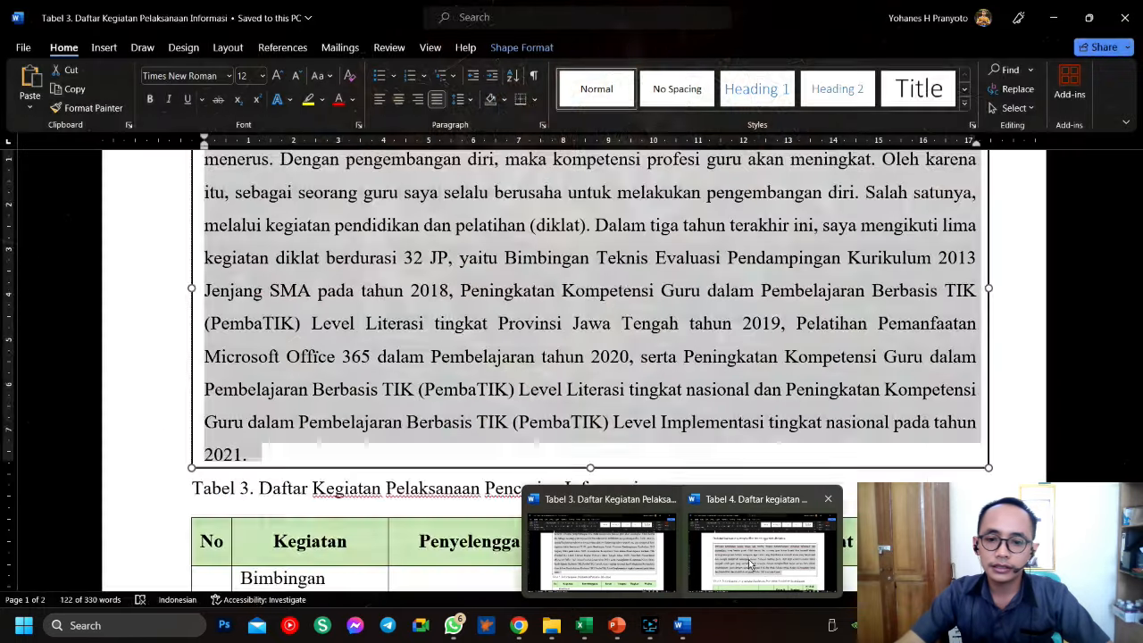
pyautogui.click(748, 559)
pyautogui.scroll(-5, 590, 357)
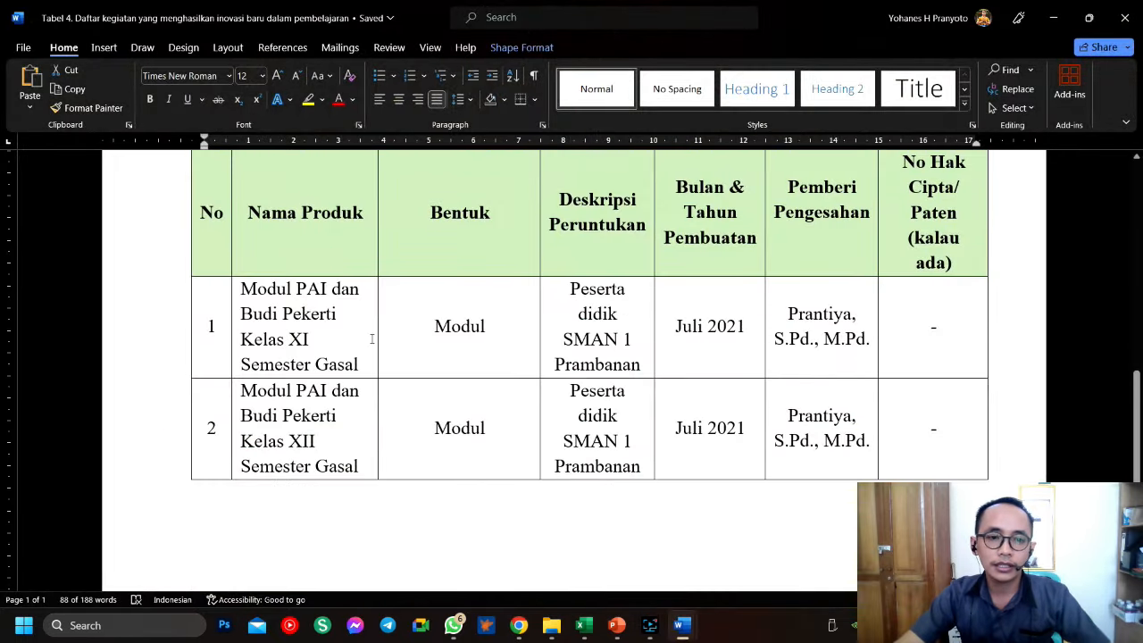
pyautogui.moveTo(239, 288); pyautogui.dragTo(365, 360)
pyautogui.hotkey('ctrl', 'c')
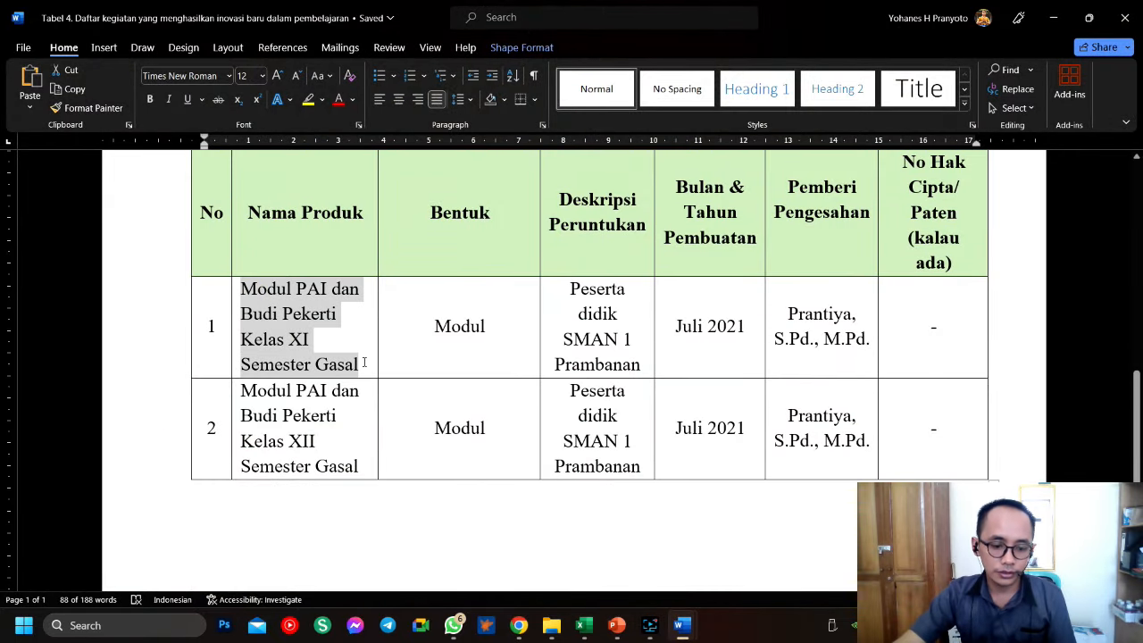
pyautogui.click(519, 625)
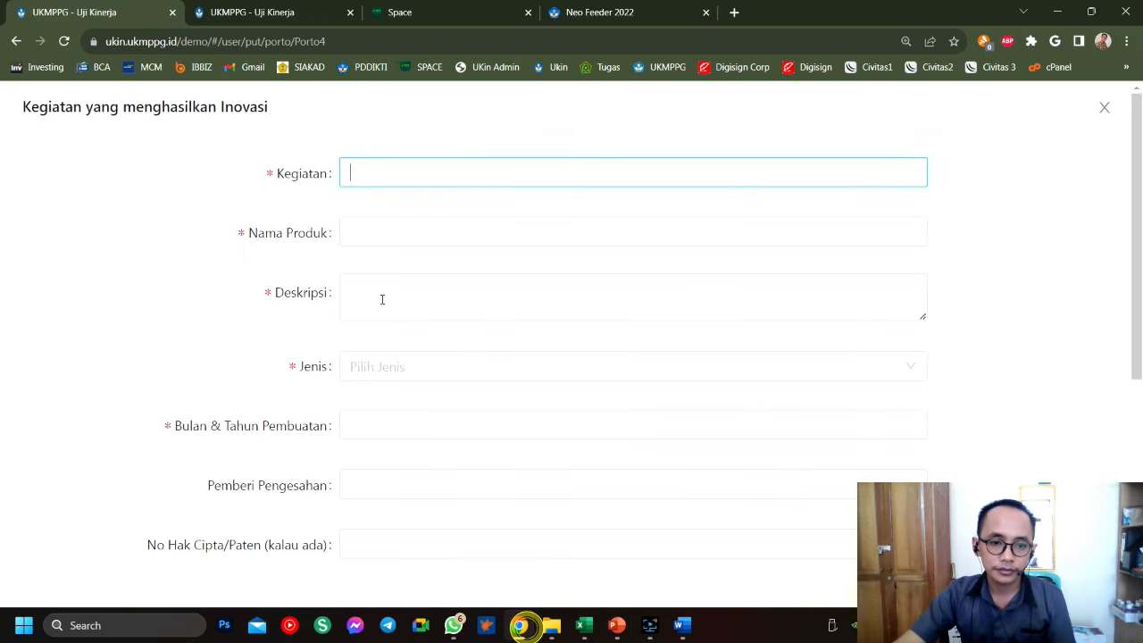
pyautogui.hotkey('ctrl', 'v')
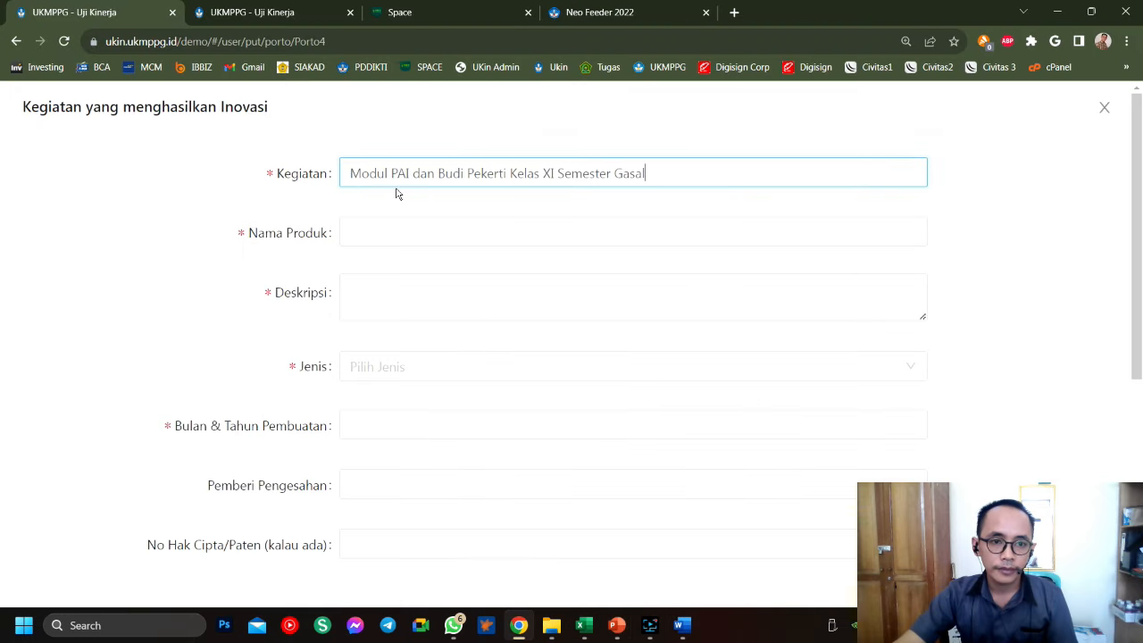
# Fill Nama Produk with "Modul", copied from the Bentuk cell in row 1 of the Word table
pyautogui.click(422, 232)
pyautogui.moveTo(682, 625)
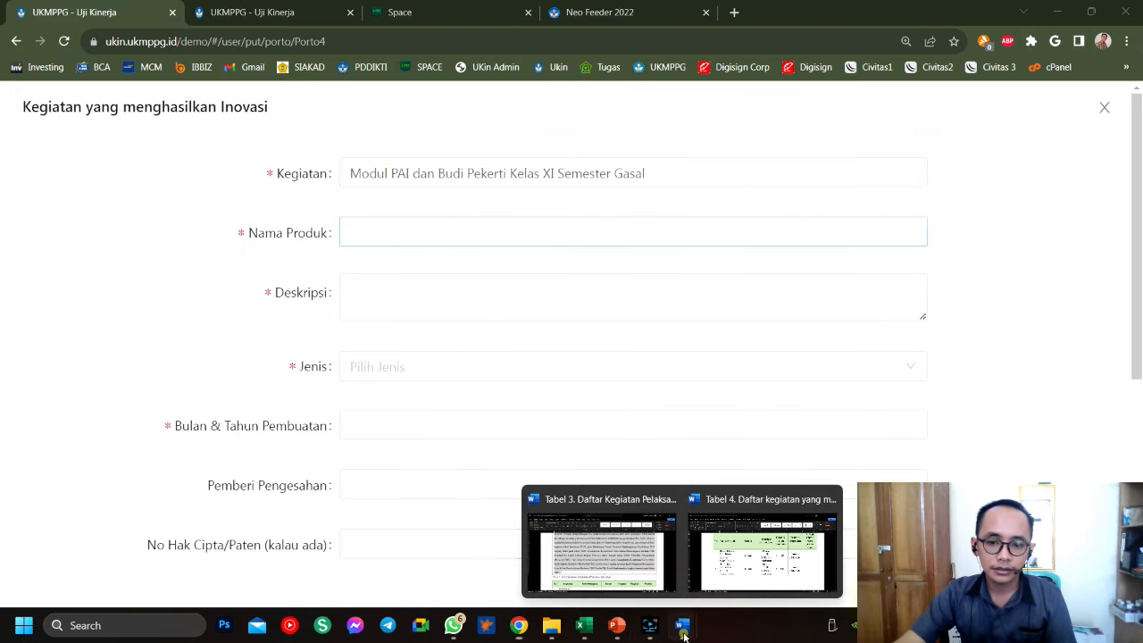
pyautogui.click(727, 591)
pyautogui.doubleClick(487, 325)
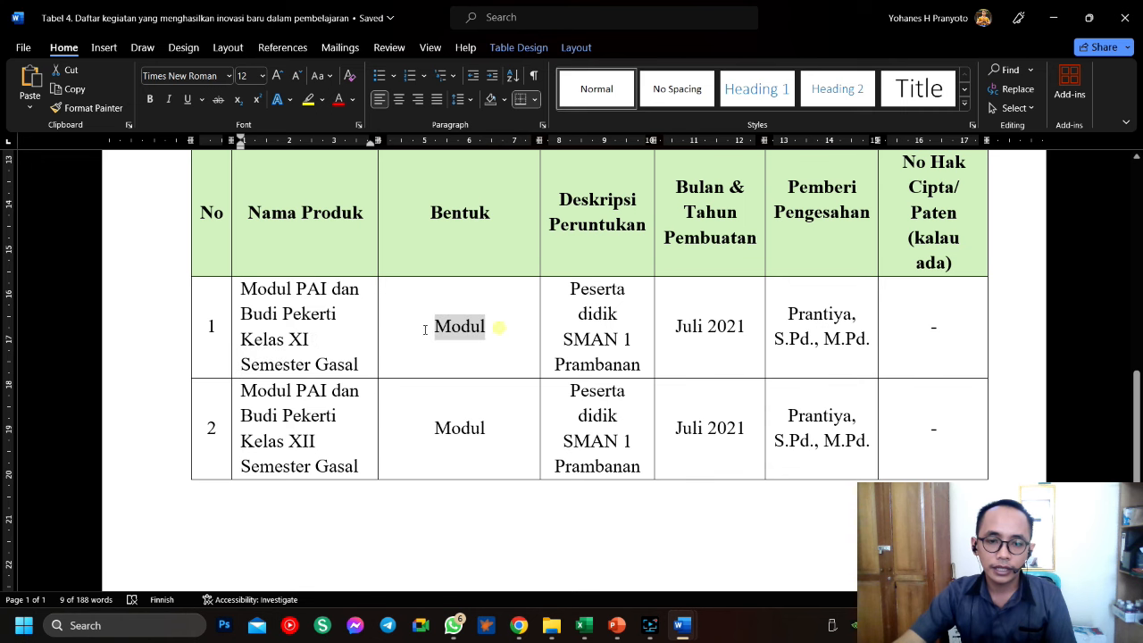
pyautogui.click(1054, 16)
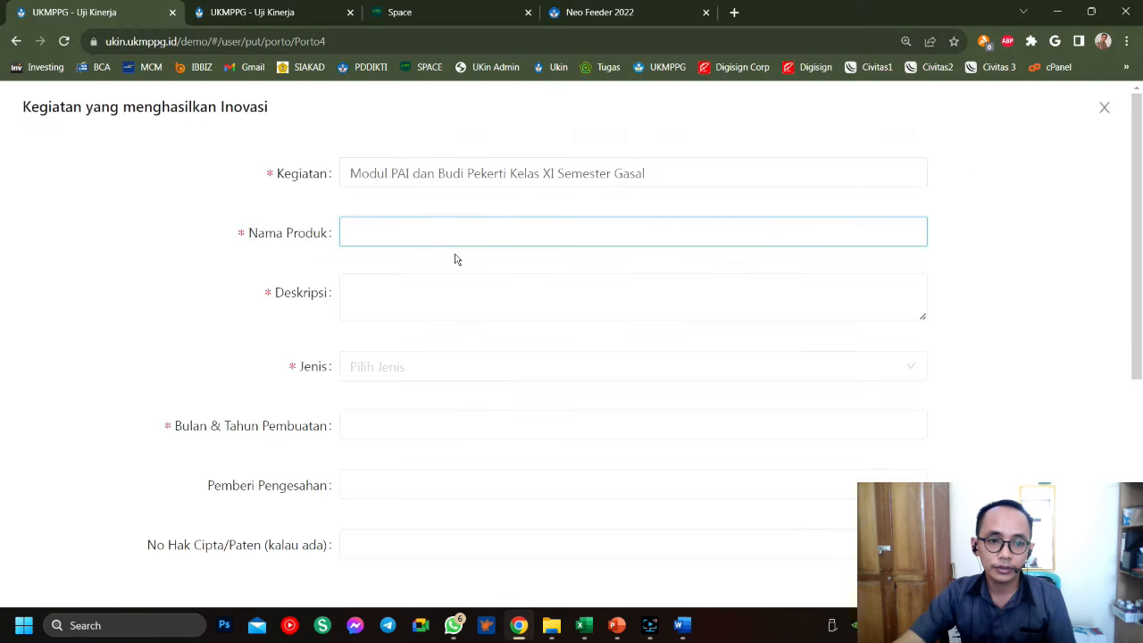
# Fill Deskripsi with "Peserta didik SMAN 1 Prambanan", copied from row 1 of the Word table
pyautogui.click(383, 295)
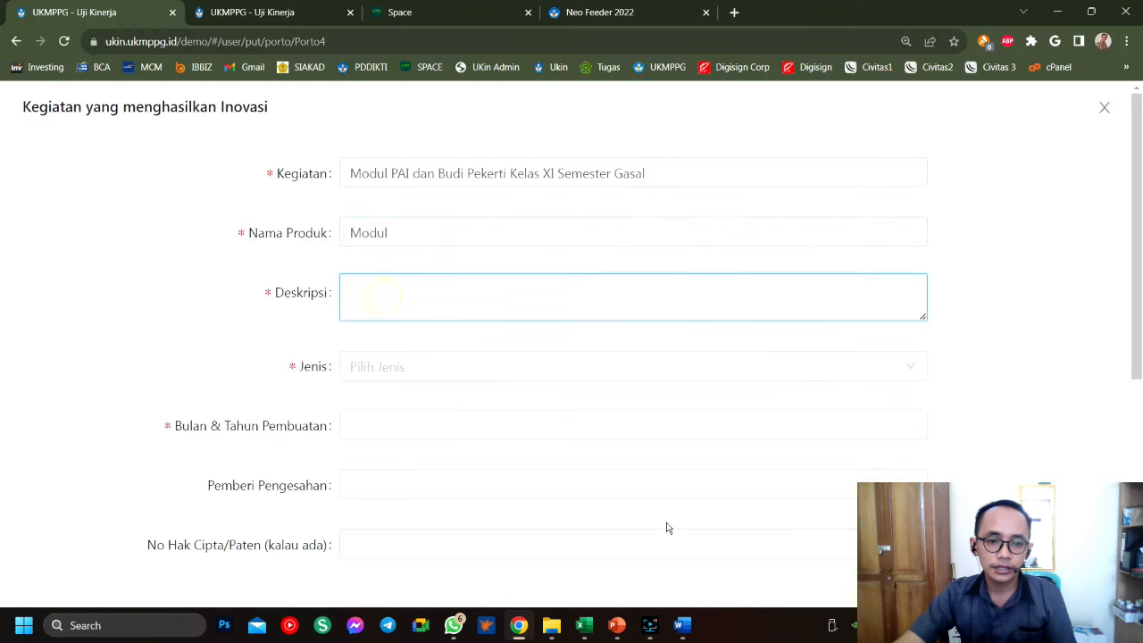
pyautogui.click(681, 625)
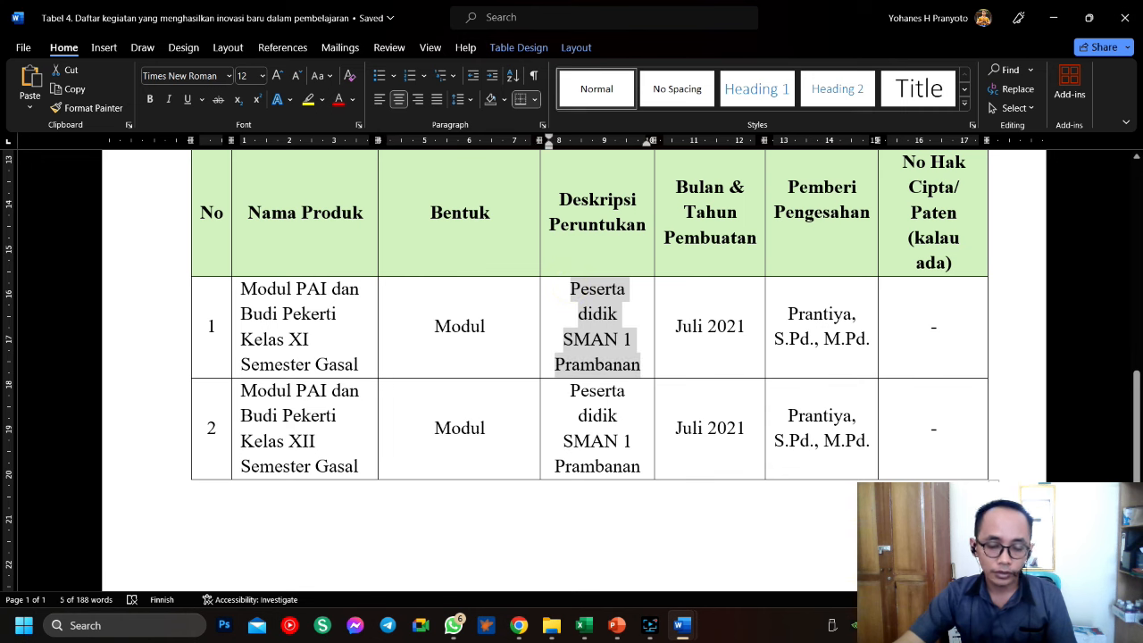
pyautogui.click(1054, 11)
pyautogui.write('Peserta didik SMAN 1 Prambanan')
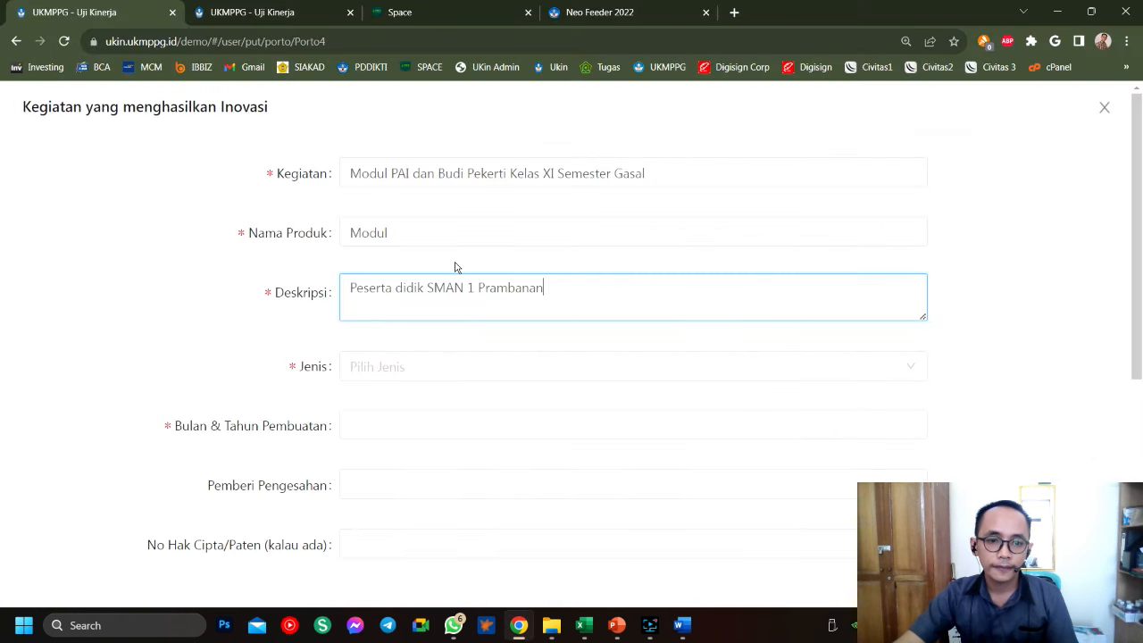
# Set Jenis to "Modul/LKPD minimal 1 semester yang digunakan sekolah" and Bulan & Tahun Pembuatan to "Juli 2021"
pyautogui.click(405, 376)
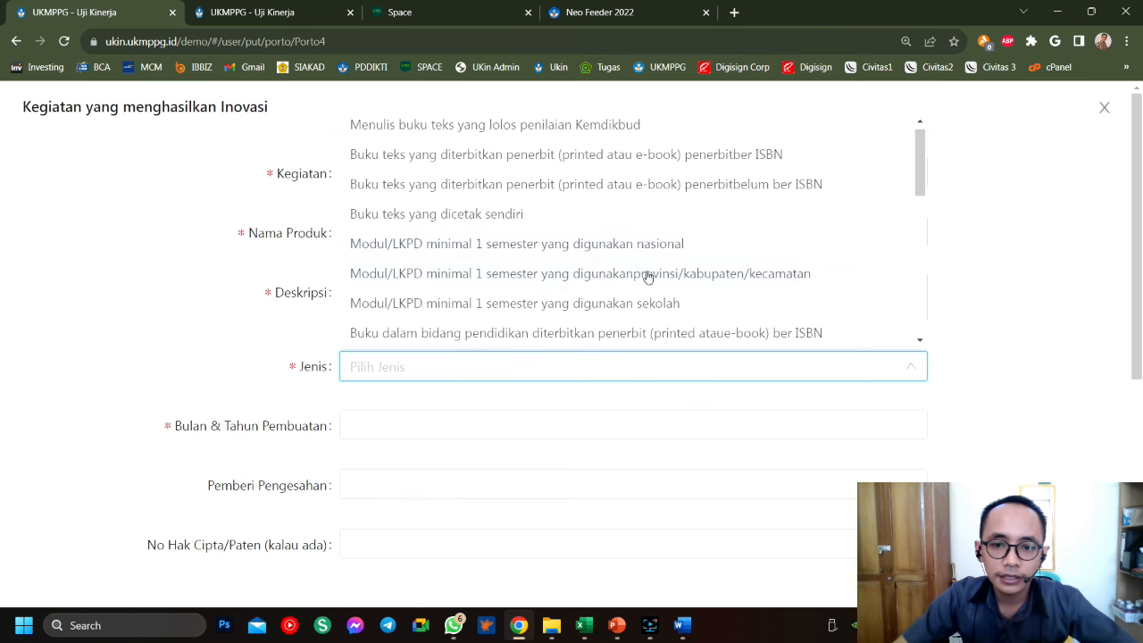
pyautogui.click(637, 304)
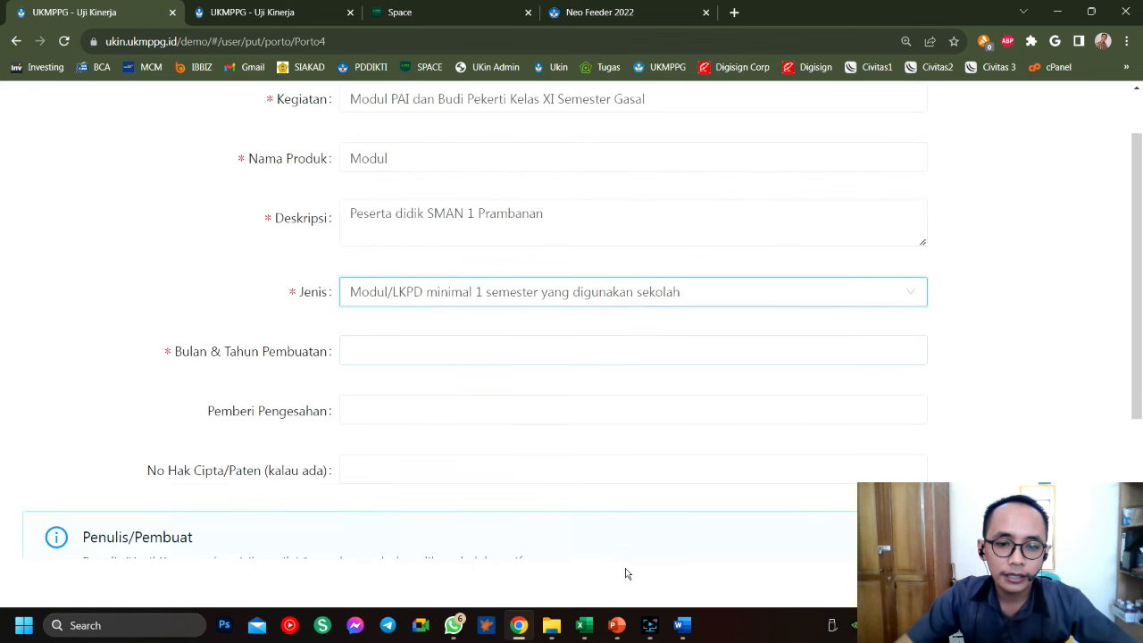
pyautogui.moveTo(682, 625)
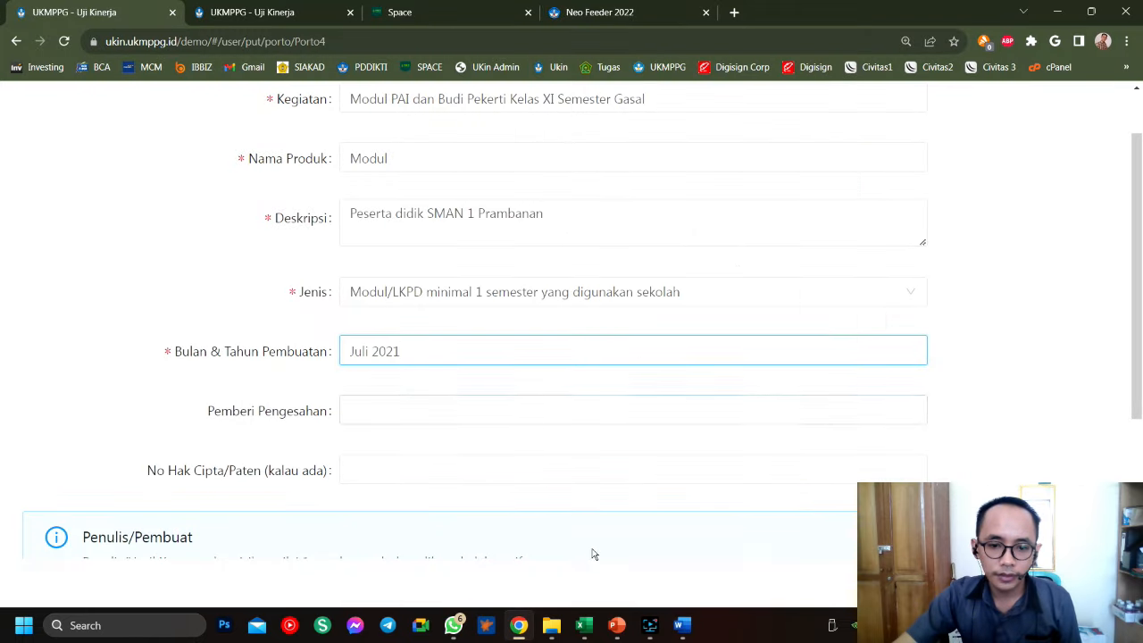
# Fill Pemberi Pengesahan with the approver's name copied from row 1 of the Word table, followed by "(Kepala Sekolah)"
pyautogui.click(765, 539)
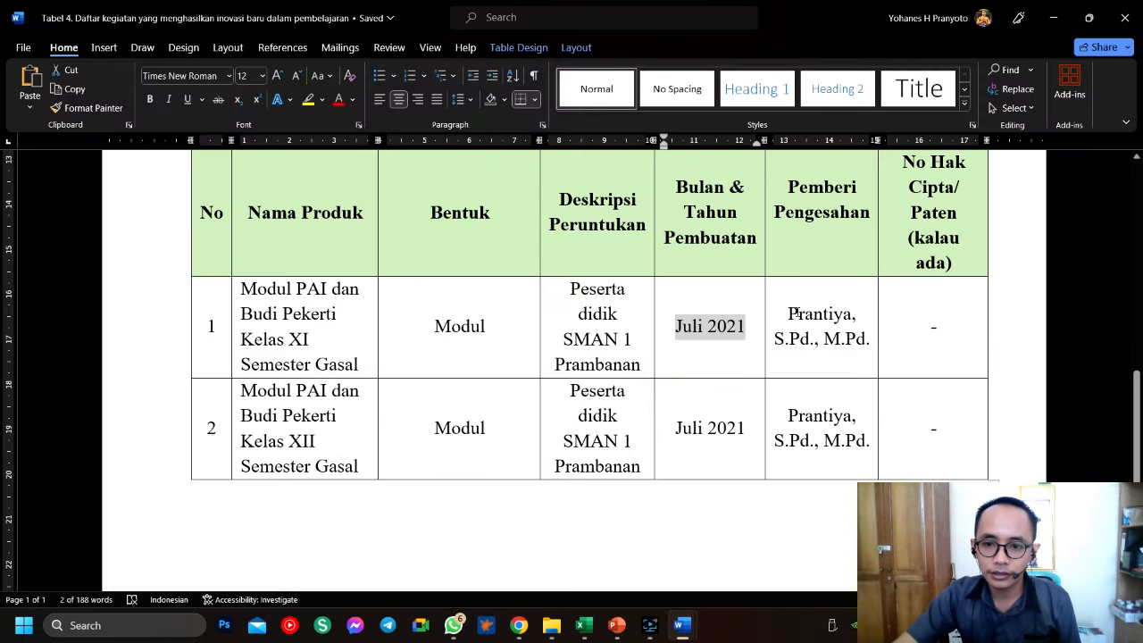
pyautogui.tripleClick(794, 314)
pyautogui.hotkey('ctrl', 'c')
pyautogui.hotkey('alt', 'Tab')
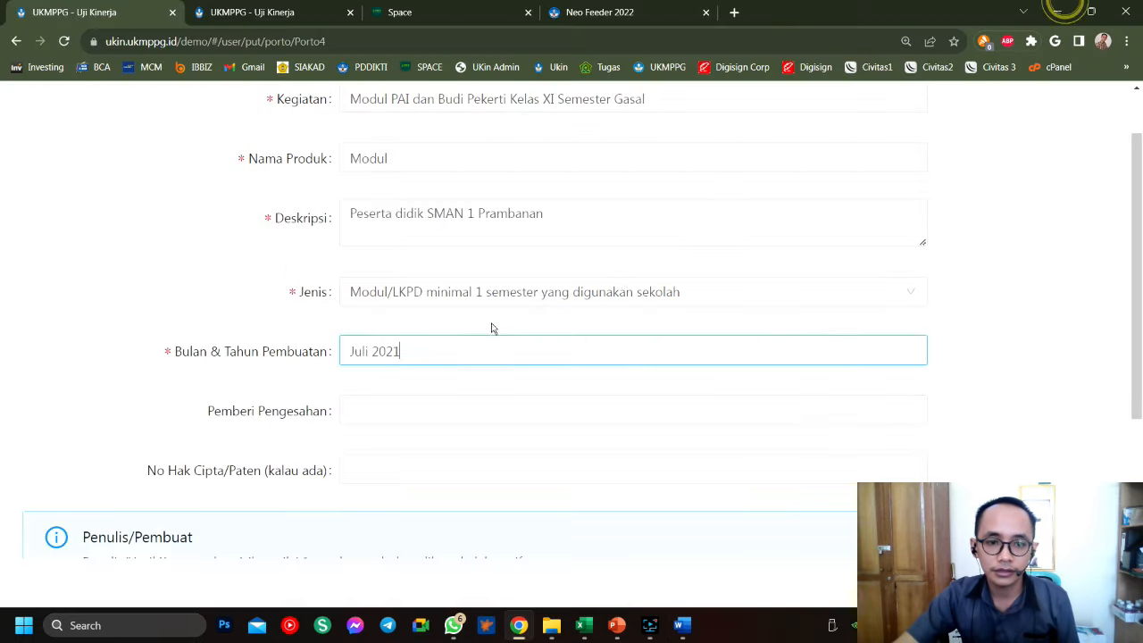
pyautogui.click(434, 413)
pyautogui.hotkey('ctrl', 'v')
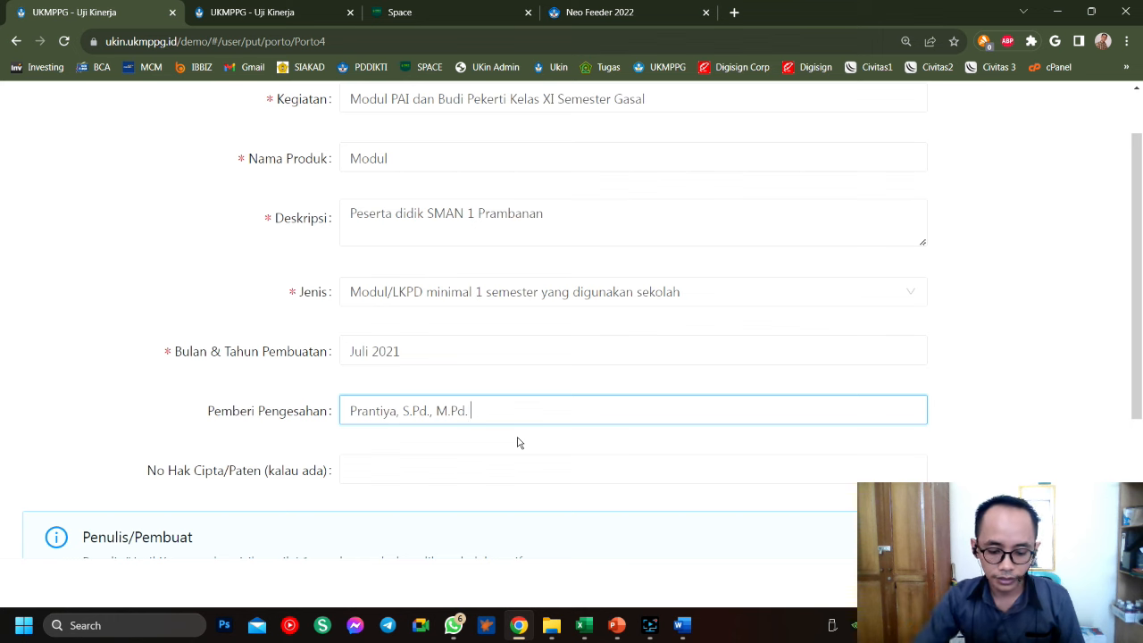
pyautogui.write('(Kepala')
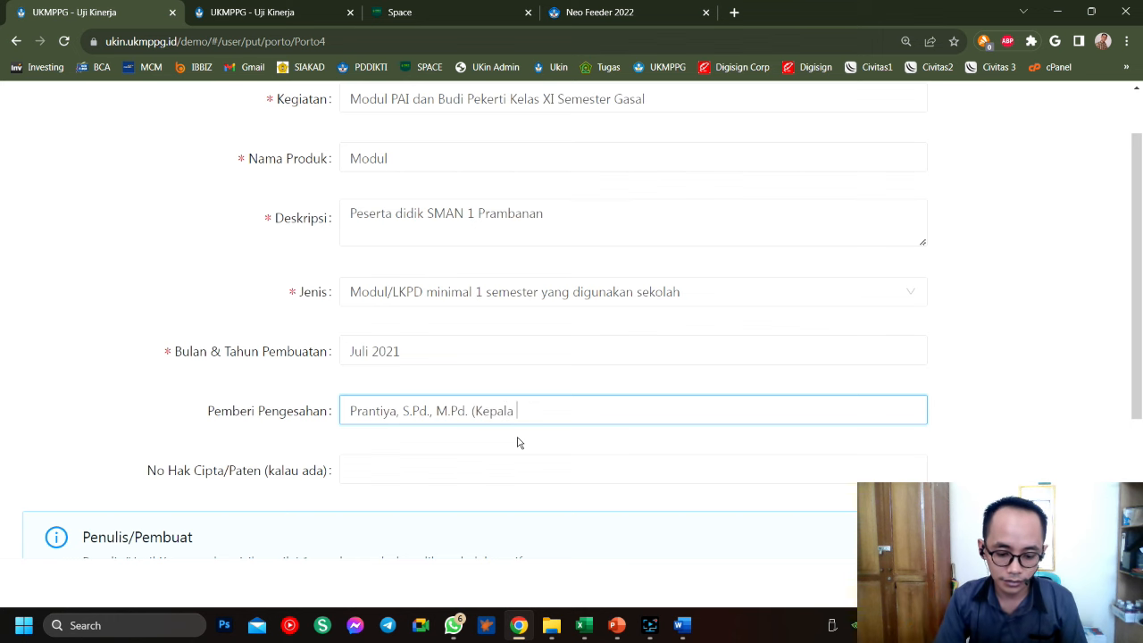
pyautogui.write(' Sekolah)')
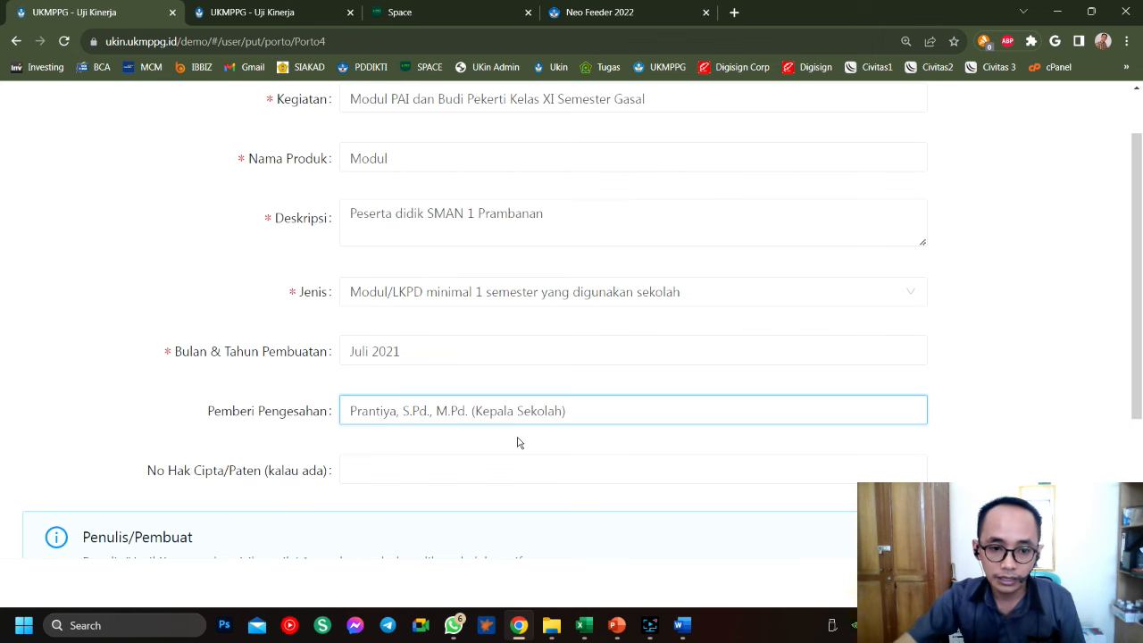
# Check the No Hak Cipta/Paten cell in row 1 of the Word table and enter "-" in the matching form field
pyautogui.moveTo(683, 625)
pyautogui.click(765, 546)
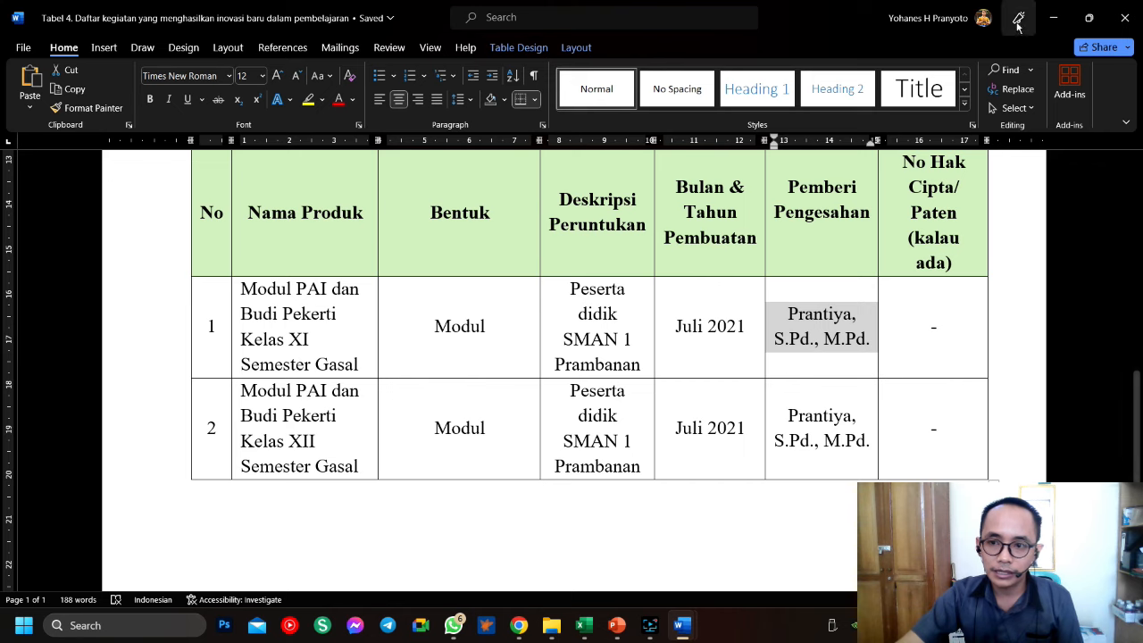
pyautogui.click(1046, 10)
pyautogui.click(393, 472)
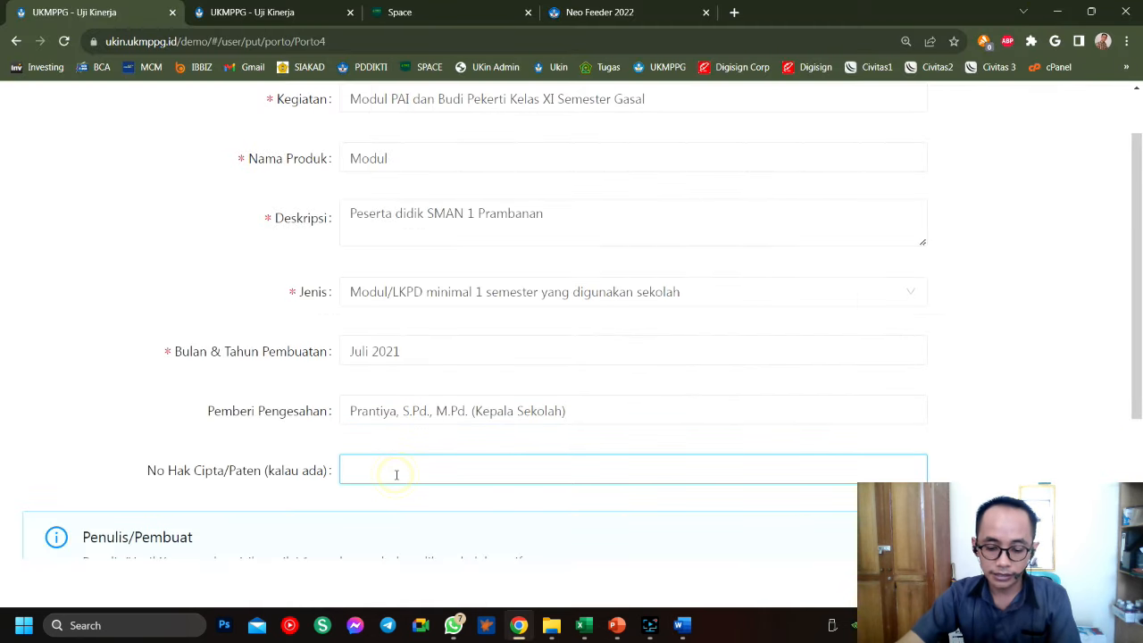
# Set Penulis/Pembuat ke to 1 and dari to 1 in the innovation entry
pyautogui.scroll(-2, 392, 473)
pyautogui.scroll(-1, 393, 473)
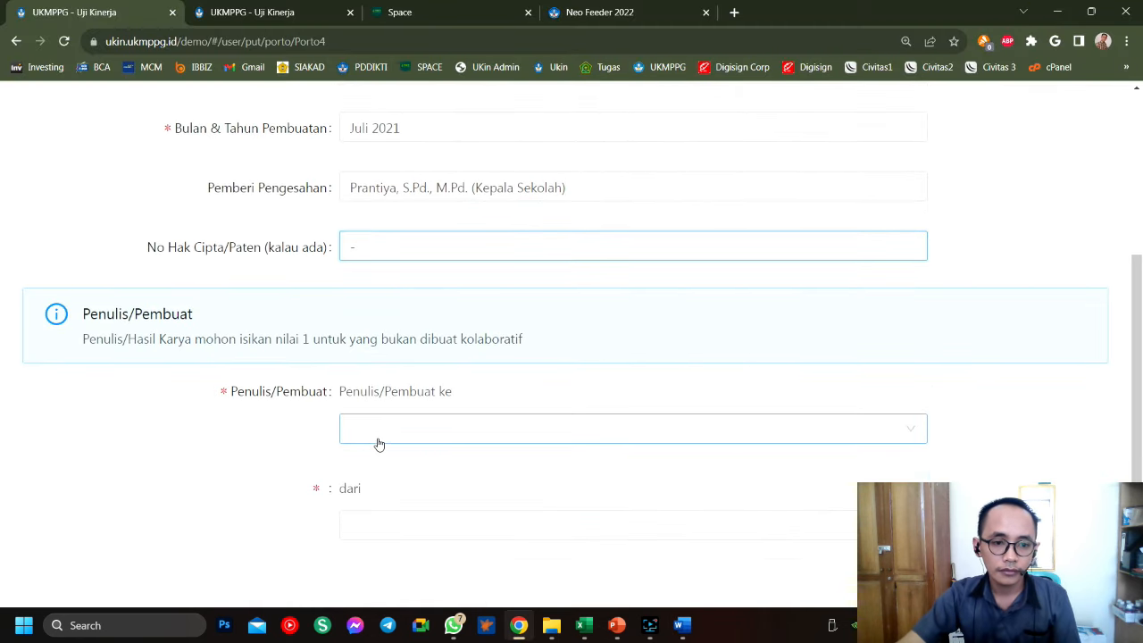
pyautogui.click(400, 425)
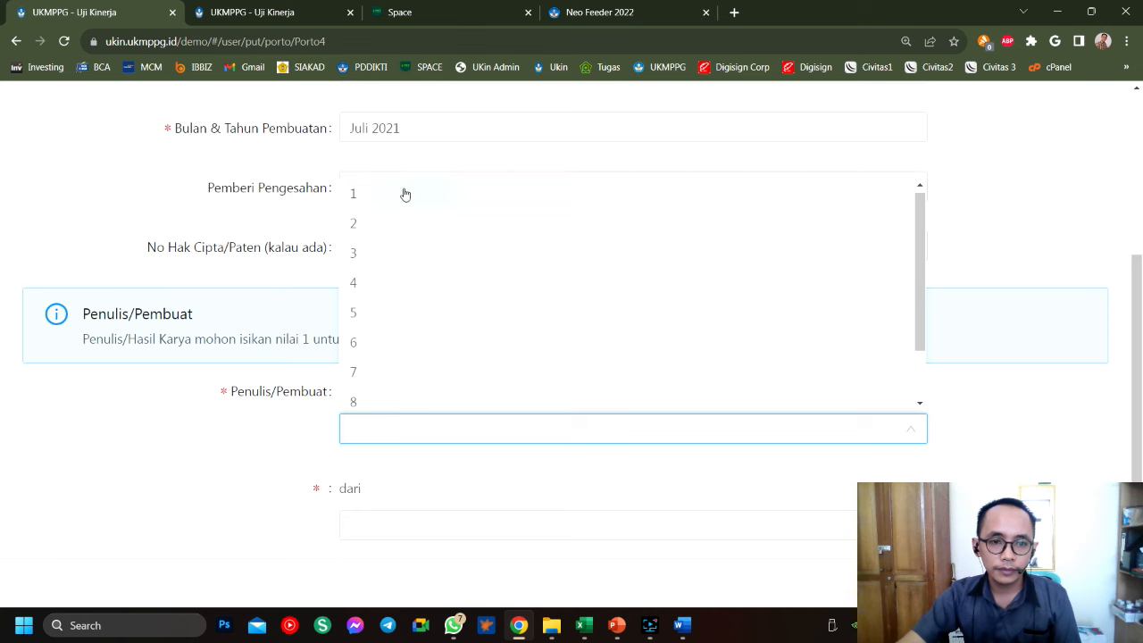
pyautogui.click(402, 194)
pyautogui.click(433, 516)
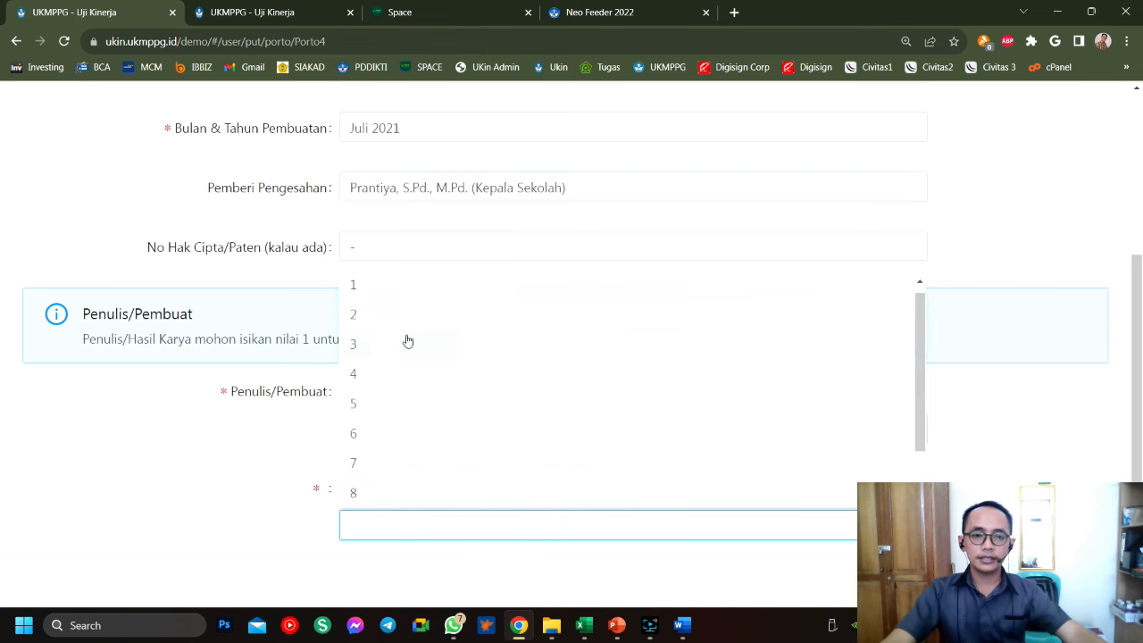
pyautogui.click(402, 284)
pyautogui.scroll(-1, 481, 375)
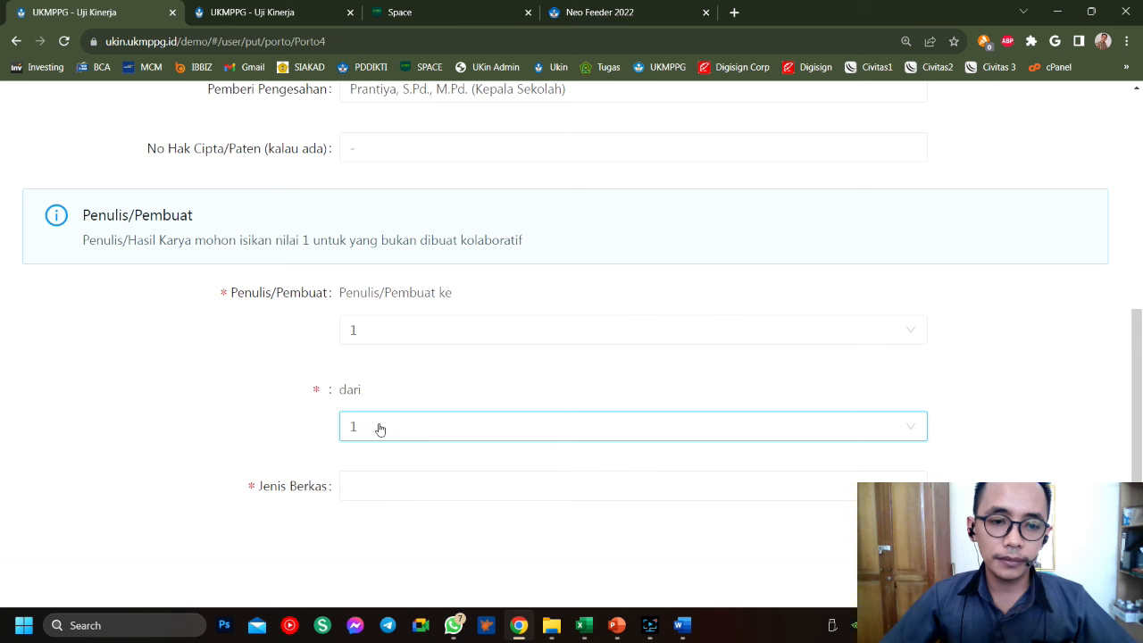
# Reselect 1 for Penulis/Pembuat ke and set dari to 2
pyautogui.click(380, 337)
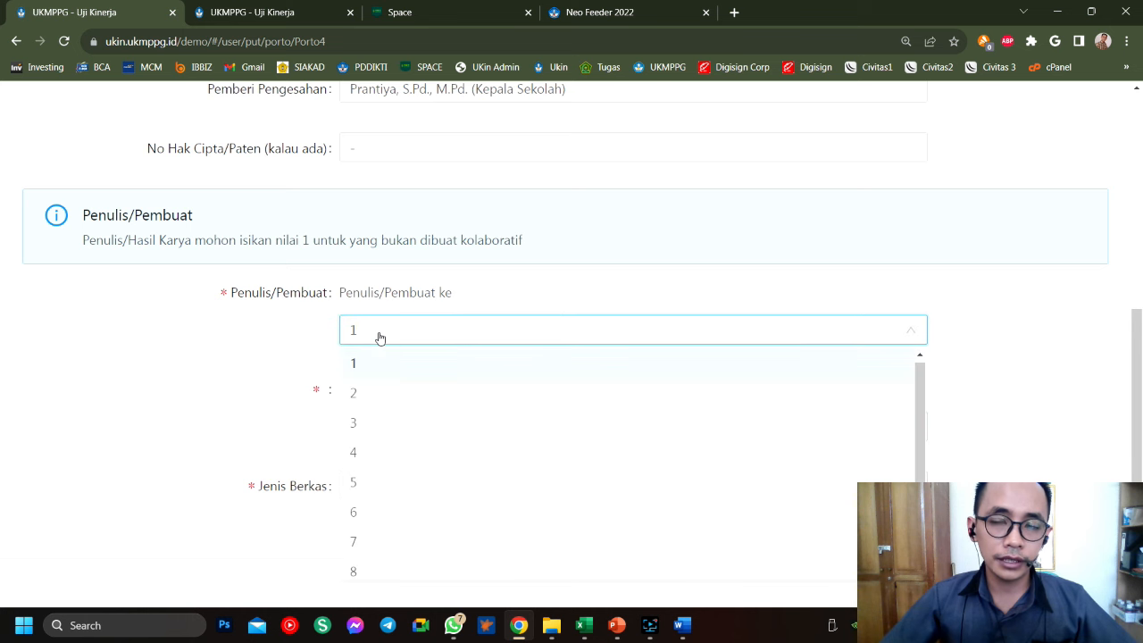
pyautogui.click(378, 366)
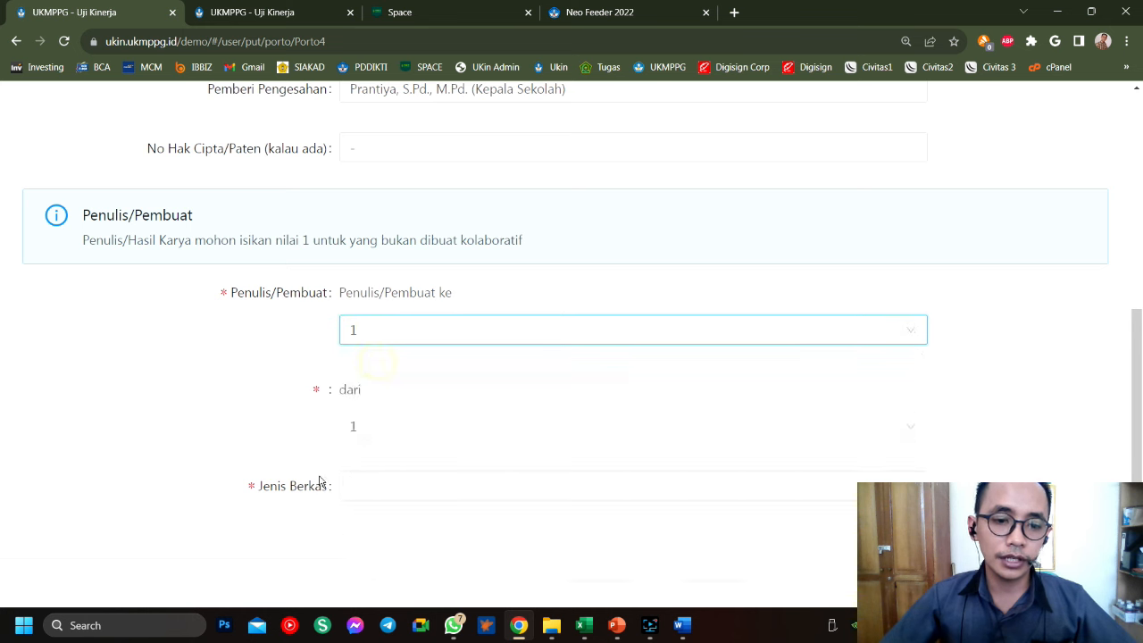
pyautogui.click(397, 424)
pyautogui.click(372, 229)
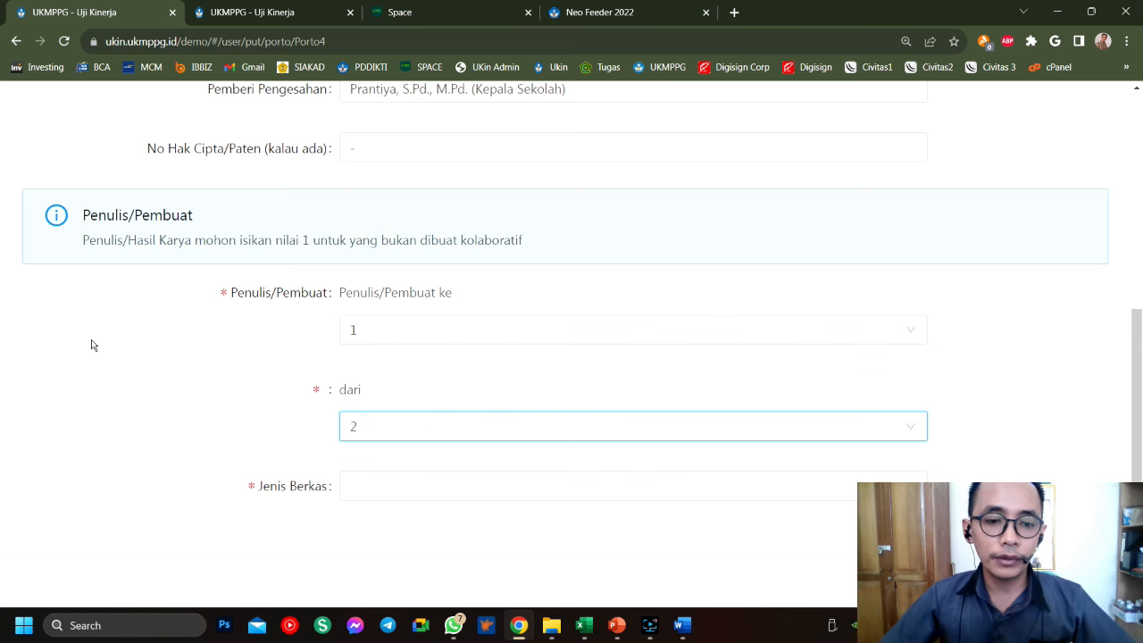
# Set Jenis Berkas to Dokumen File, upload the supporting document and save the innovation entry
pyautogui.click(374, 486)
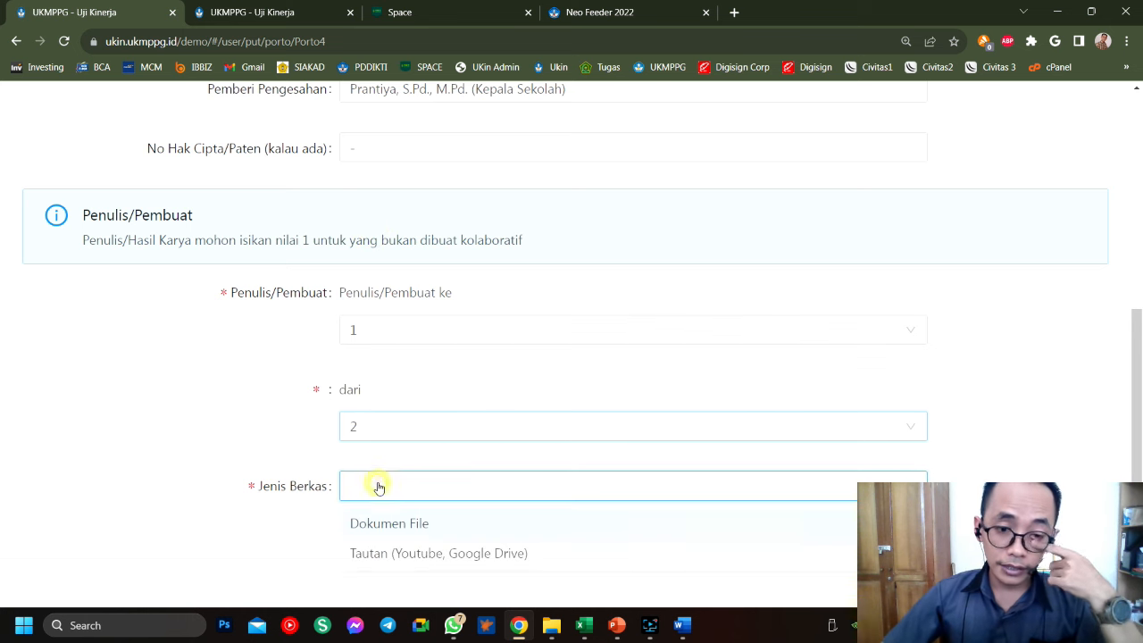
pyautogui.click(387, 527)
pyautogui.scroll(-2, 385, 526)
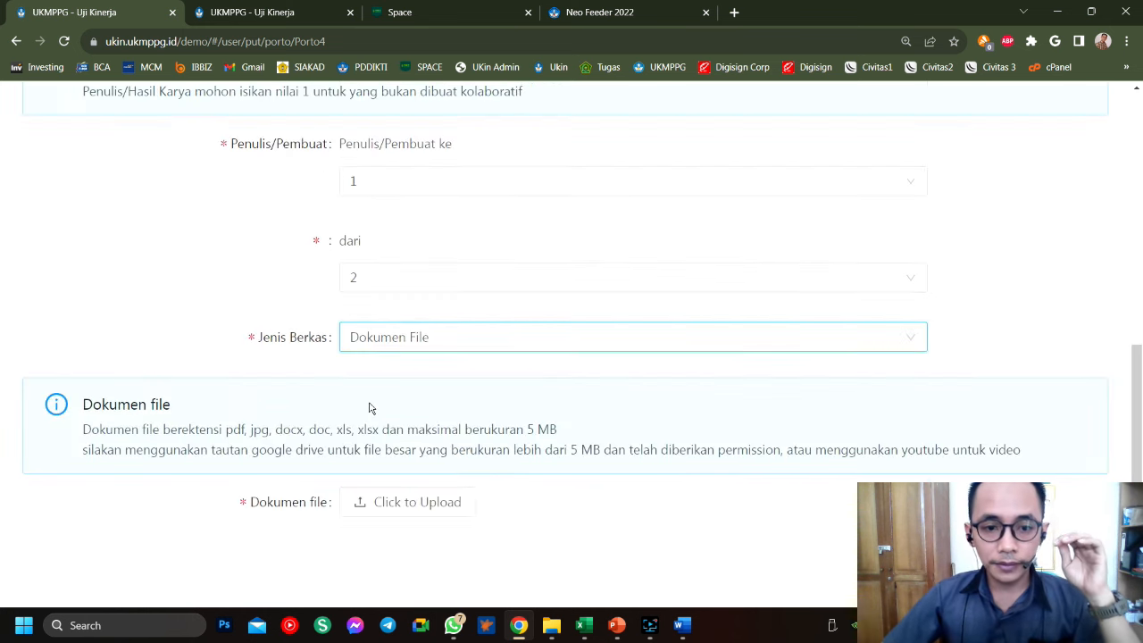
pyautogui.click(414, 490)
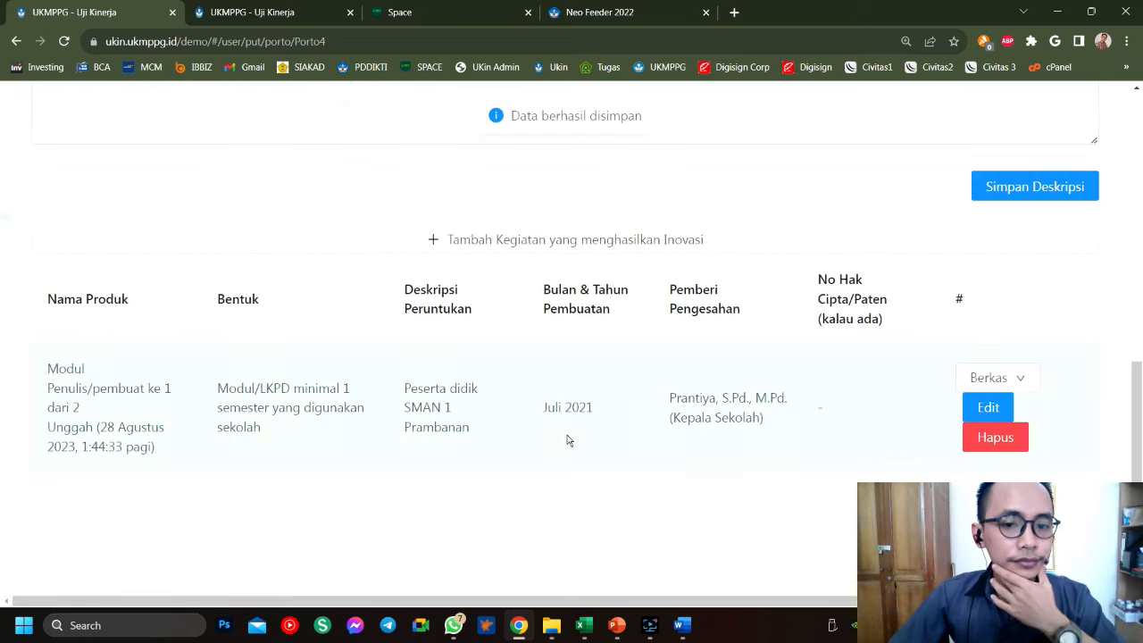
# Return to the portfolio list and open the Kegiatan Prestasi Hasil Kompetisi yang Pernah Dicapai component
pyautogui.scroll(7, 536, 449)
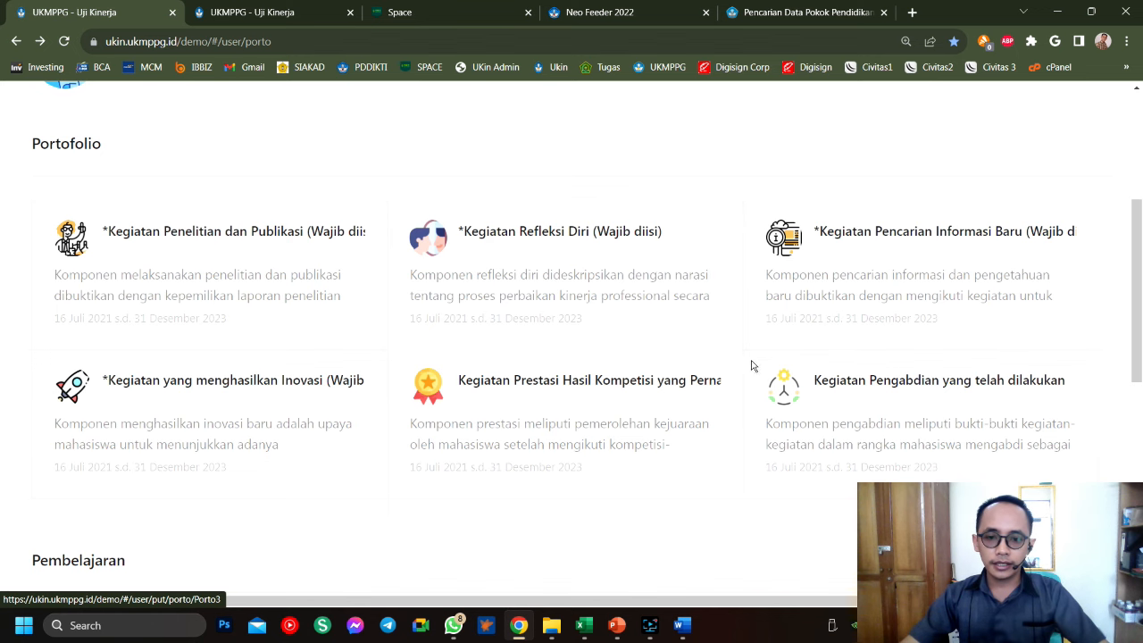
pyautogui.click(621, 424)
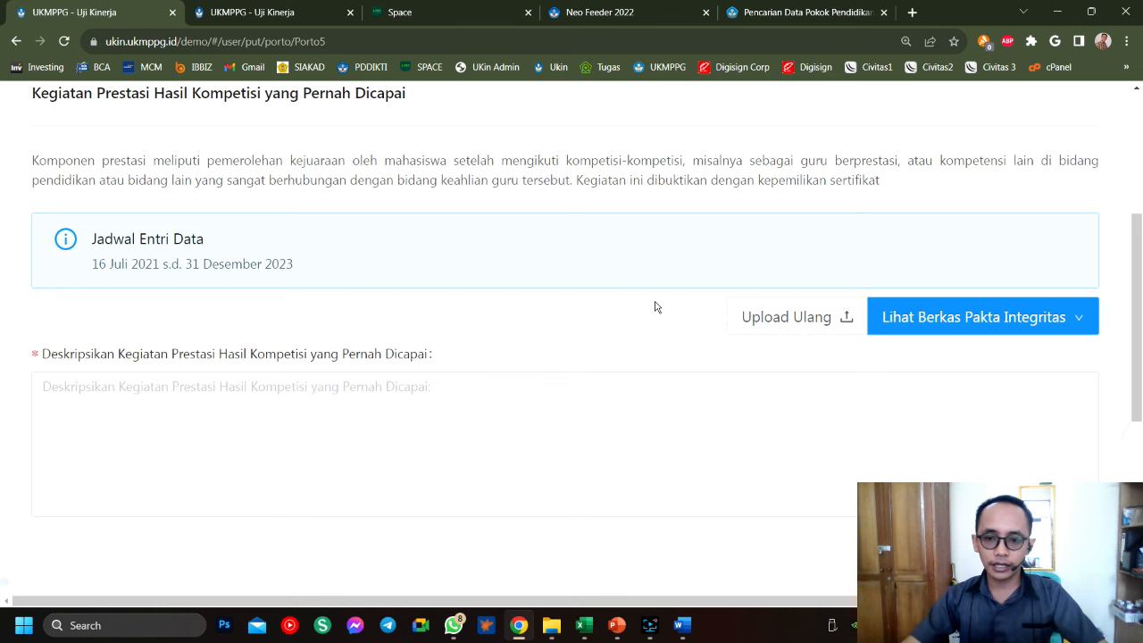
pyautogui.scroll(-1, 654, 308)
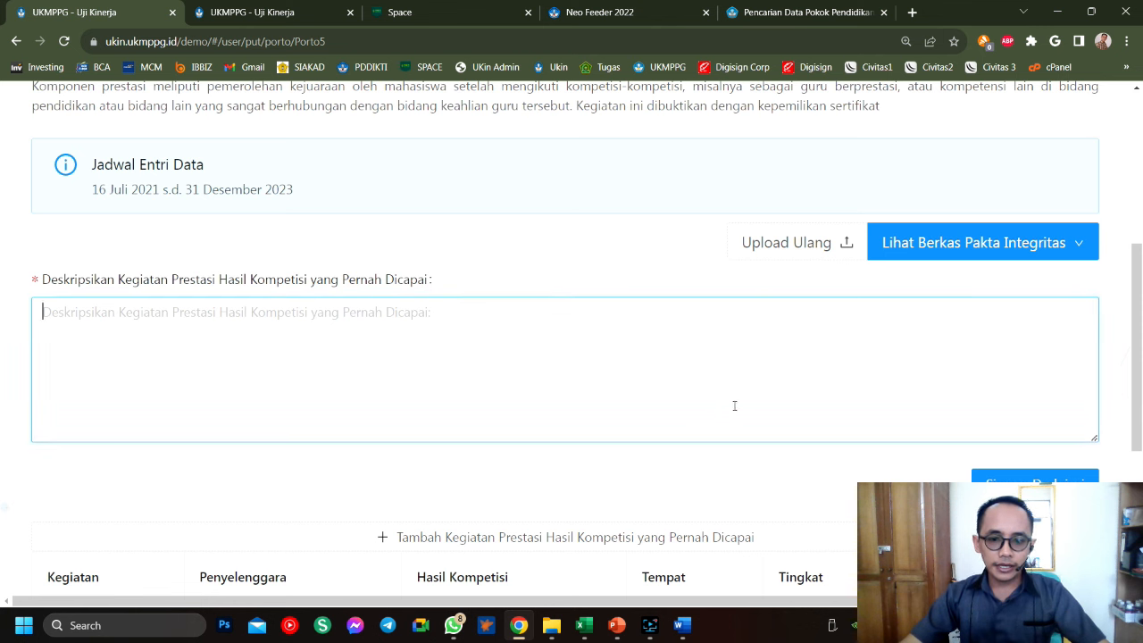
# Fill the Prestasi Hasil Kompetisi description with the self-development paragraph from the Tabel 3 Word document and save the description
pyautogui.moveTo(683, 625)
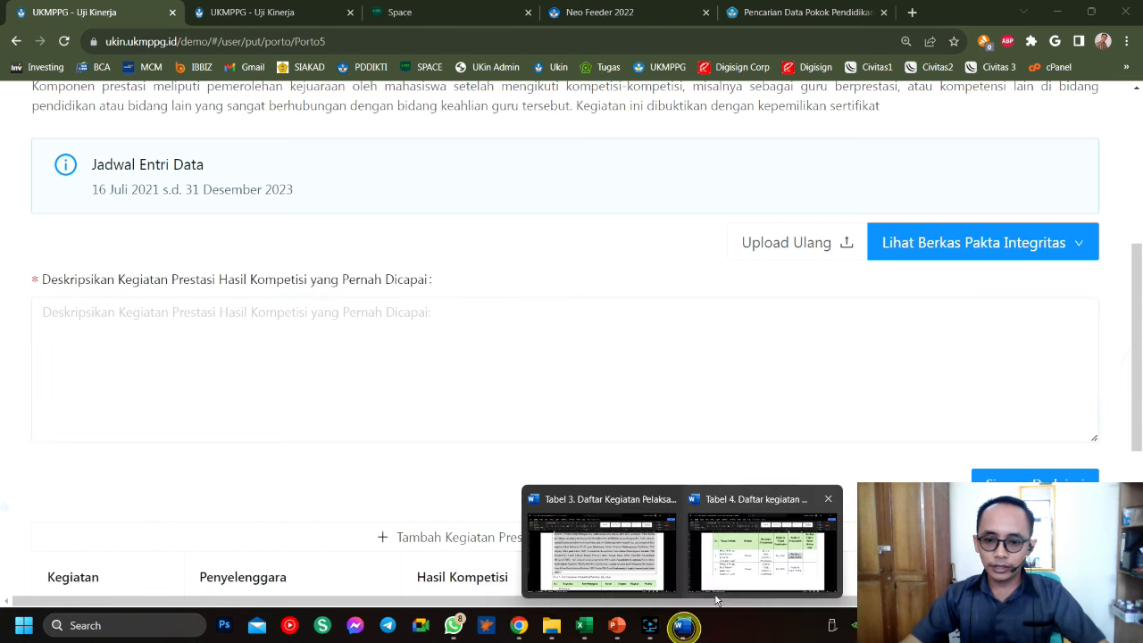
pyautogui.click(762, 545)
pyautogui.click(616, 546)
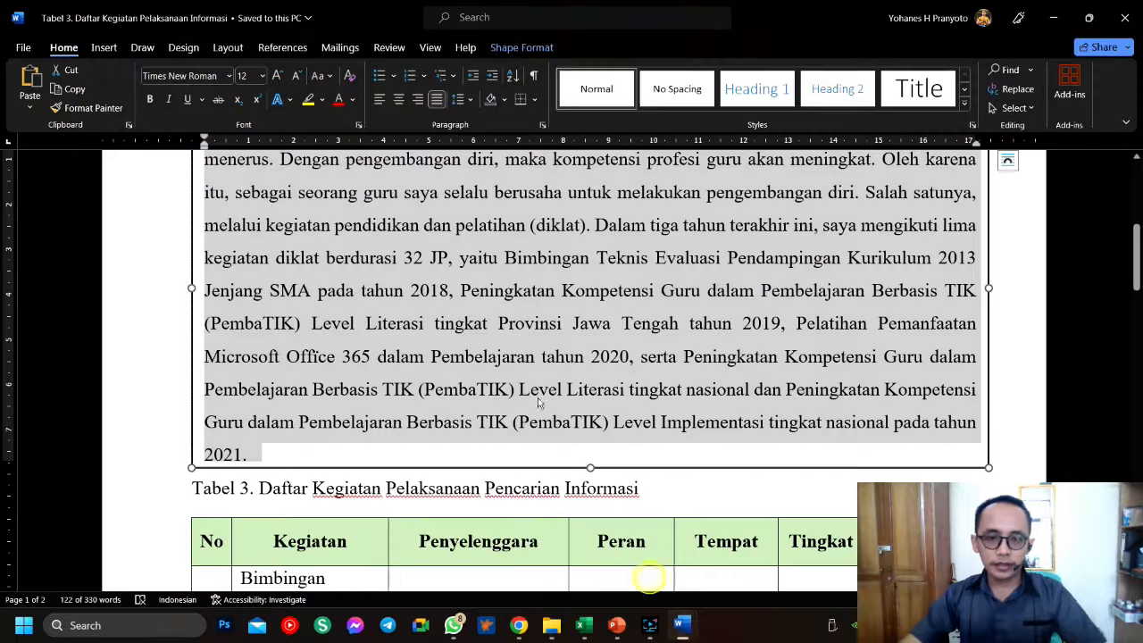
pyautogui.click(1070, 7)
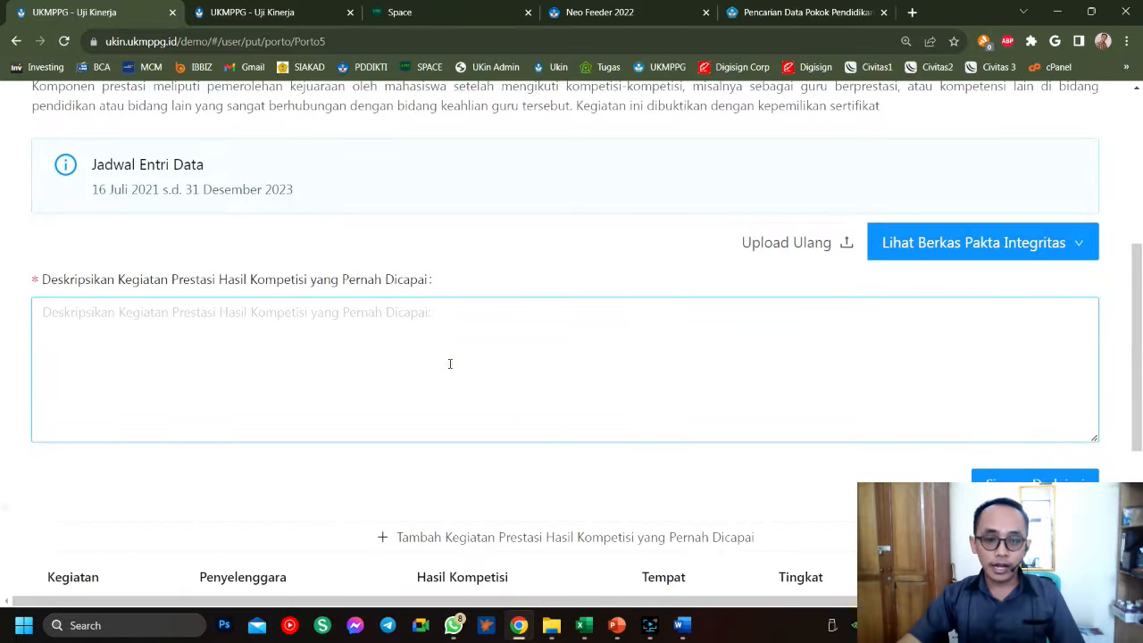
pyautogui.click(450, 363)
pyautogui.hotkey('ctrl', 'v')
pyautogui.scroll(-4, 500, 312)
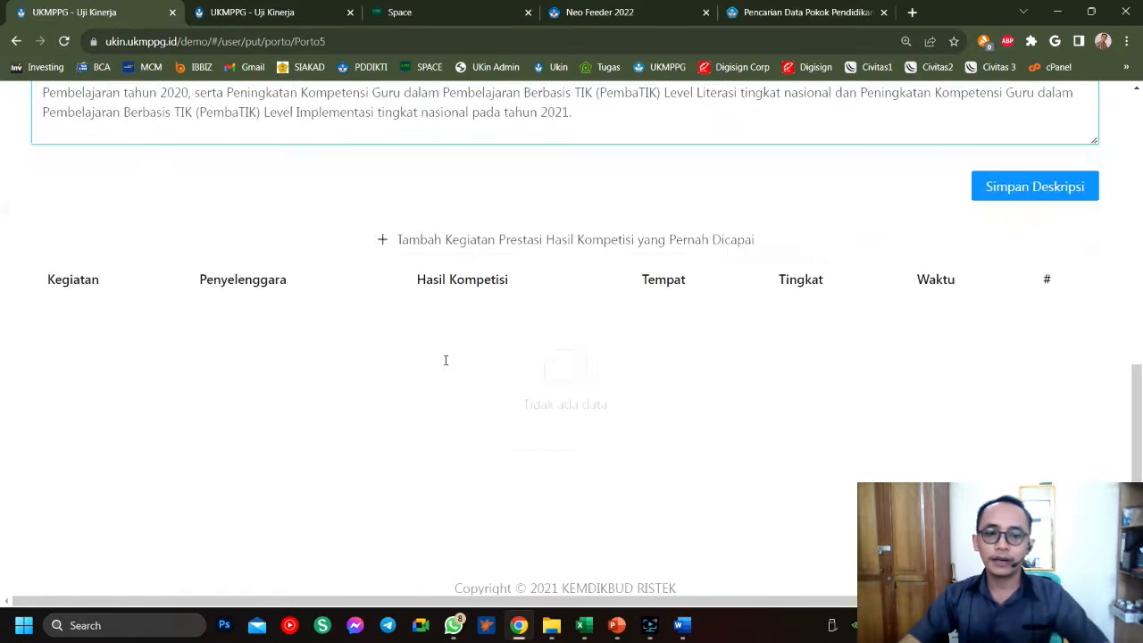
pyautogui.click(1022, 185)
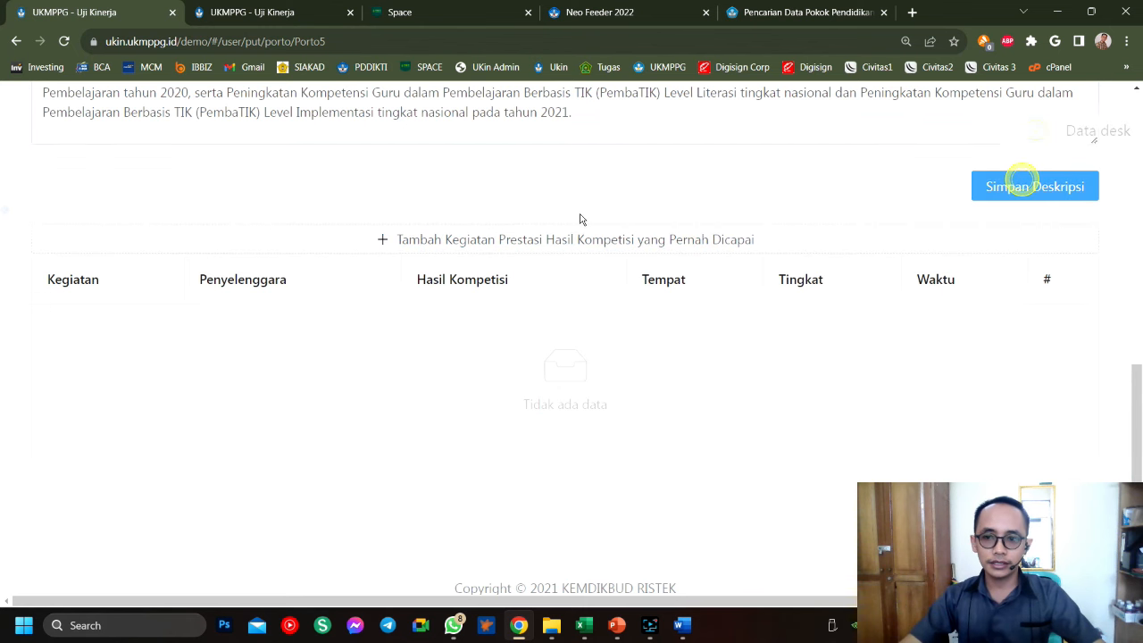
# Open a new Kegiatan Prestasi Hasil Kompetisi entry, examine its fields and Jenis Berkas options, and close it unfilled
pyautogui.click(464, 243)
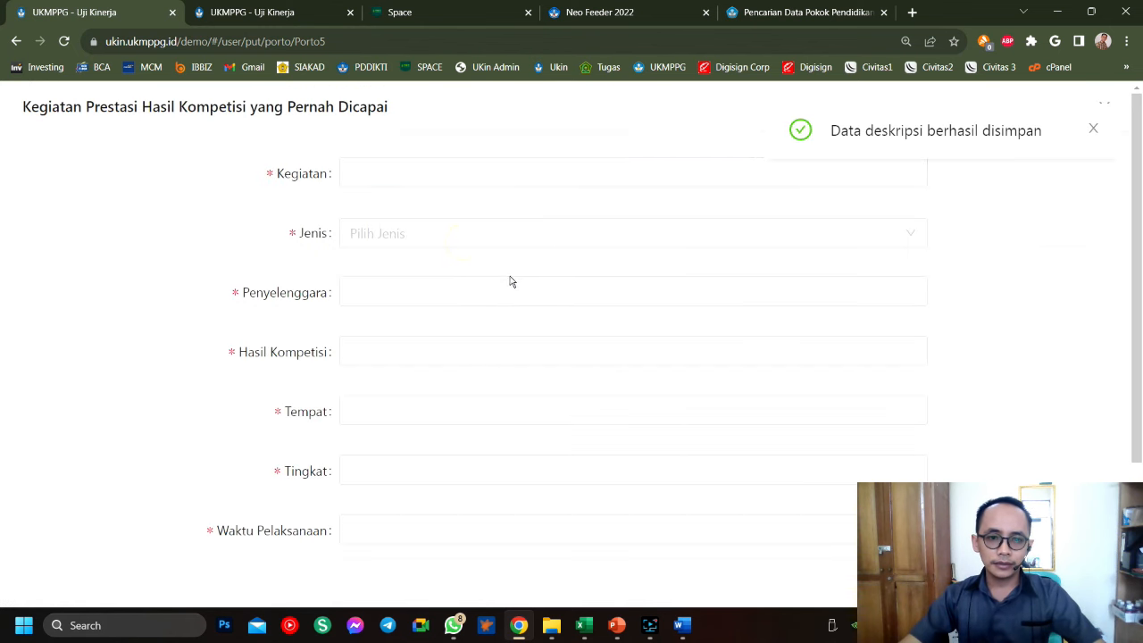
pyautogui.click(402, 175)
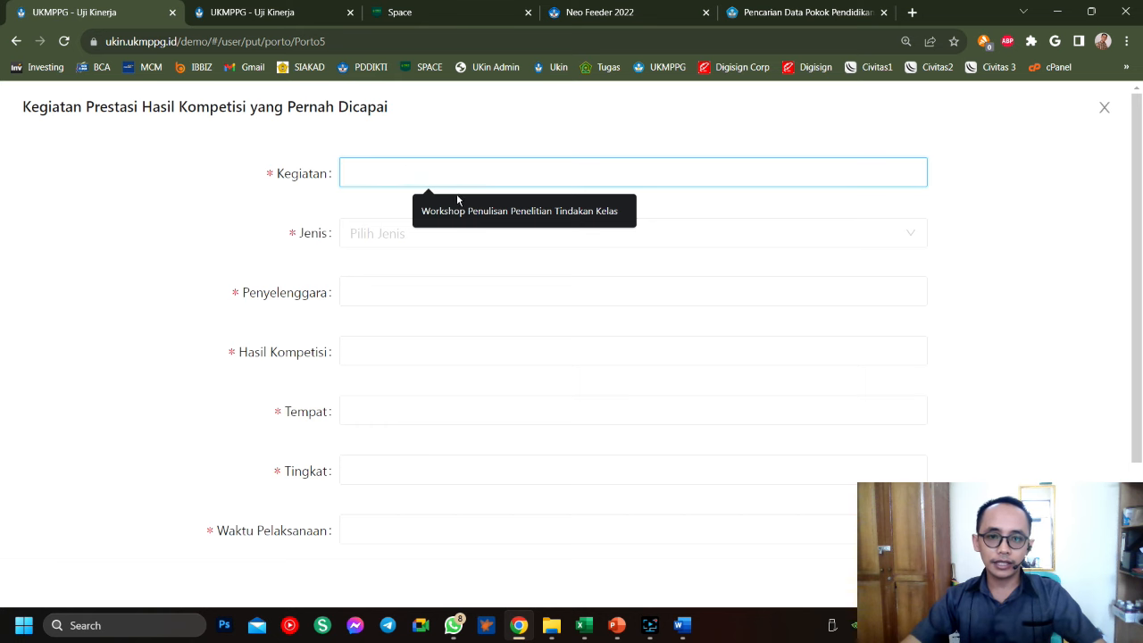
pyautogui.scroll(-2, 536, 322)
pyautogui.click(368, 489)
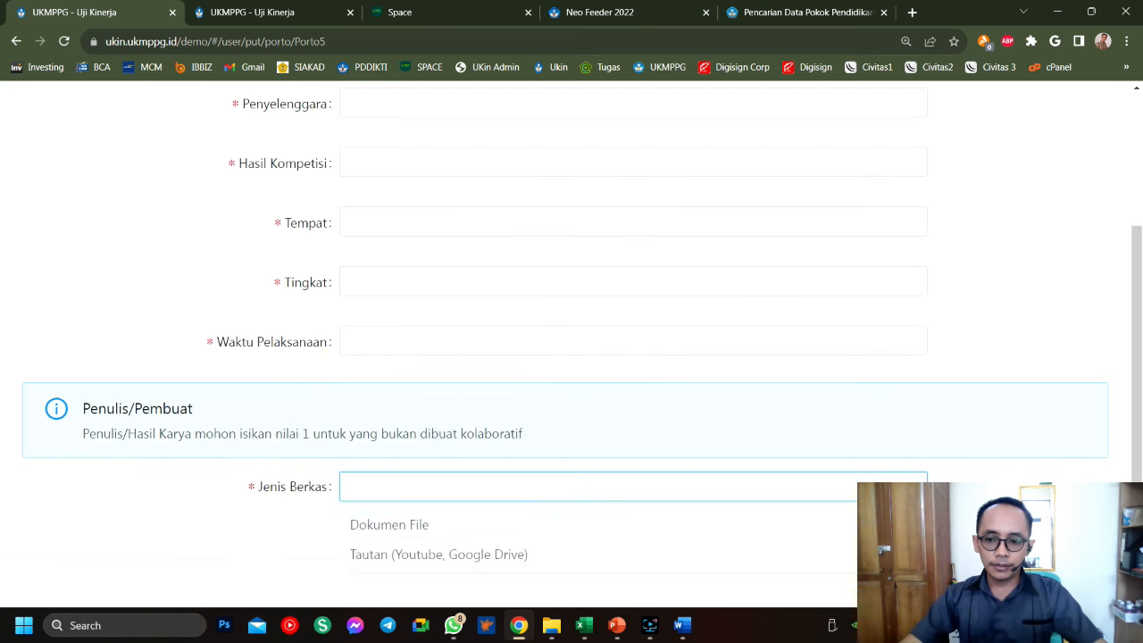
pyautogui.press('Escape')
# Go back to the portfolio list and open the Kegiatan Pengabdian yang telah dilakukan component
pyautogui.scroll(5, 709, 350)
pyautogui.scroll(3, 715, 195)
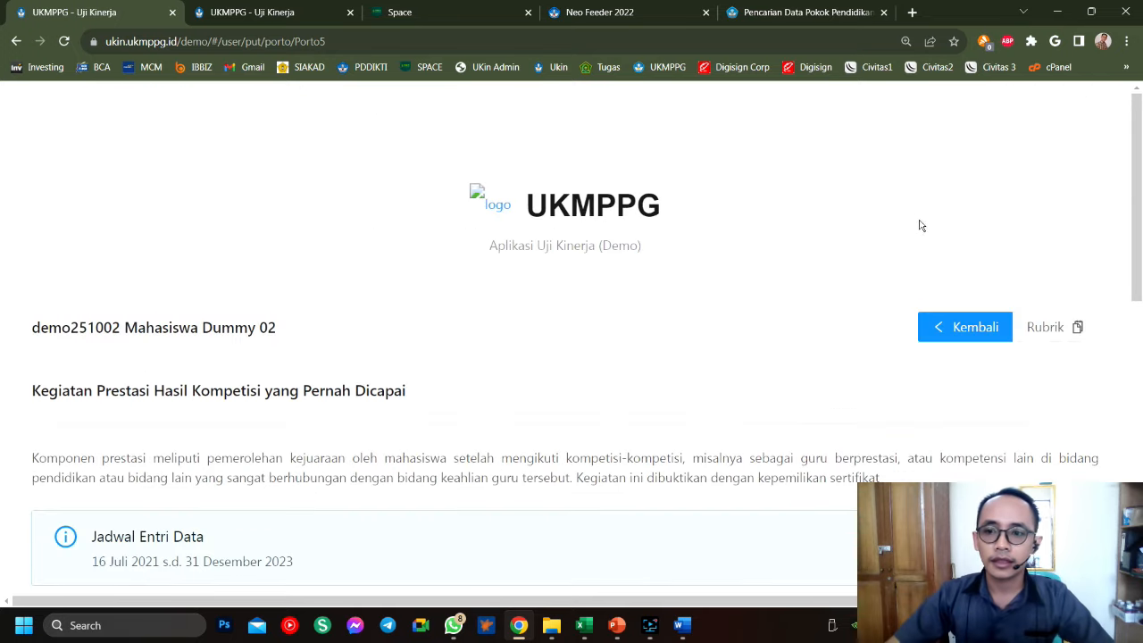
pyautogui.click(956, 326)
pyautogui.scroll(-4, 651, 224)
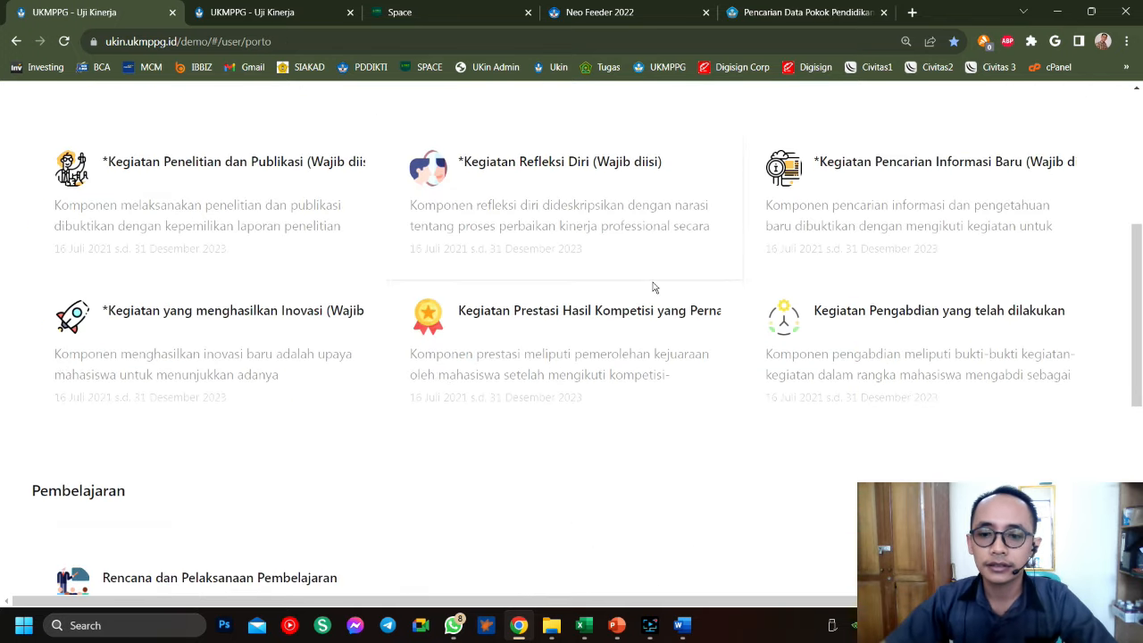
pyautogui.click(1008, 341)
# Paste the same self-development paragraph into the Kegiatan Pengabdian description and save the description
pyautogui.click(541, 360)
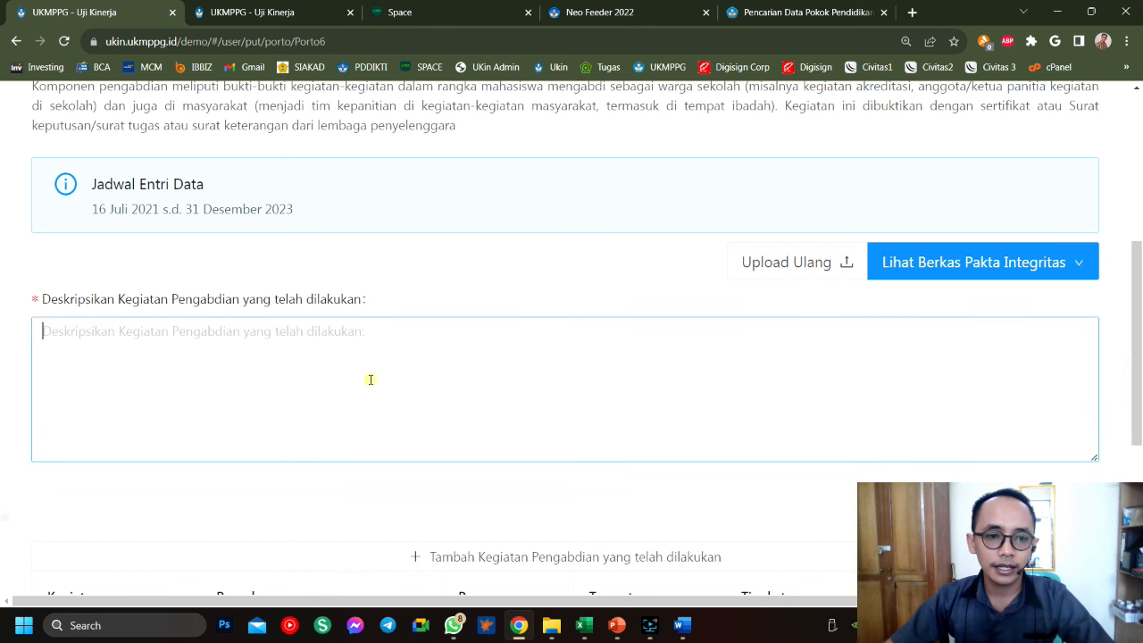
pyautogui.scroll(2, 531, 366)
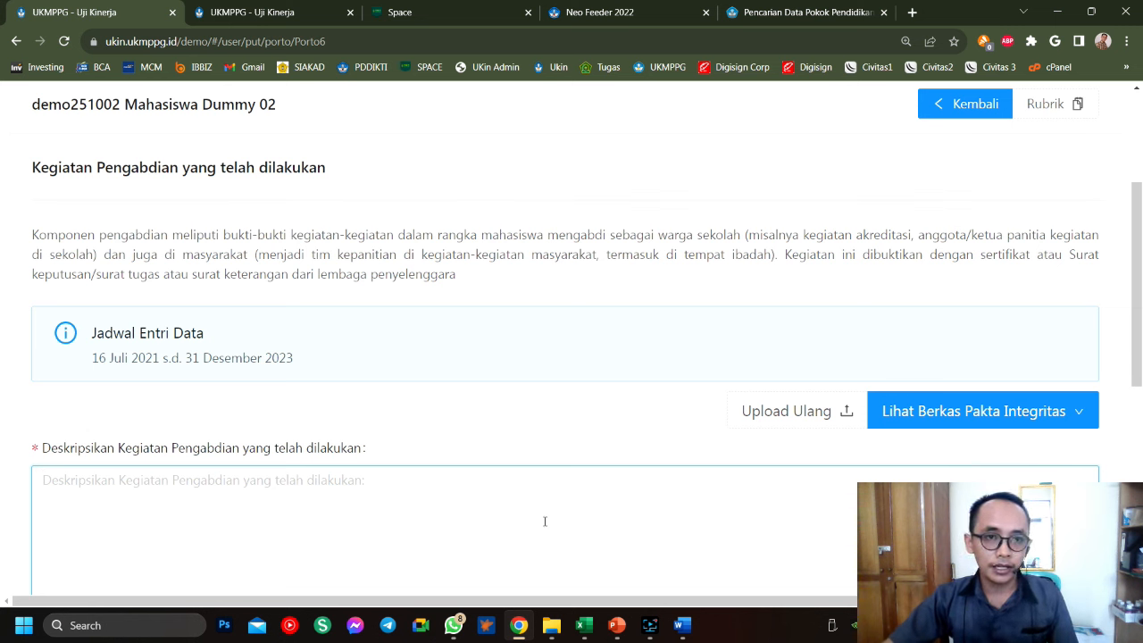
pyautogui.write('Guru sebagai seorang profesional dituntut untuk selalu melakukan pengembangan diri secara terus menerus. Dengan pengembangan diri, maka kompetensi profesi guru akan meningkat. Oleh karena itu, sebagai seorang guru saya selalu berusaha untuk melakukan pengembangan diri. Salah satunya, melalui kegiatan pendidikan dan pelatihan (diklat). Dalam tiga tahun terakhir ini, saya mengikuti lima kegiatan diklat berdurasi 32 JP, yaitu Bimbingan Teknis Evaluasi Pendampingan Kurikulum 2013 Jenjang SMA pada tahun 2018, Peningkatan Kompetensi Guru dalam Pembelajaran Berbasis TIK (PembaTIK) Level Literasi tingkat Provinsi Jawa Tengah tahun 2019, Pelatihan Pemanfaatan Microsoft Office 365 dalam Pembelajaran tahun 2020, serta Peningkatan Kompetensi Guru dalam Pembelajaran Berbasis TIK (PembaTIK) Level Literasi tingkat nasional dan Peningkatan Kompetensi Guru dalam Pembelajaran Berbasis TIK (PembaTIK) Level Implementasi tingkat nasional pada tahun 2021.')
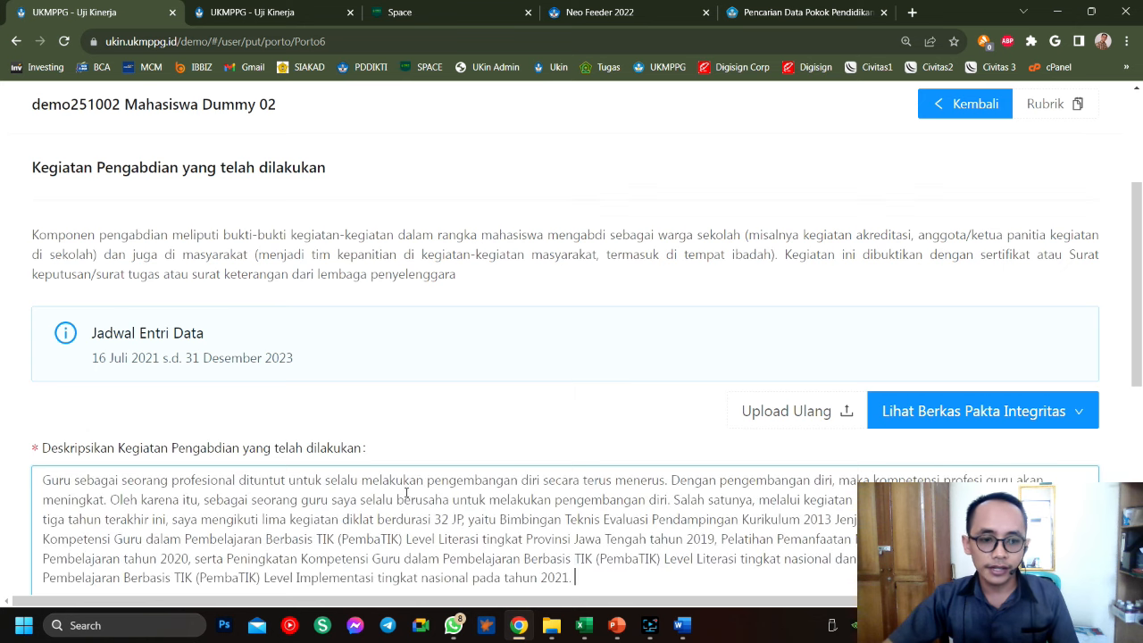
pyautogui.scroll(-3, 884, 345)
pyautogui.click(1033, 354)
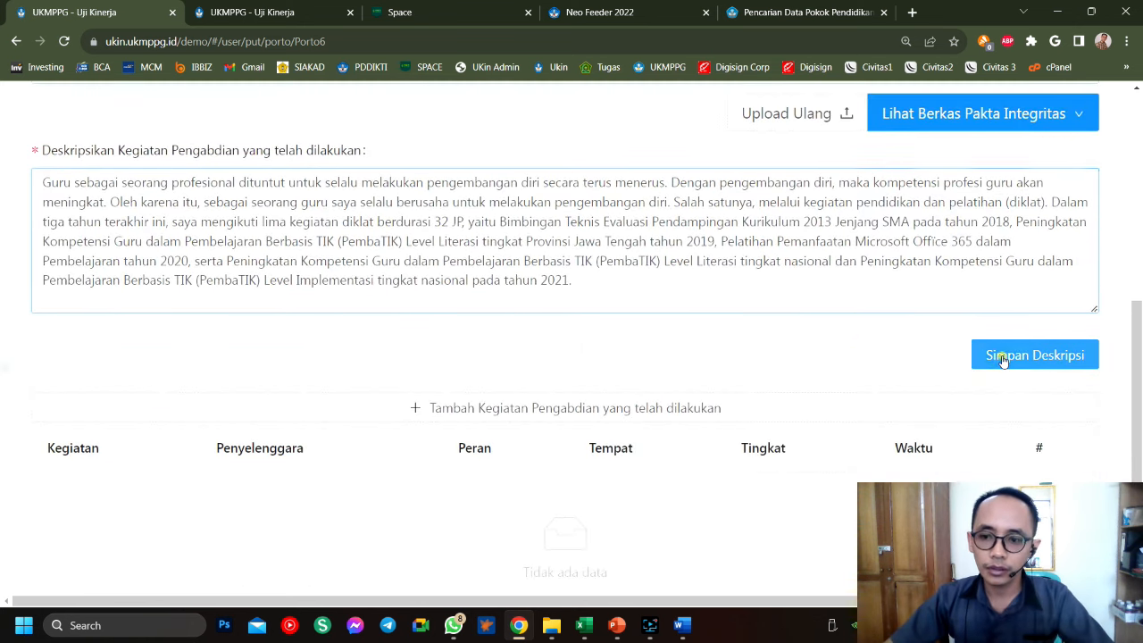
# Open a new Kegiatan Pengabdian entry and examine its Kegiatan field and the available Jenis options
pyautogui.scroll(-3, 544, 331)
pyautogui.click(533, 214)
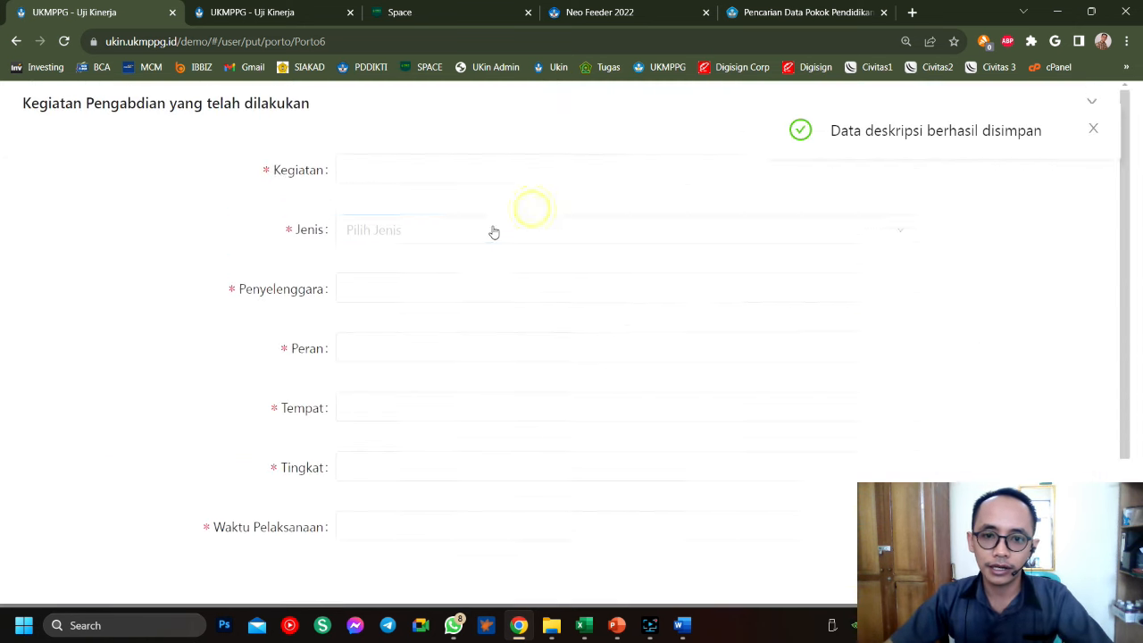
pyautogui.click(383, 173)
pyautogui.scroll(-1, 366, 213)
pyautogui.click(380, 160)
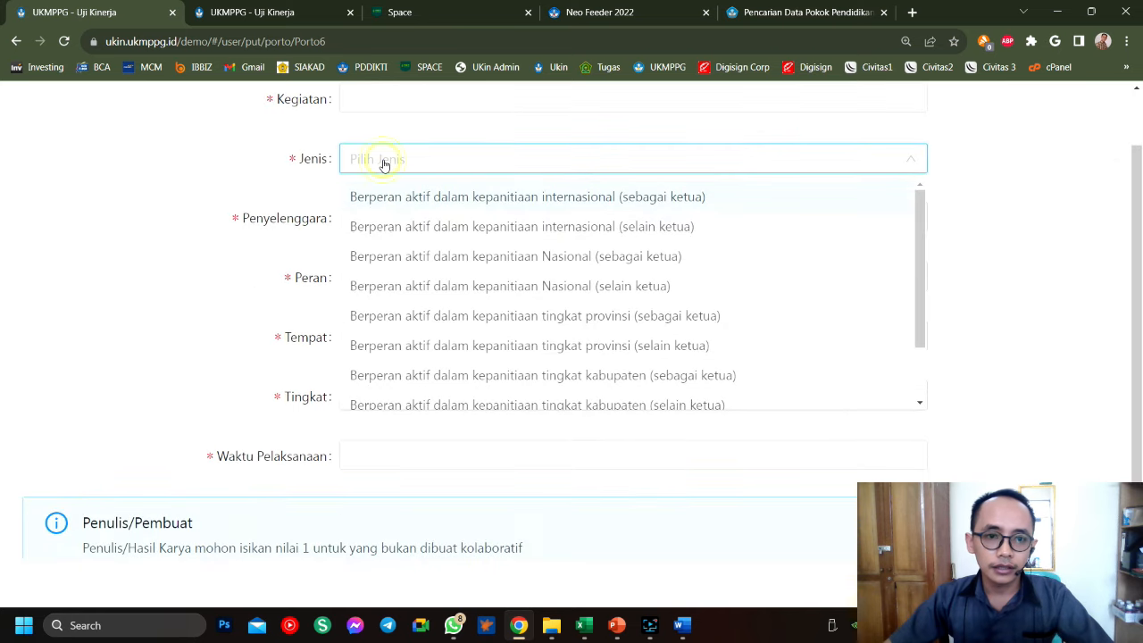
pyautogui.click(414, 101)
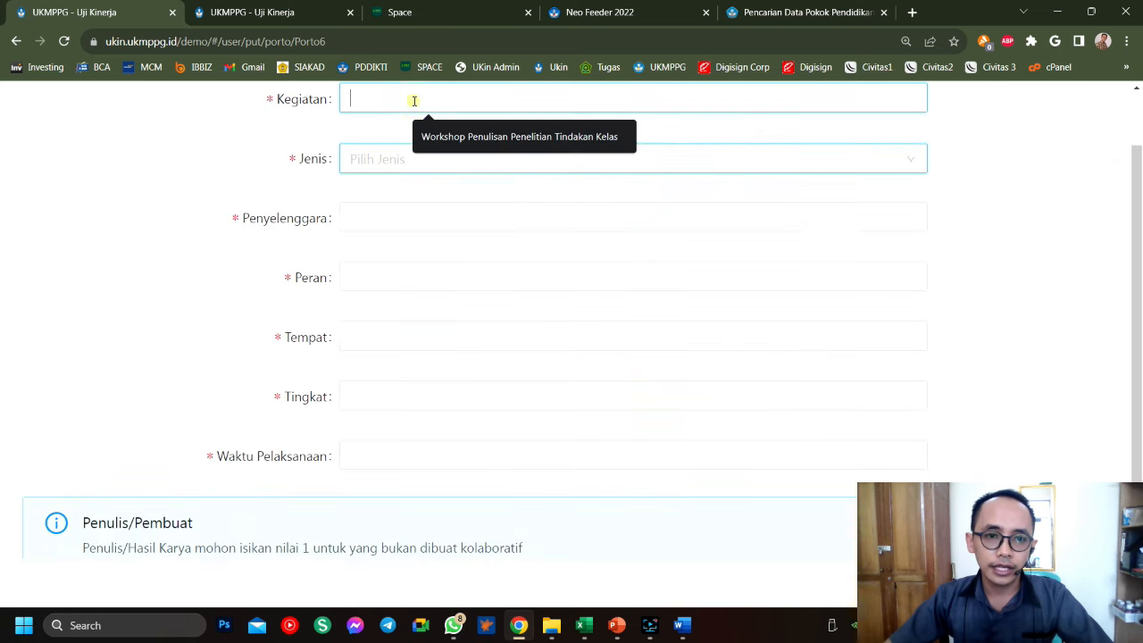
pyautogui.click(382, 162)
pyautogui.click(167, 268)
# Go through the Penyelenggara, Peran, Tempat, Tingkat and Waktu Pelaksanaan fields of the Pengabdian entry without filling them
pyautogui.click(369, 221)
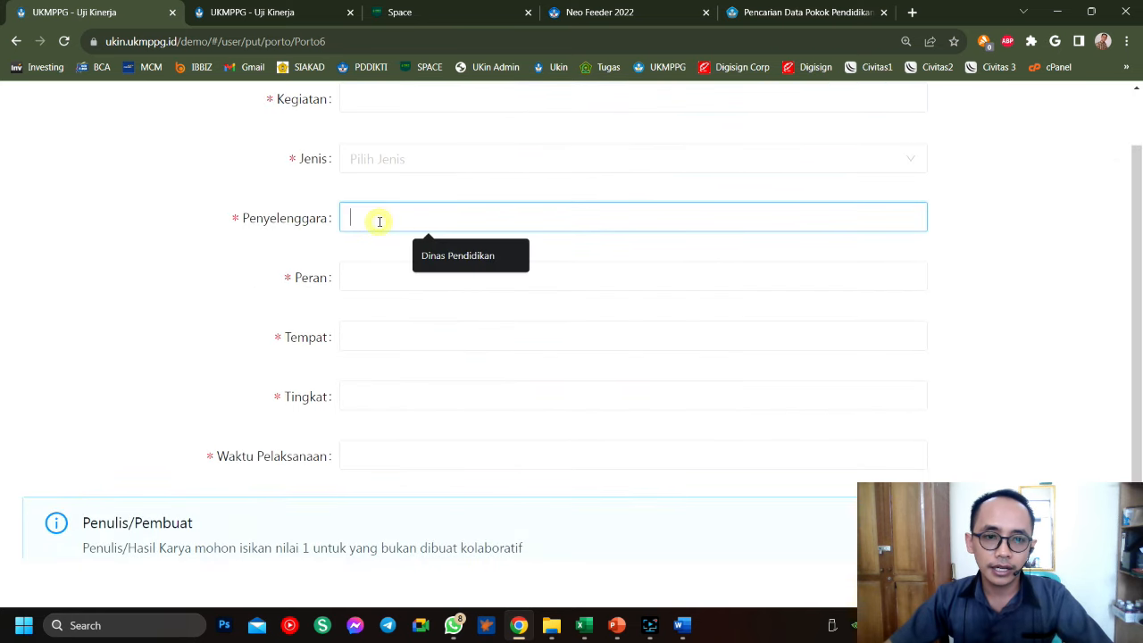
pyautogui.click(356, 278)
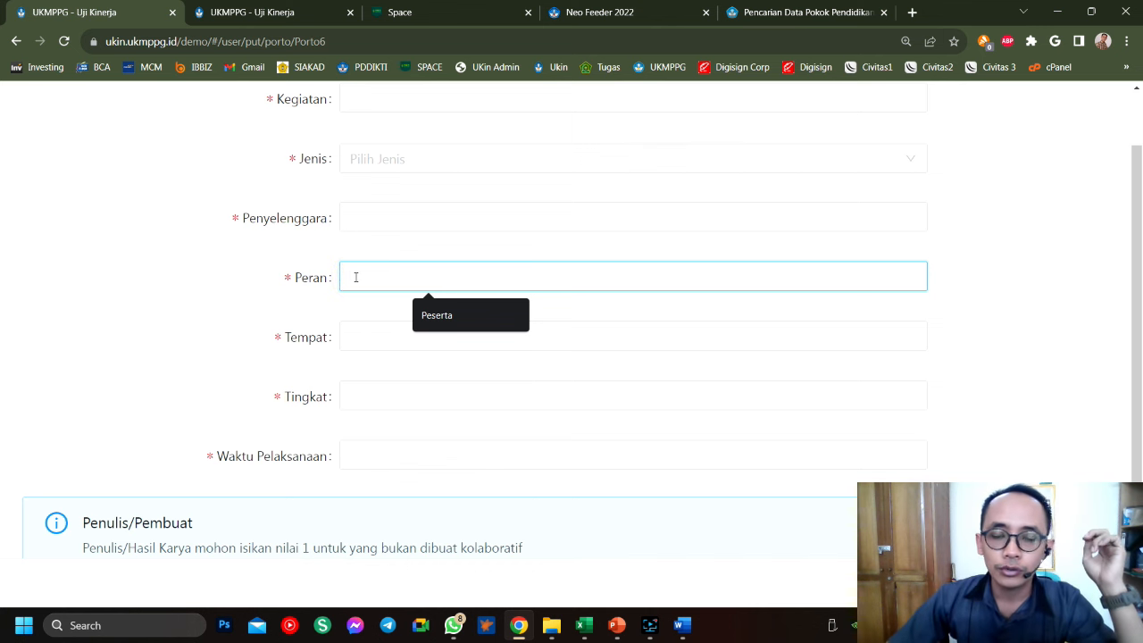
pyautogui.click(352, 337)
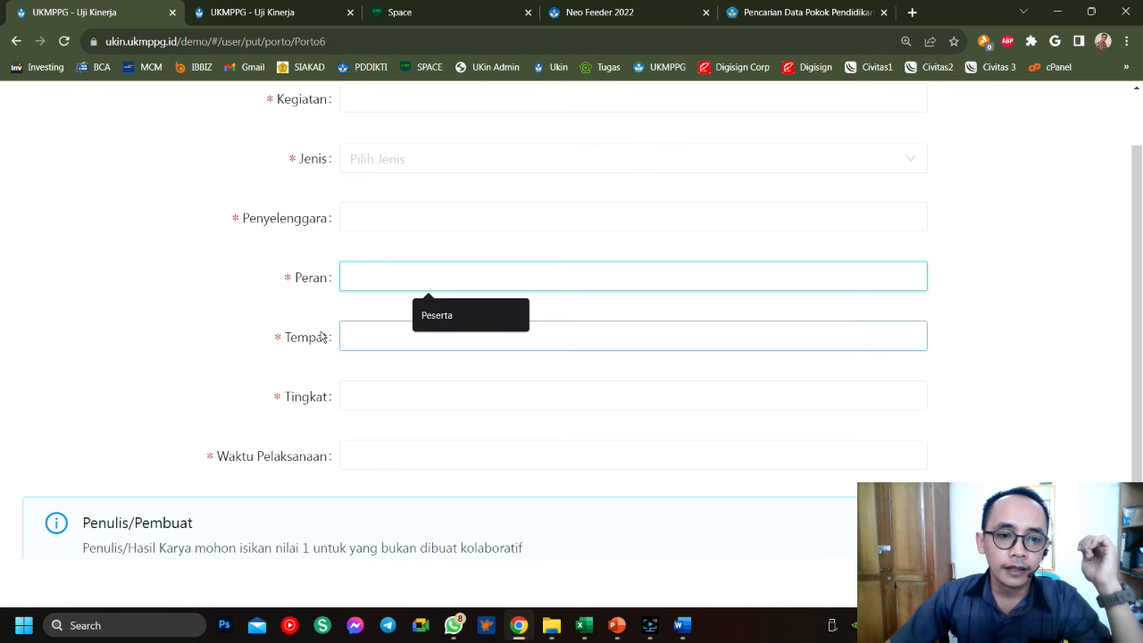
pyautogui.click(363, 395)
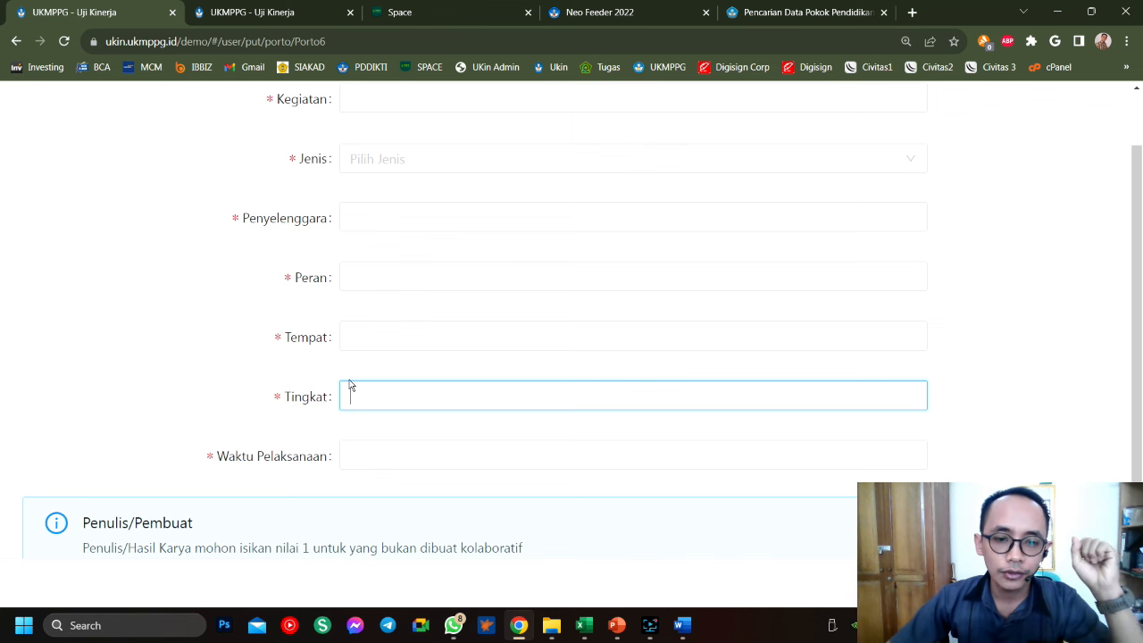
pyautogui.click(372, 454)
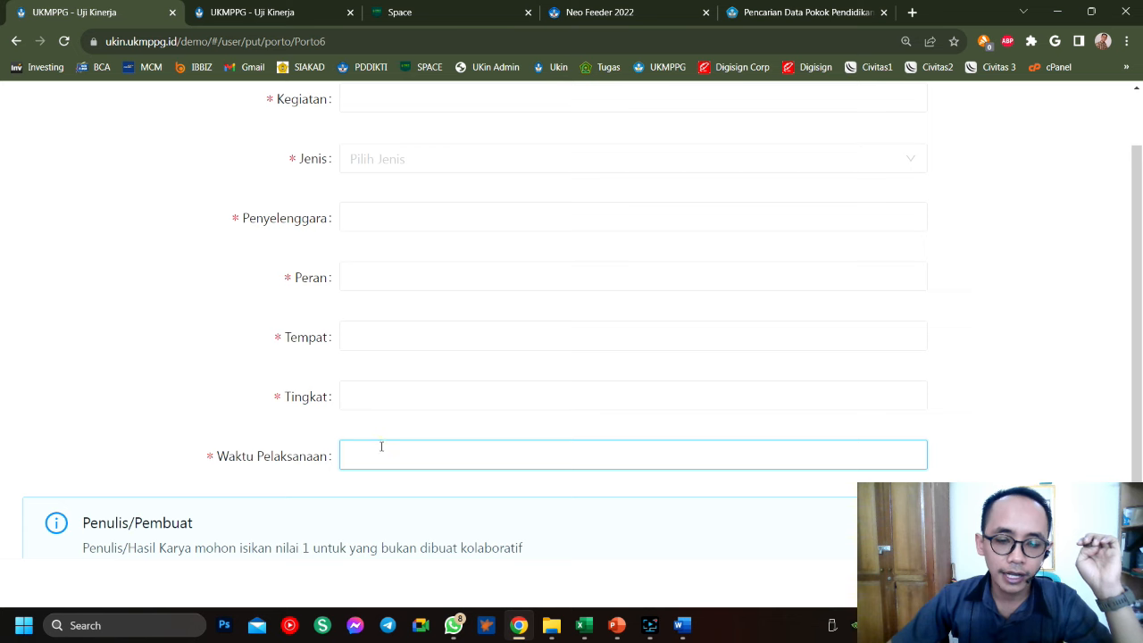
# Check the Jenis Berkas options of the Pengabdian entry, pick Dokumen File and close the entry without saving
pyautogui.scroll(-1, 381, 449)
pyautogui.click(388, 493)
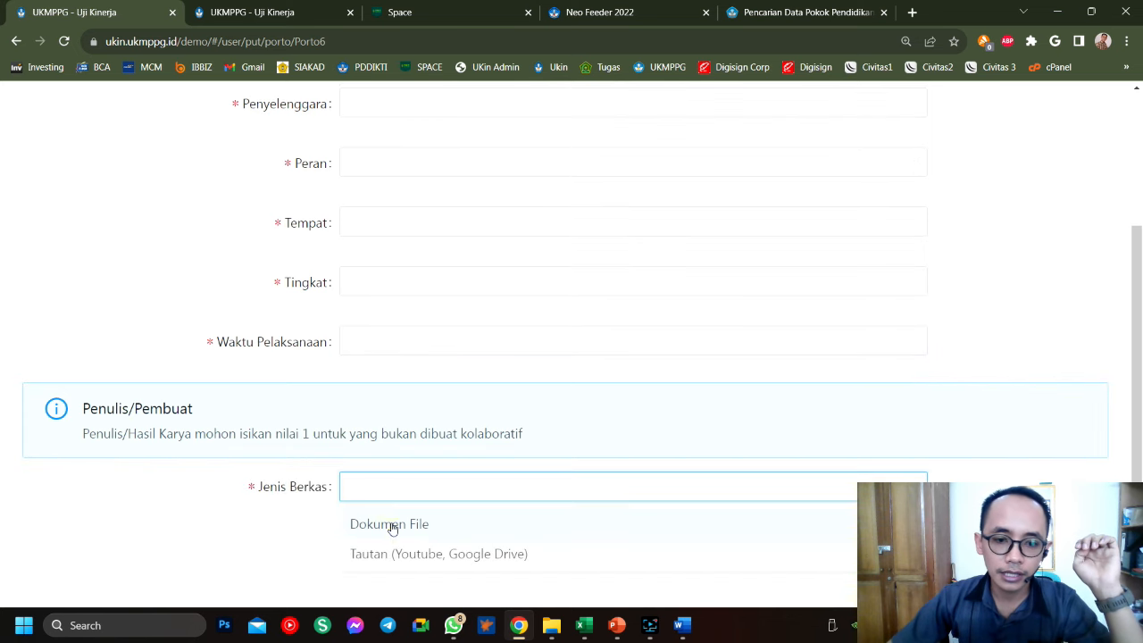
pyautogui.click(391, 525)
pyautogui.scroll(2, 1001, 450)
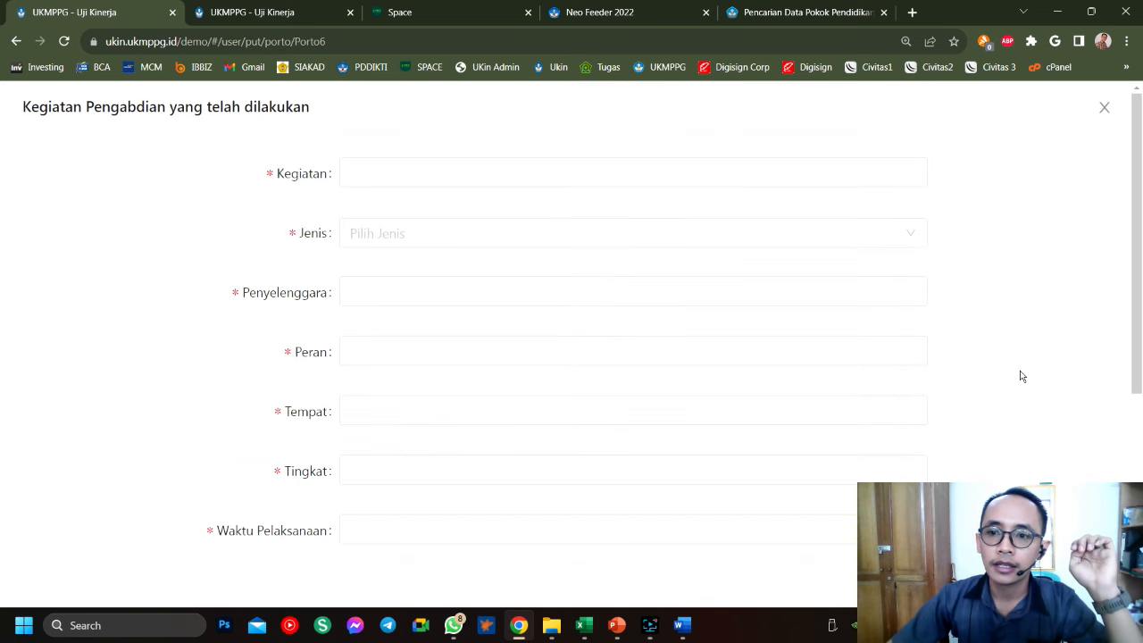
pyautogui.click(1104, 109)
# Go back to the portfolio list and open the Rencana dan Pelaksanaan Pembelajaran component
pyautogui.scroll(10, 978, 296)
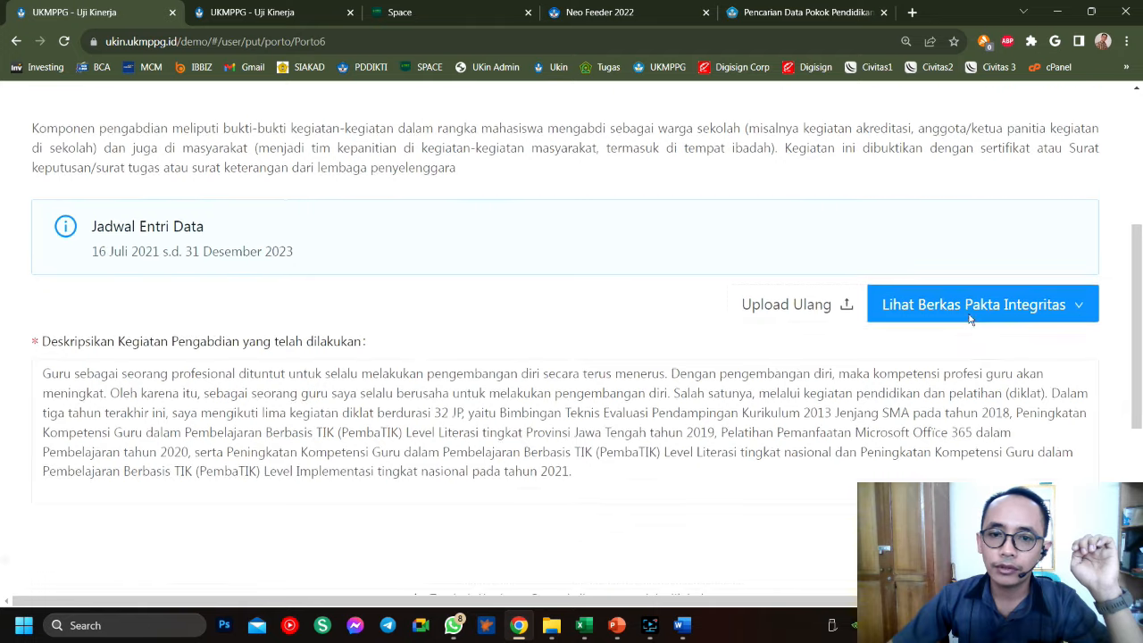
pyautogui.click(970, 335)
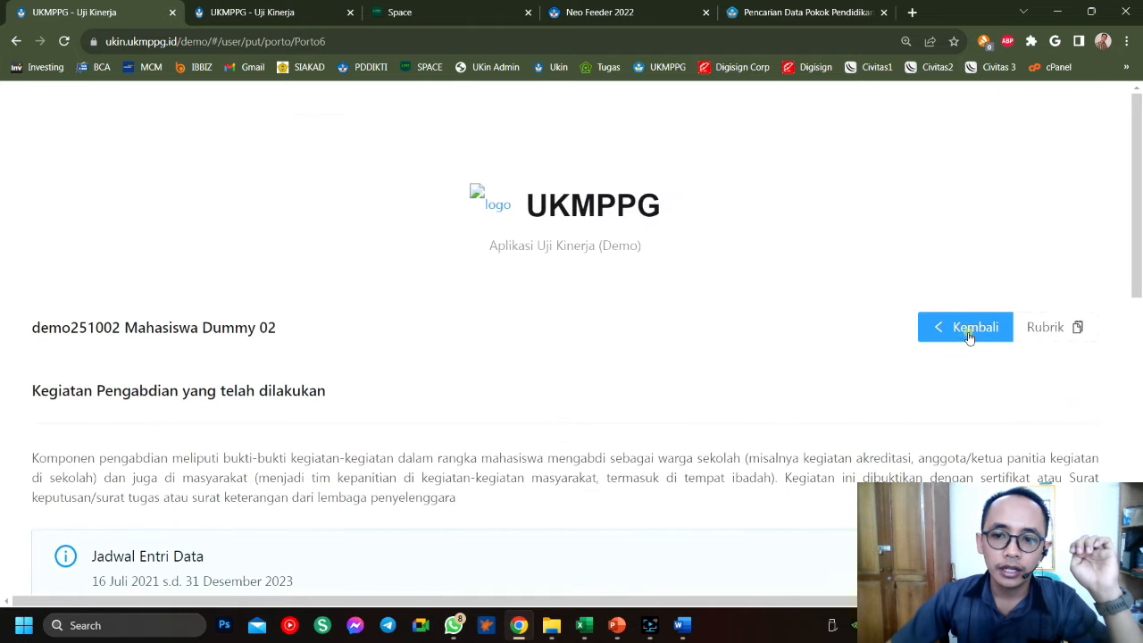
pyautogui.scroll(-2, 699, 378)
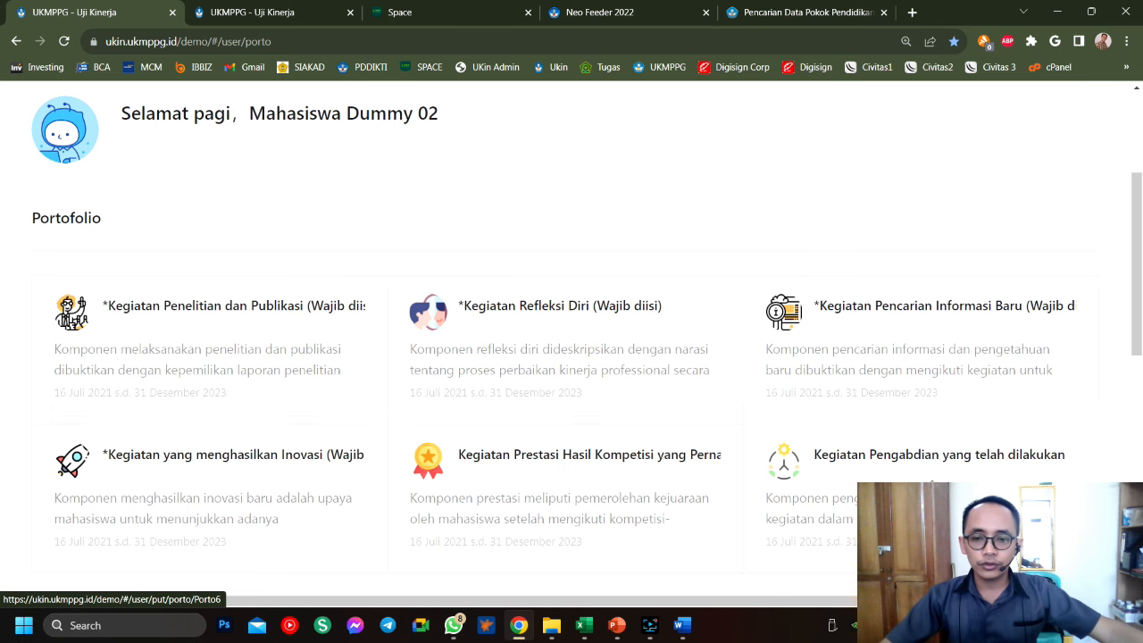
pyautogui.scroll(-4, 901, 474)
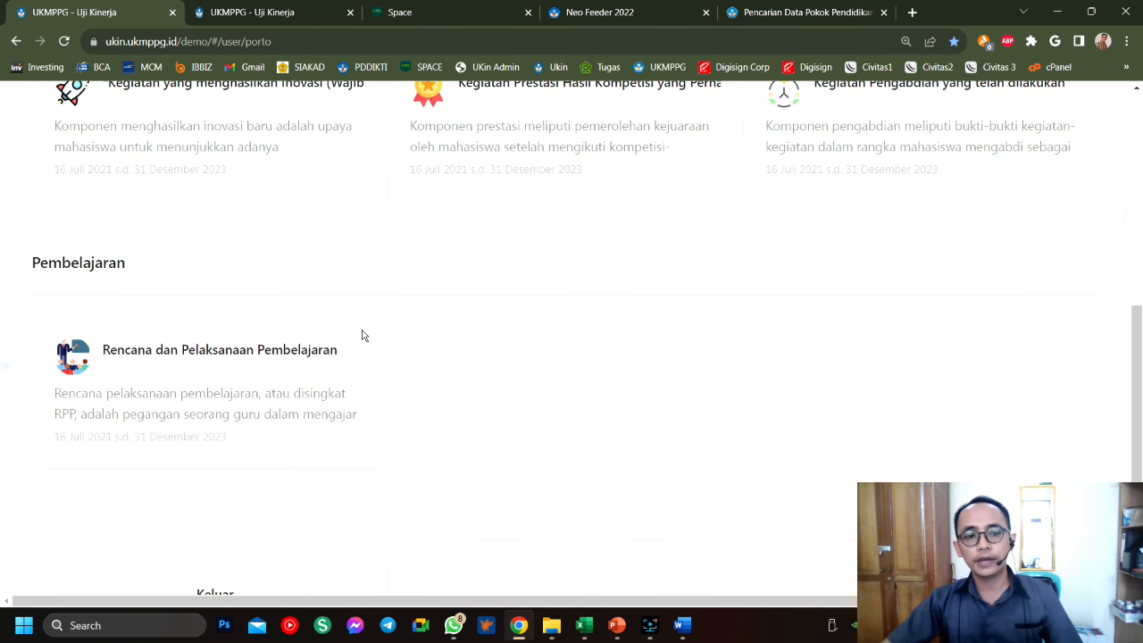
pyautogui.scroll(-2, 362, 336)
pyautogui.click(314, 286)
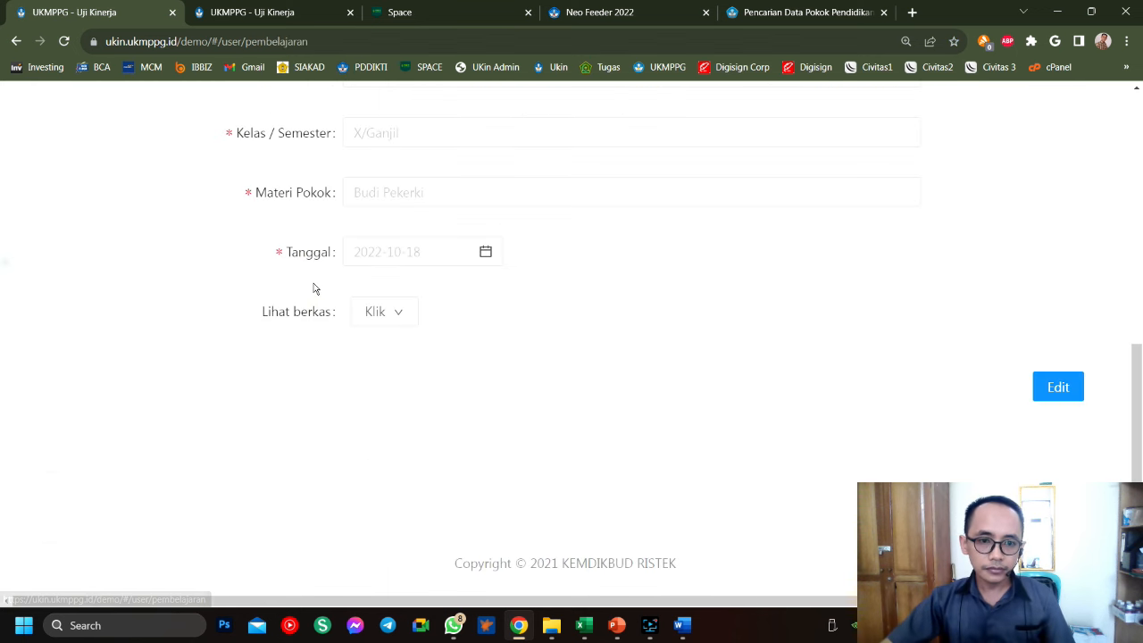
# For the lesson plan's NPSN, search the Data Pokok Pendidikan site for SD YPPK Hati Kudus and copy the NPSN of the Merauke school
pyautogui.scroll(-2, 689, 326)
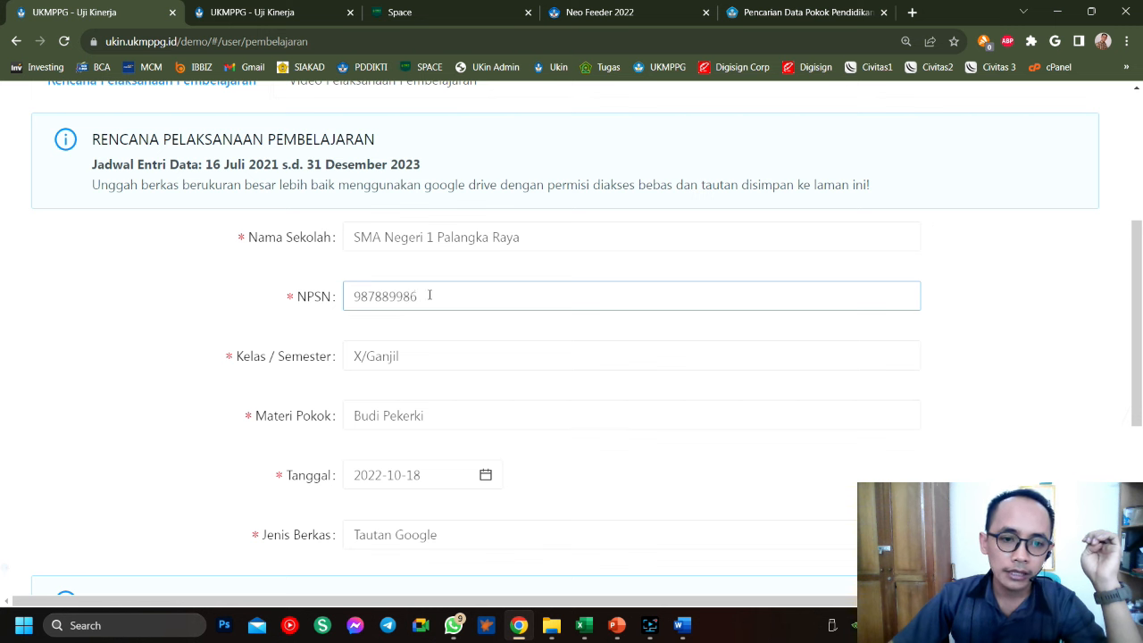
pyautogui.moveTo(430, 295); pyautogui.dragTo(355, 296)
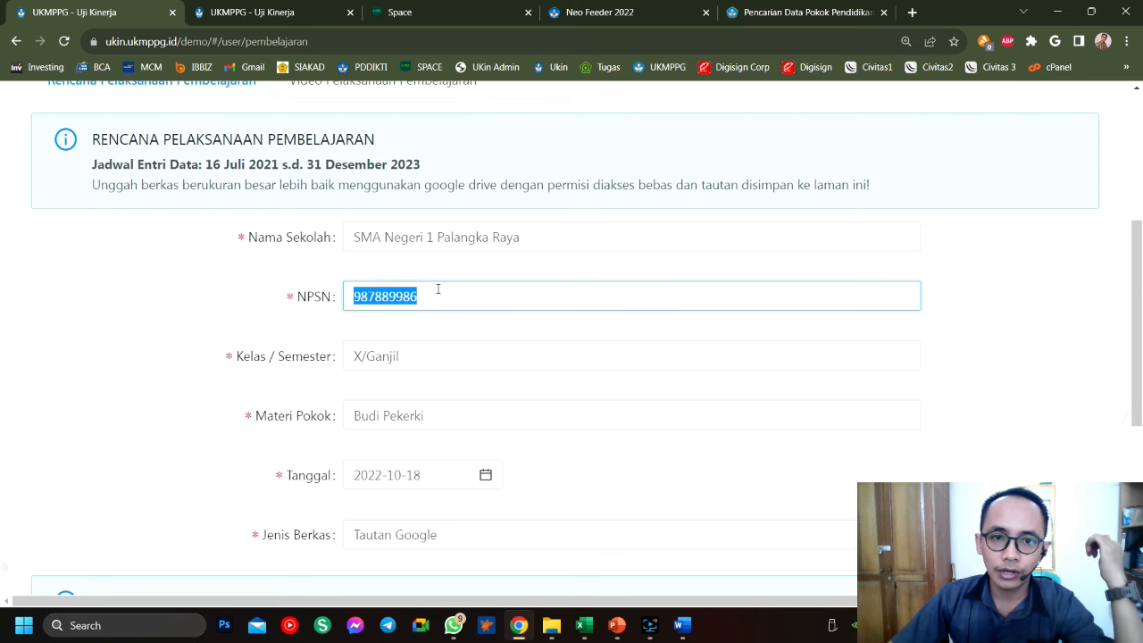
pyautogui.click(785, 12)
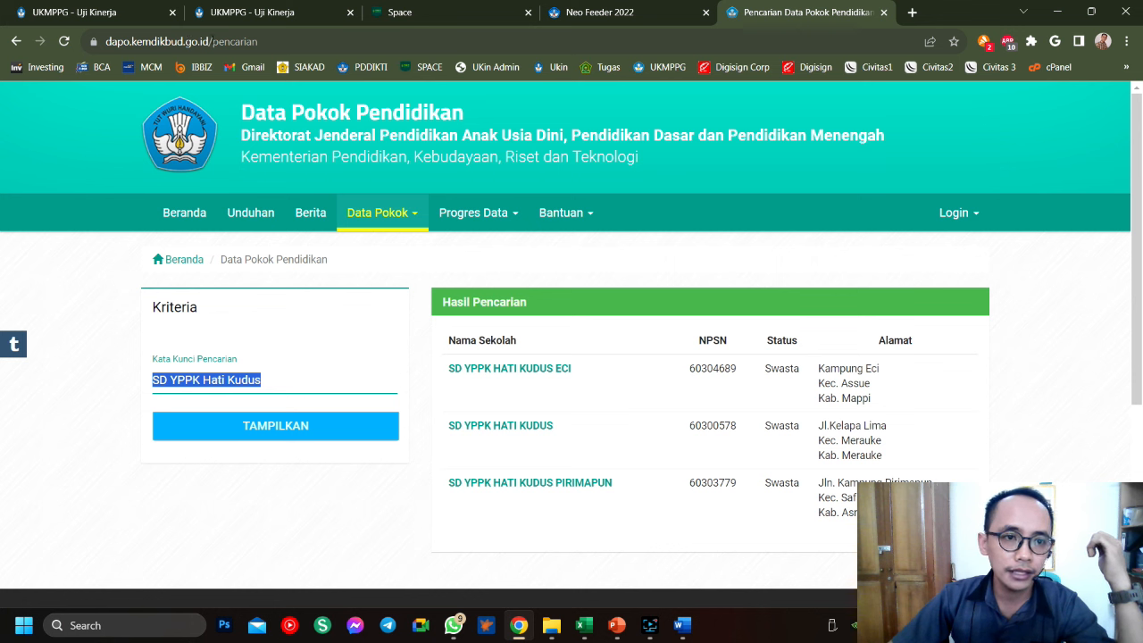
pyautogui.click(295, 371)
pyautogui.moveTo(304, 381); pyautogui.dragTo(147, 398)
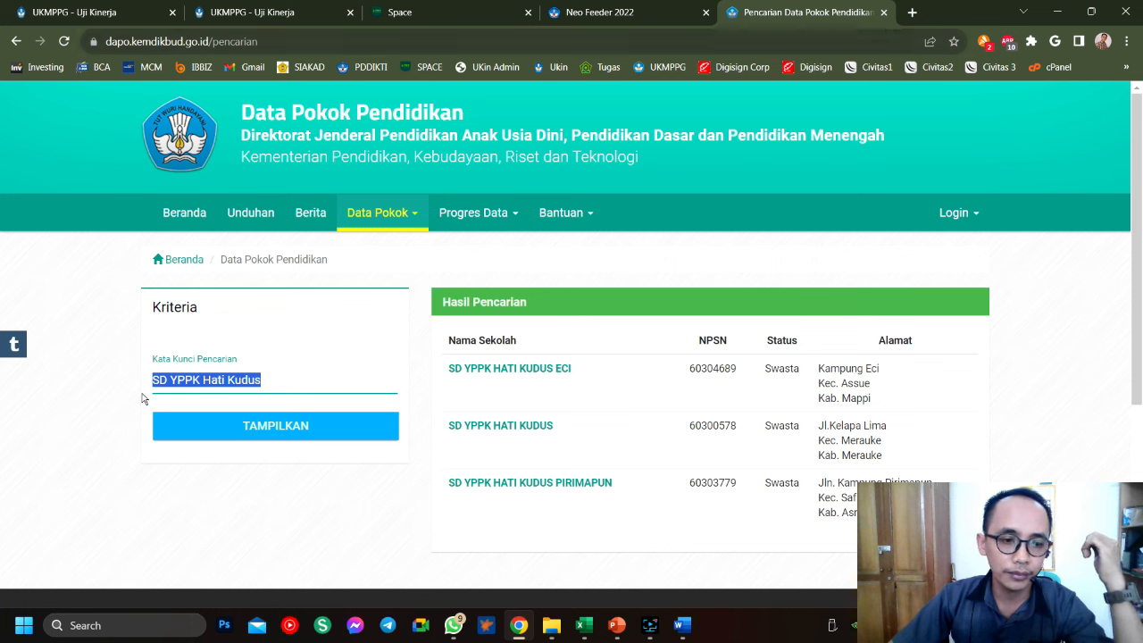
pyautogui.click(267, 432)
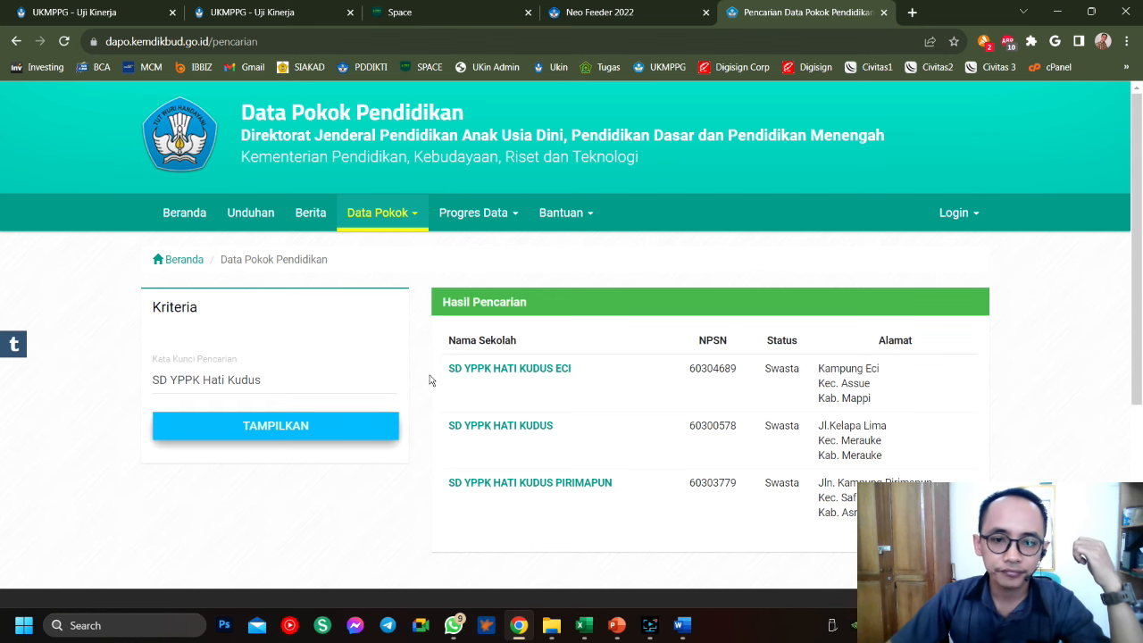
pyautogui.scroll(-2, 500, 366)
pyautogui.scroll(2, 509, 272)
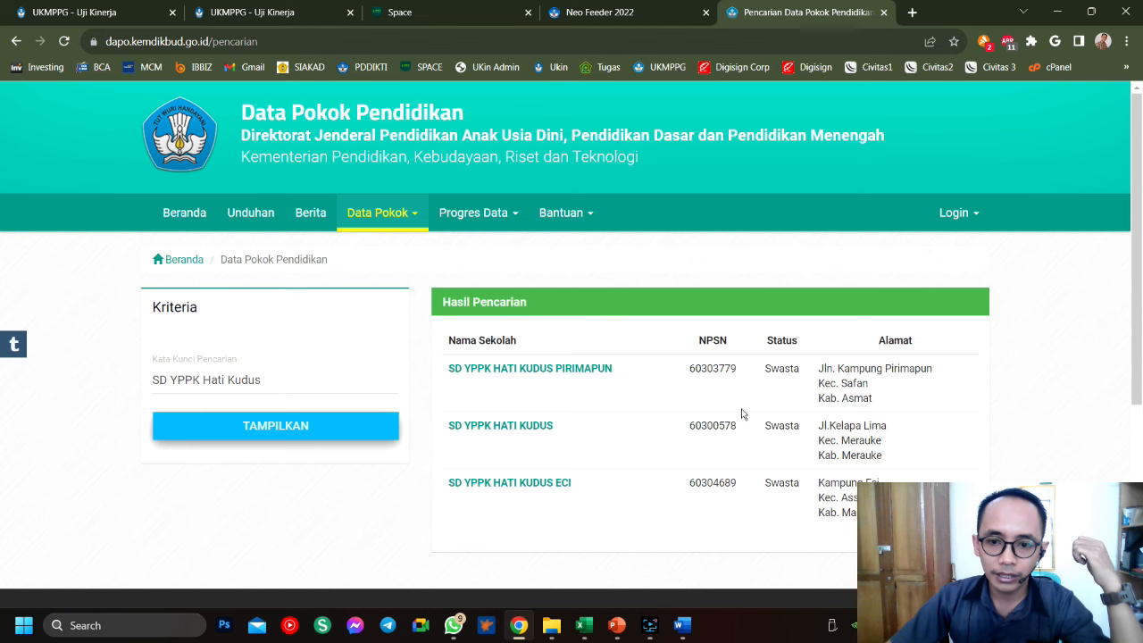
pyautogui.moveTo(740, 431); pyautogui.dragTo(688, 435)
pyautogui.hotkey('ctrl', 'c')
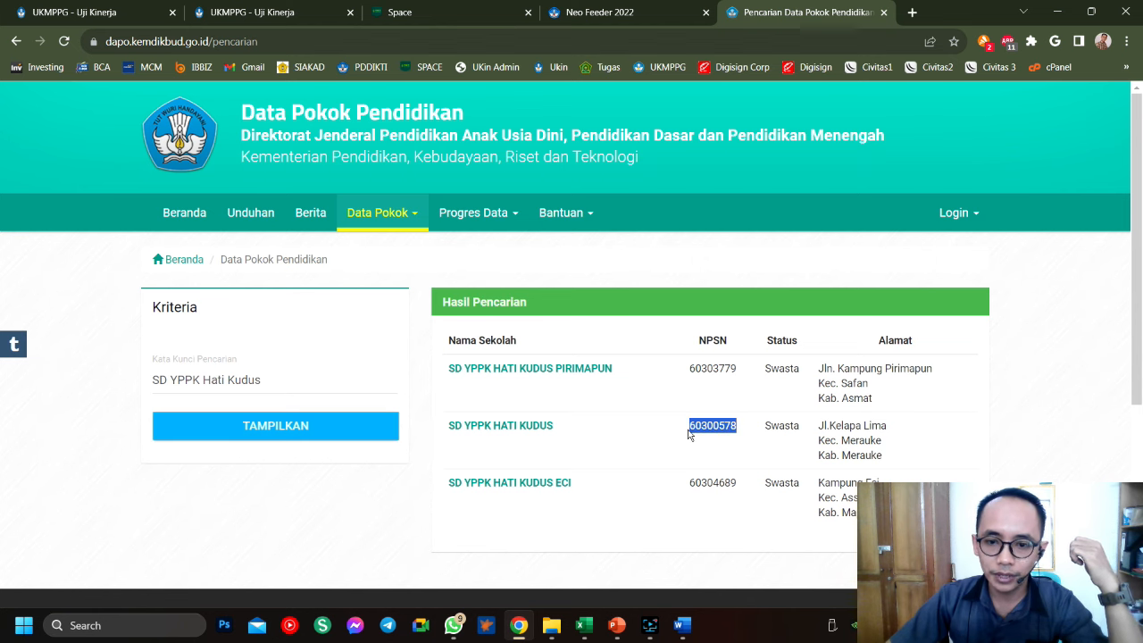
# Return to the lesson plan form and replace the NPSN with the copied 60300578
pyautogui.click(451, 13)
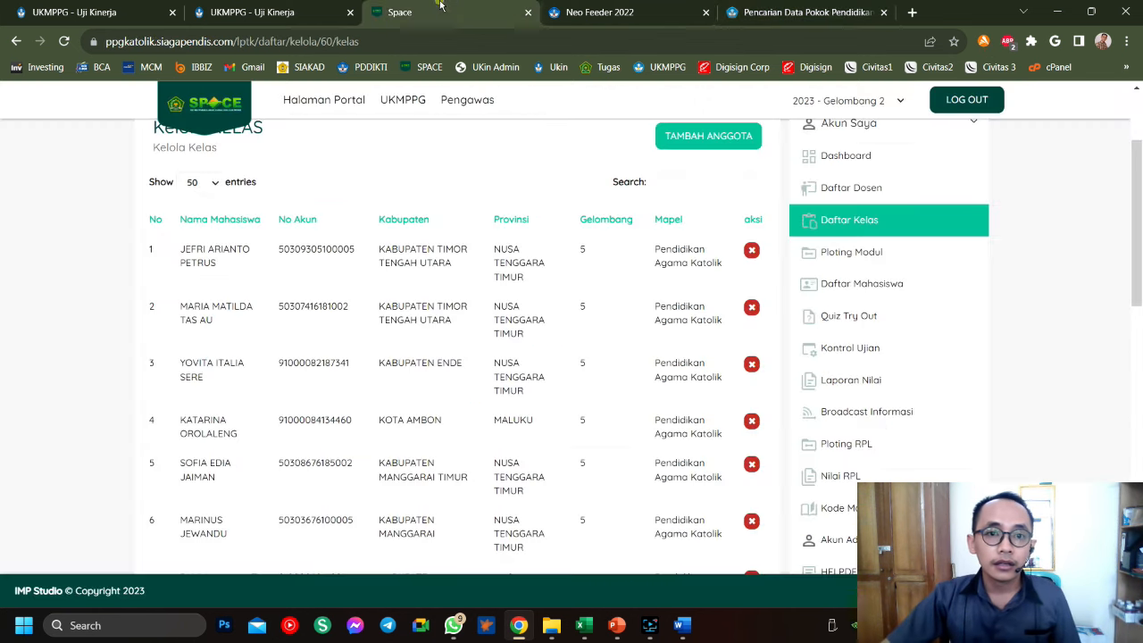
pyautogui.click(112, 11)
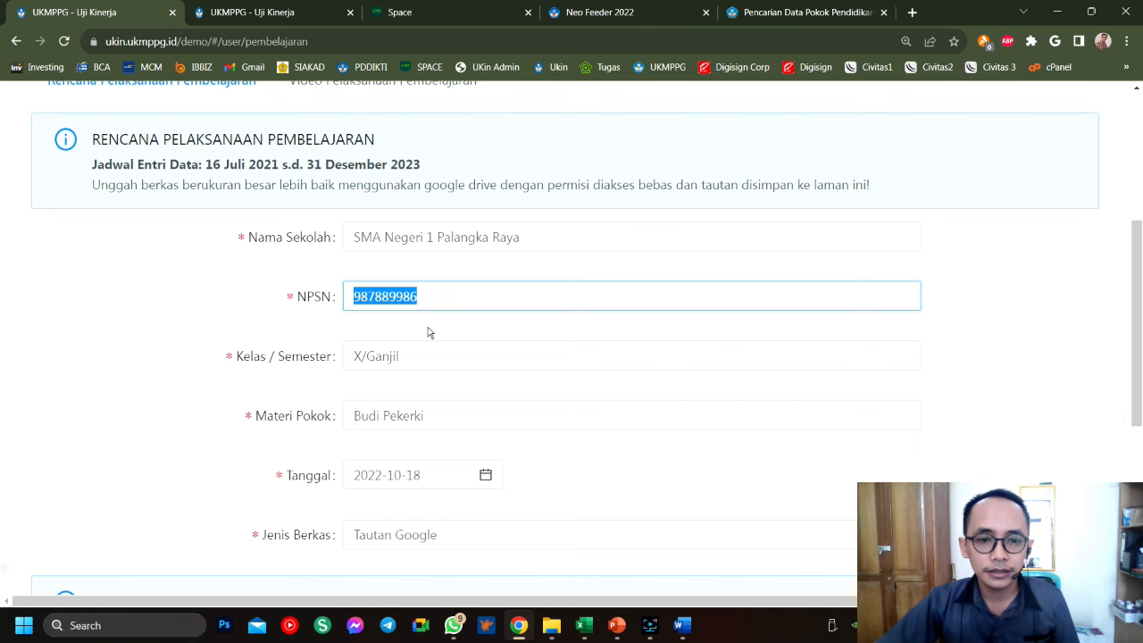
pyautogui.hotkey('ctrl', 'v')
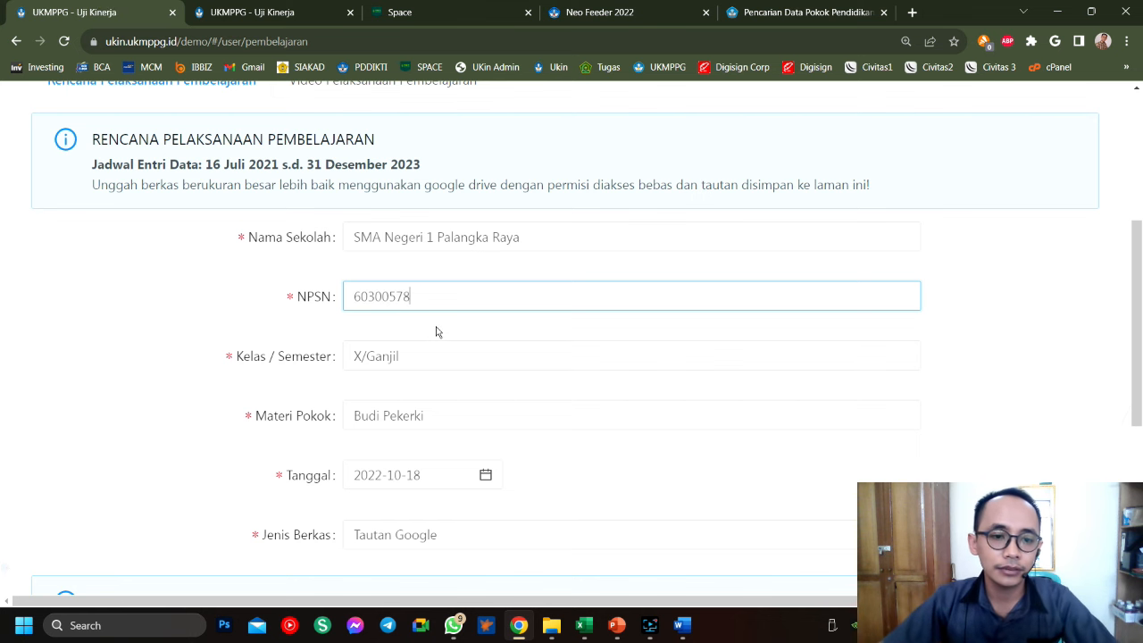
pyautogui.scroll(-1, 438, 330)
pyautogui.scroll(1, 435, 330)
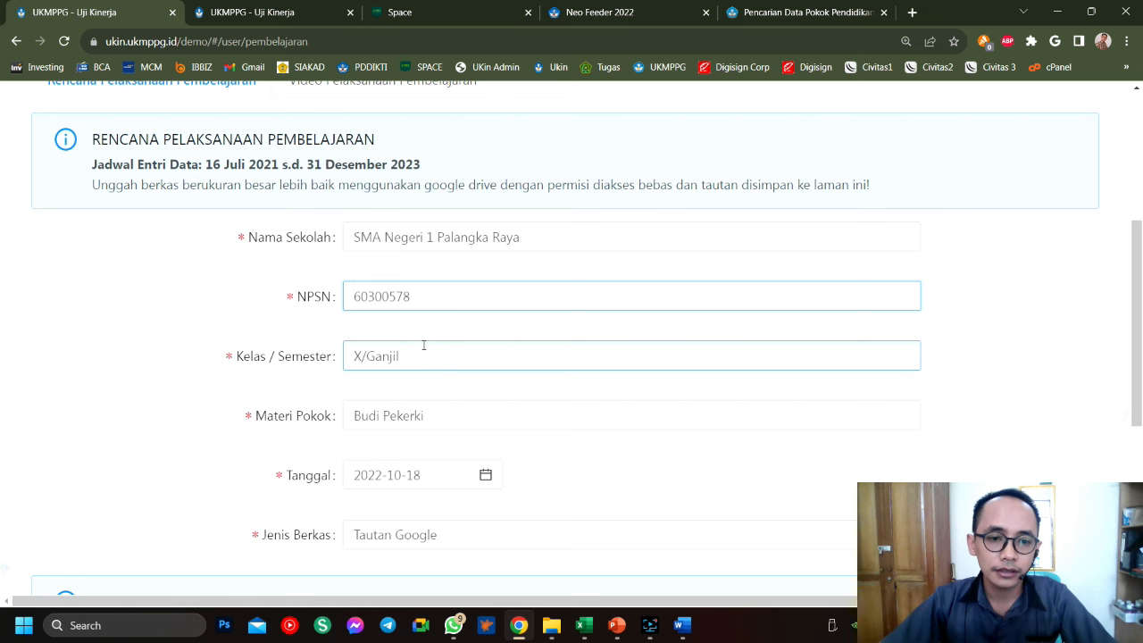
# Go through the Kelas / Semester, Materi Pokok and Tanggal fields of the lesson plan without changing them
pyautogui.tripleClick(432, 351)
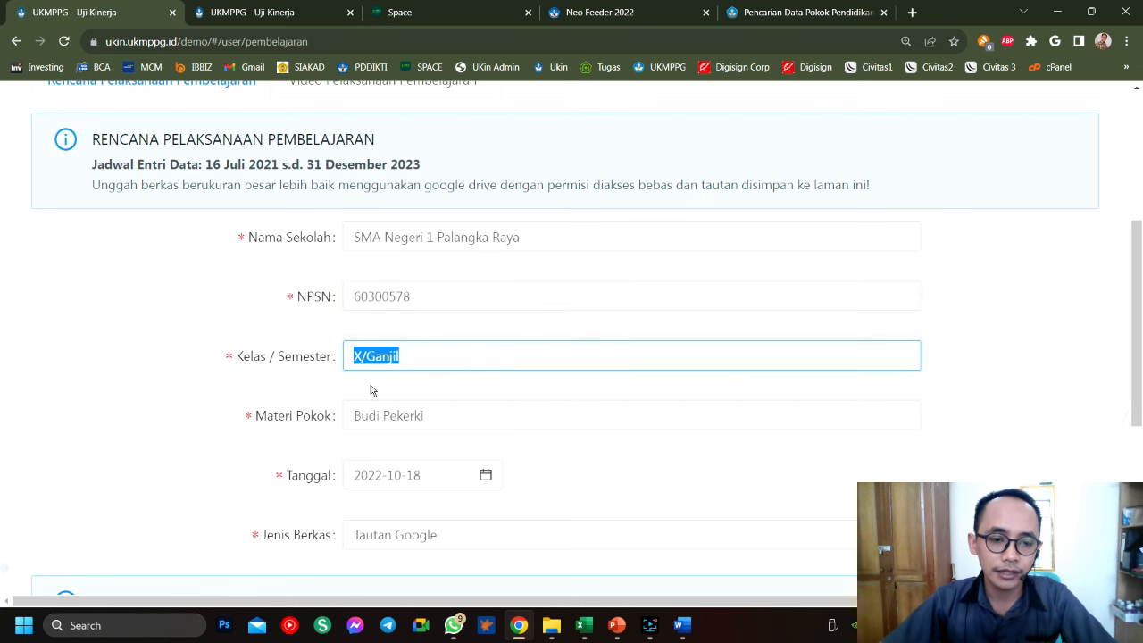
pyautogui.scroll(-1, 371, 390)
pyautogui.click(438, 341)
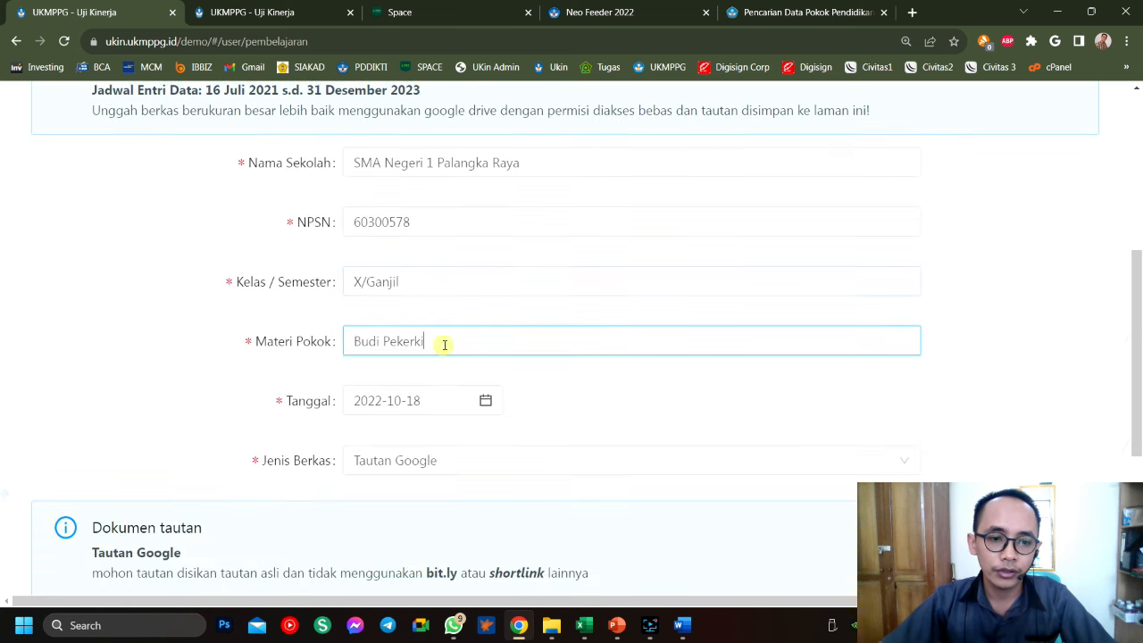
pyautogui.click(450, 404)
pyautogui.click(619, 401)
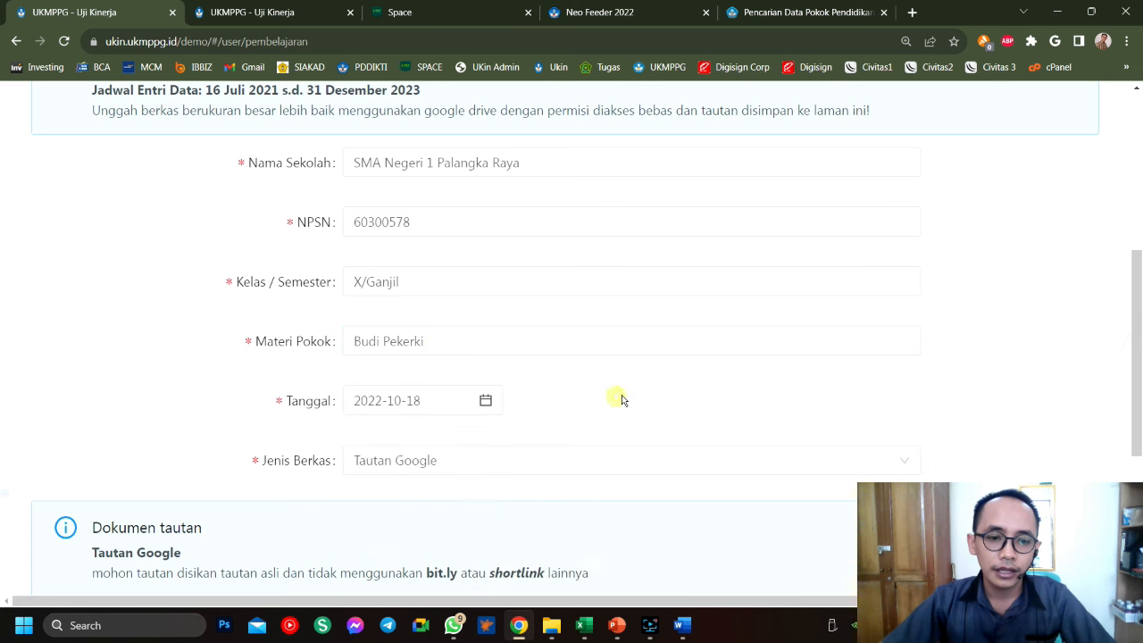
# Attach Bahan KB 2.pdf to the lesson plan with Dokumen File as the Jenis Berkas, and save the form
pyautogui.click(611, 470)
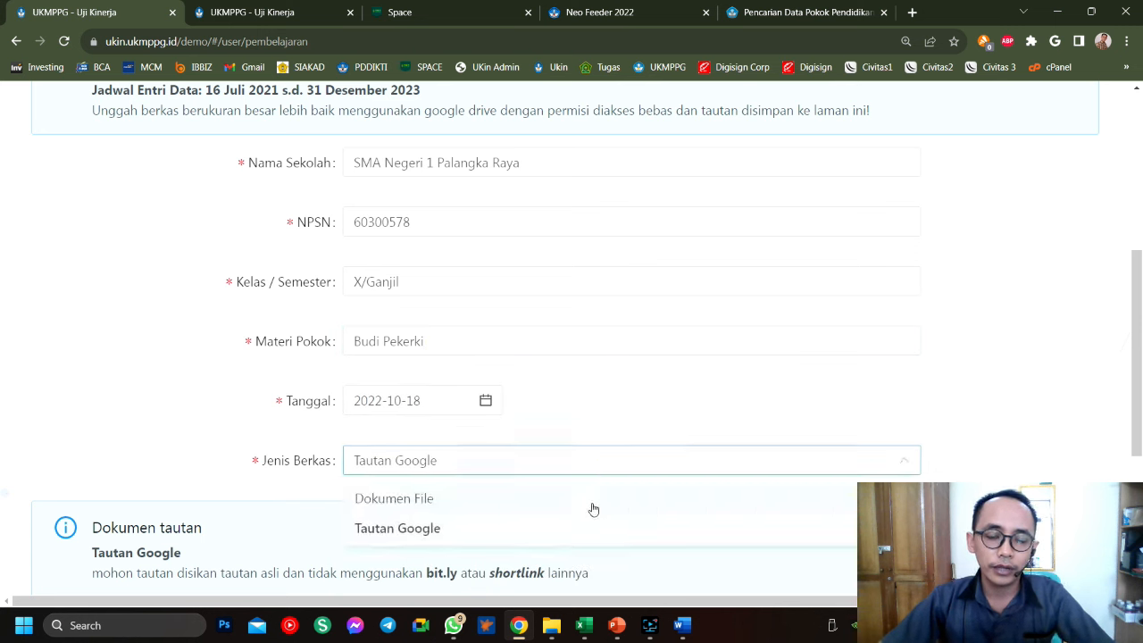
pyautogui.click(587, 500)
pyautogui.scroll(-2, 588, 482)
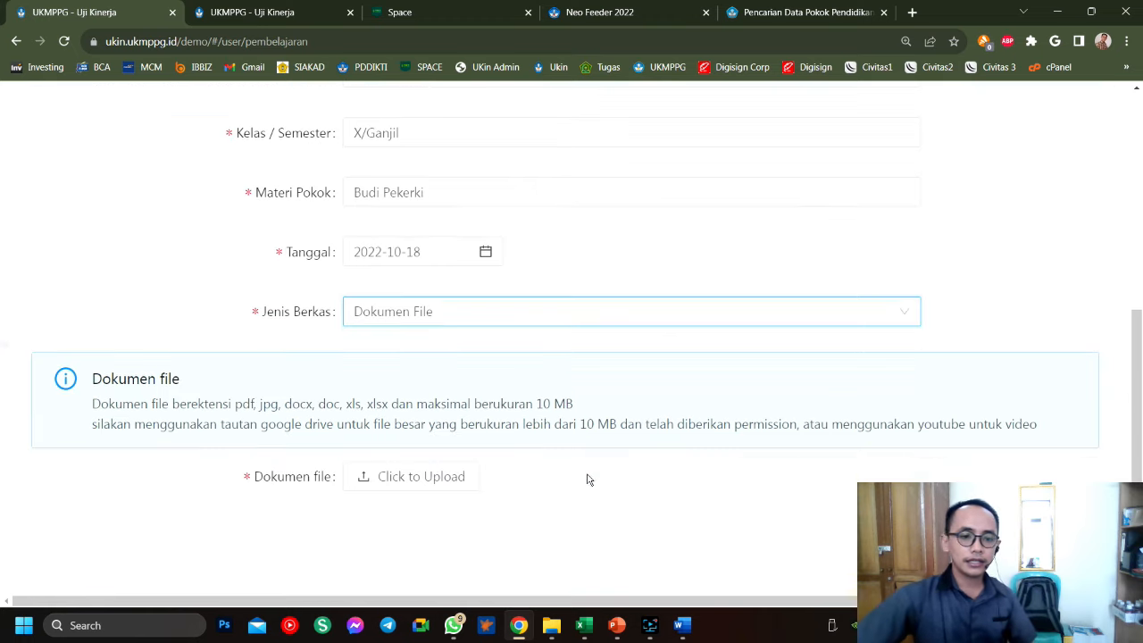
pyautogui.click(446, 478)
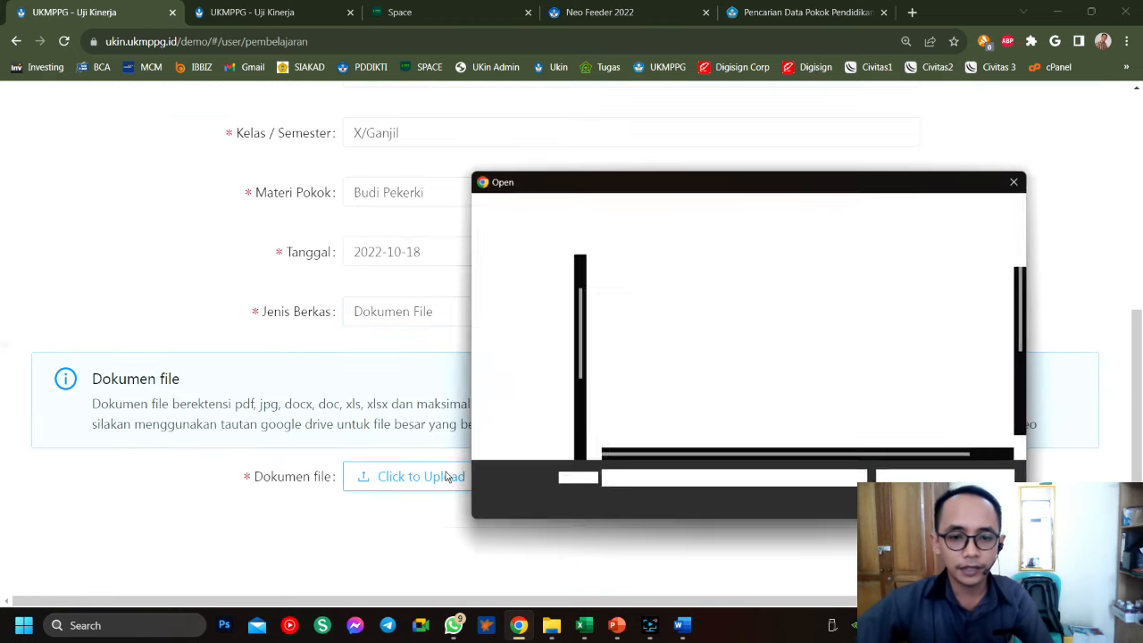
pyautogui.click(632, 360)
pyautogui.doubleClick(632, 361)
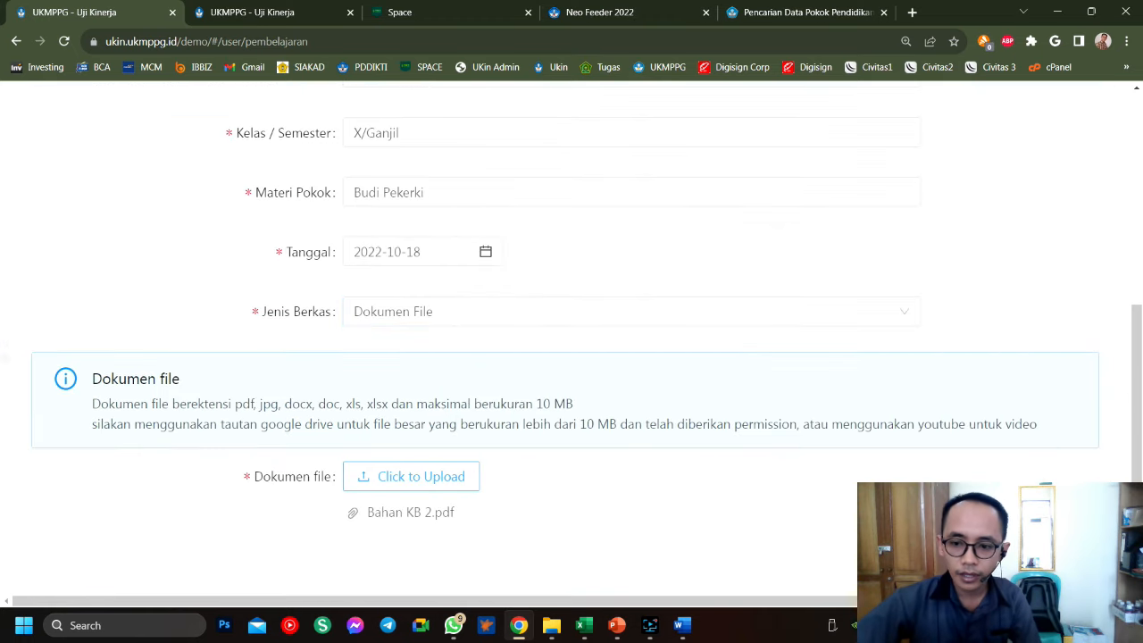
pyautogui.click(1055, 578)
pyautogui.scroll(-2, 796, 472)
pyautogui.scroll(2, 672, 450)
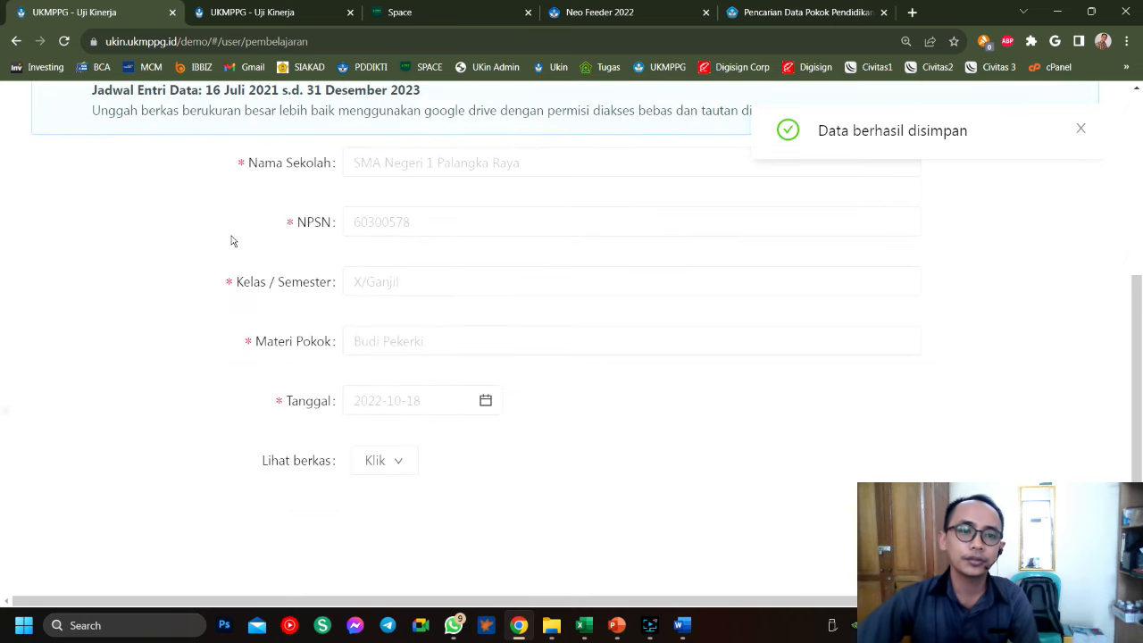
# Switch to the Video Pelaksanaan Pembelajaran form and open it for editing
pyautogui.scroll(4, 229, 239)
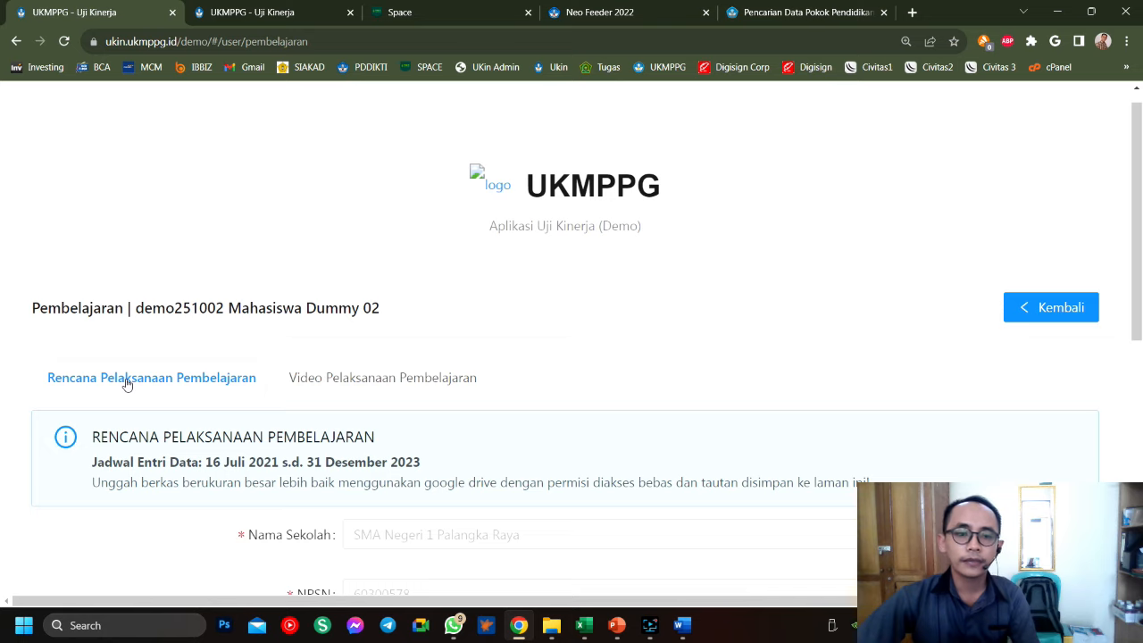
pyautogui.scroll(-2, 125, 384)
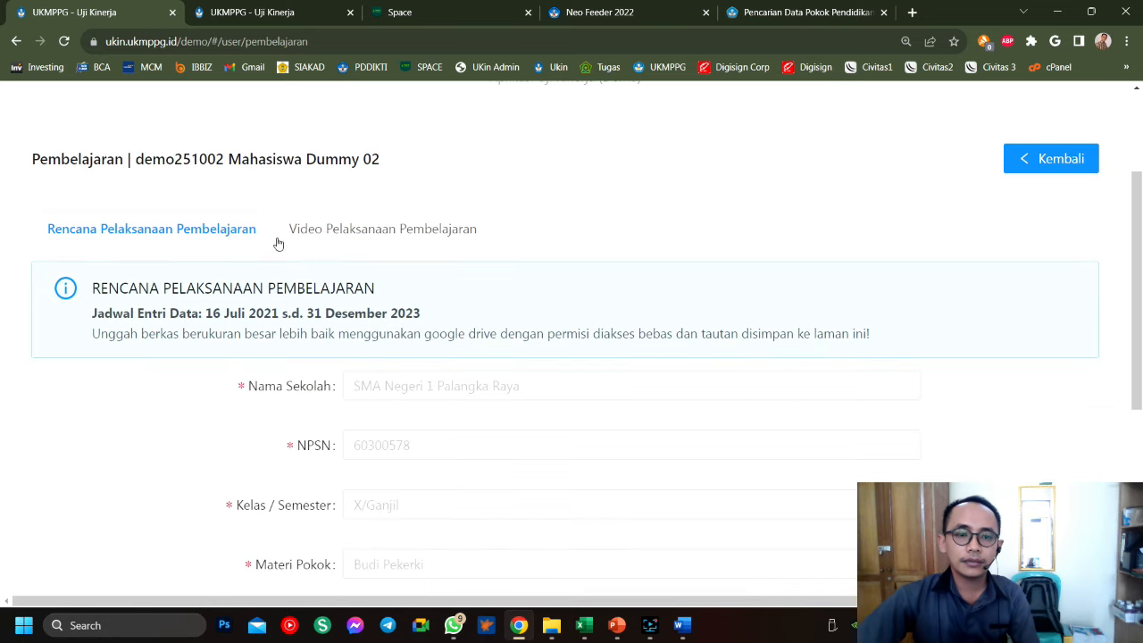
pyautogui.click(396, 230)
pyautogui.scroll(-2, 384, 250)
pyautogui.scroll(-1, 656, 351)
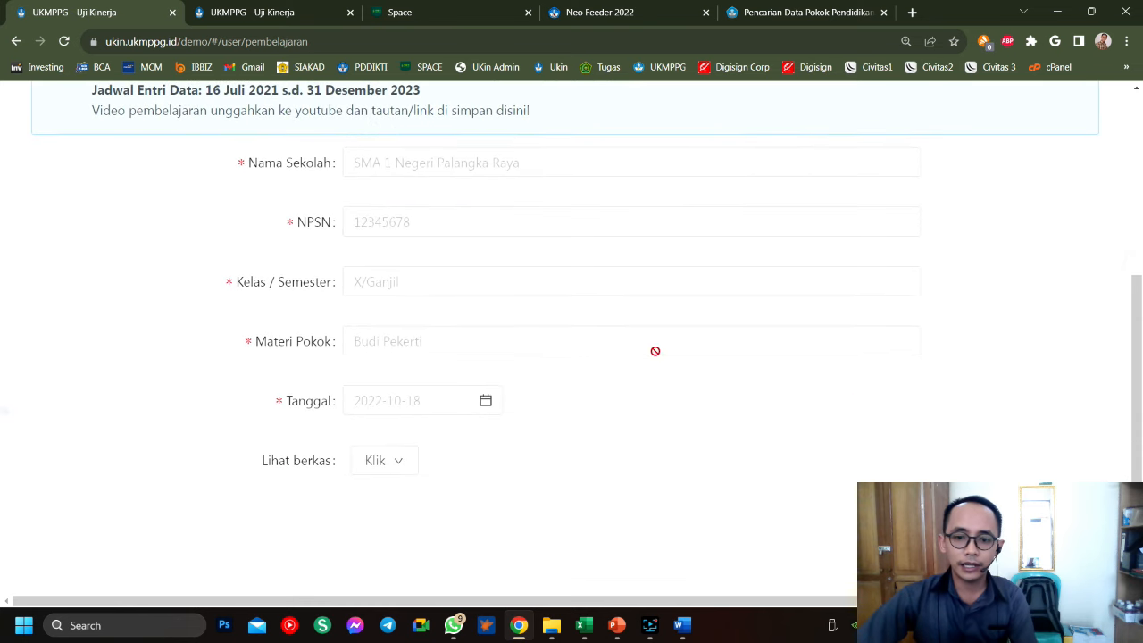
pyautogui.doubleClick(598, 165)
# Go through the NPSN, Kelas / Semester, Materi Pokok and Tanggal fields of the video form without changing them
pyautogui.click(431, 218)
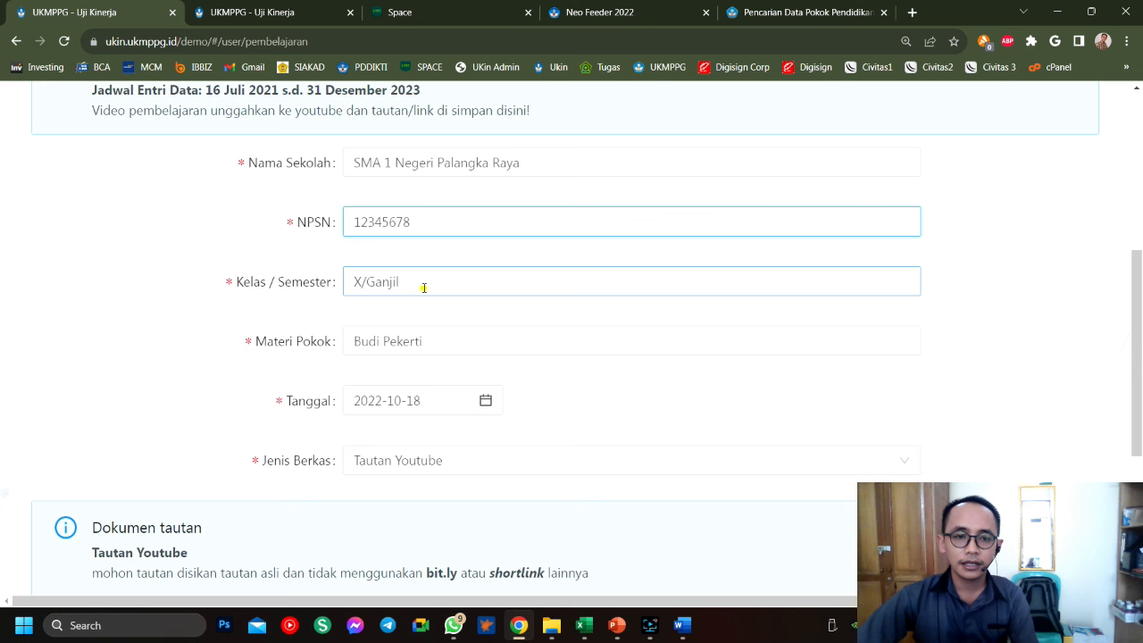
pyautogui.click(423, 287)
pyautogui.click(434, 341)
pyautogui.click(439, 405)
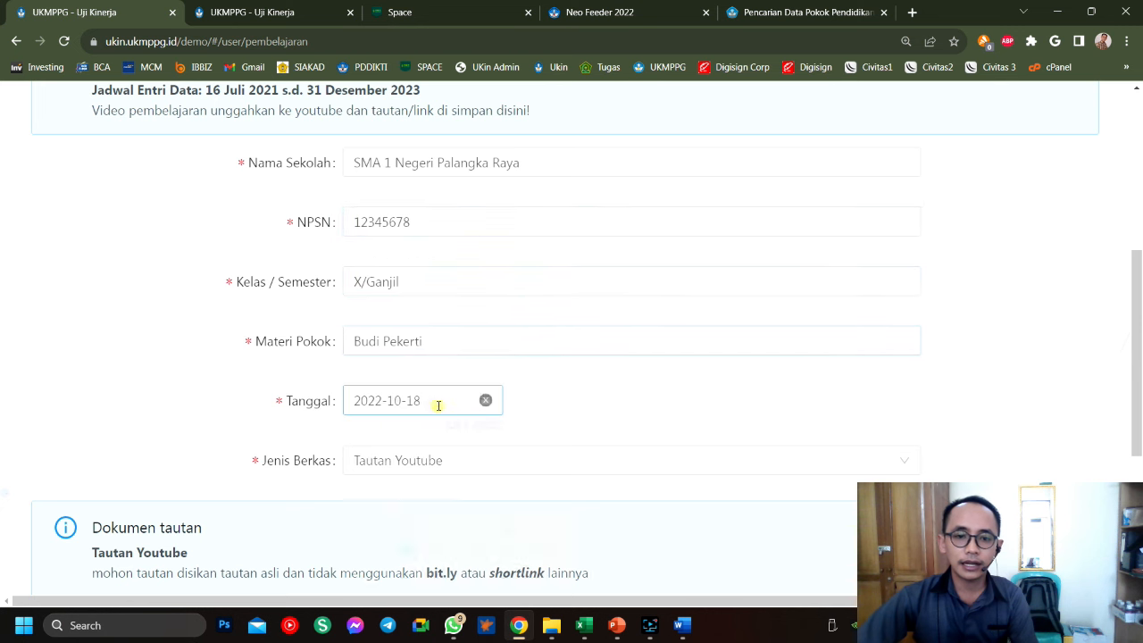
pyautogui.click(438, 405)
pyautogui.click(717, 402)
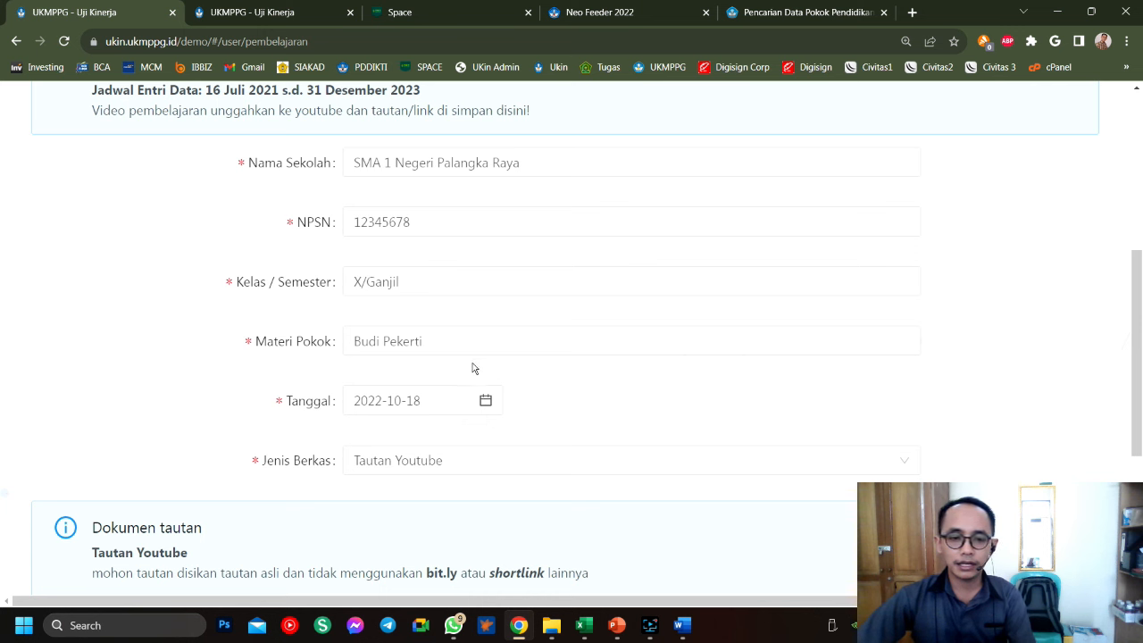
# Choose Tautan Youtube as the video form's Jenis Berkas and select the whole link in Tautan Berkas
pyautogui.click(455, 460)
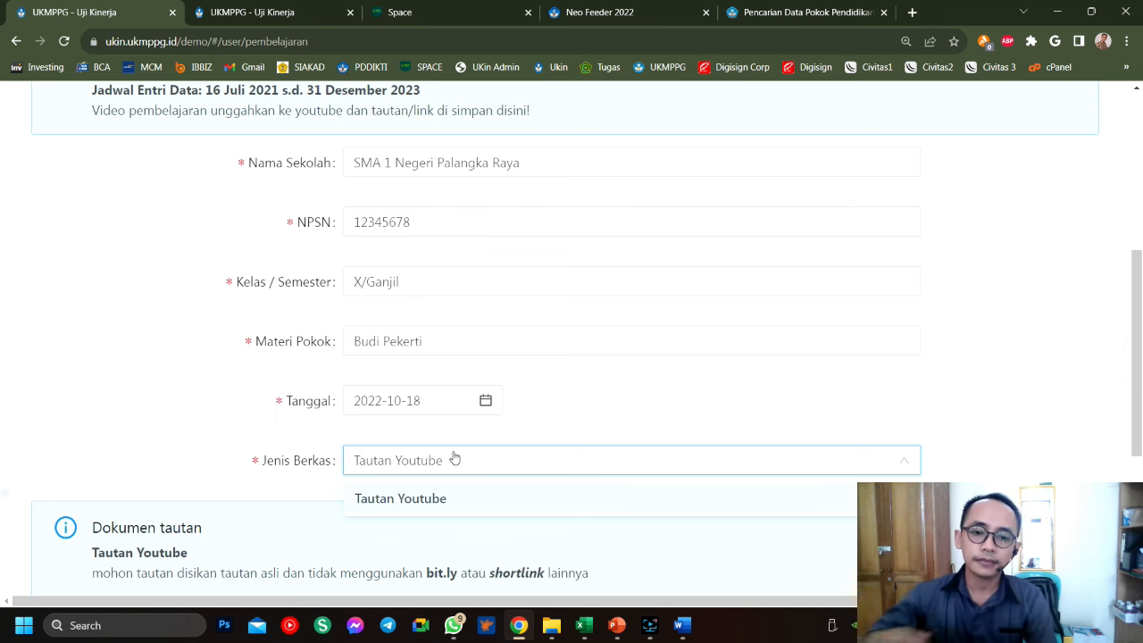
pyautogui.click(568, 500)
pyautogui.scroll(-2, 571, 482)
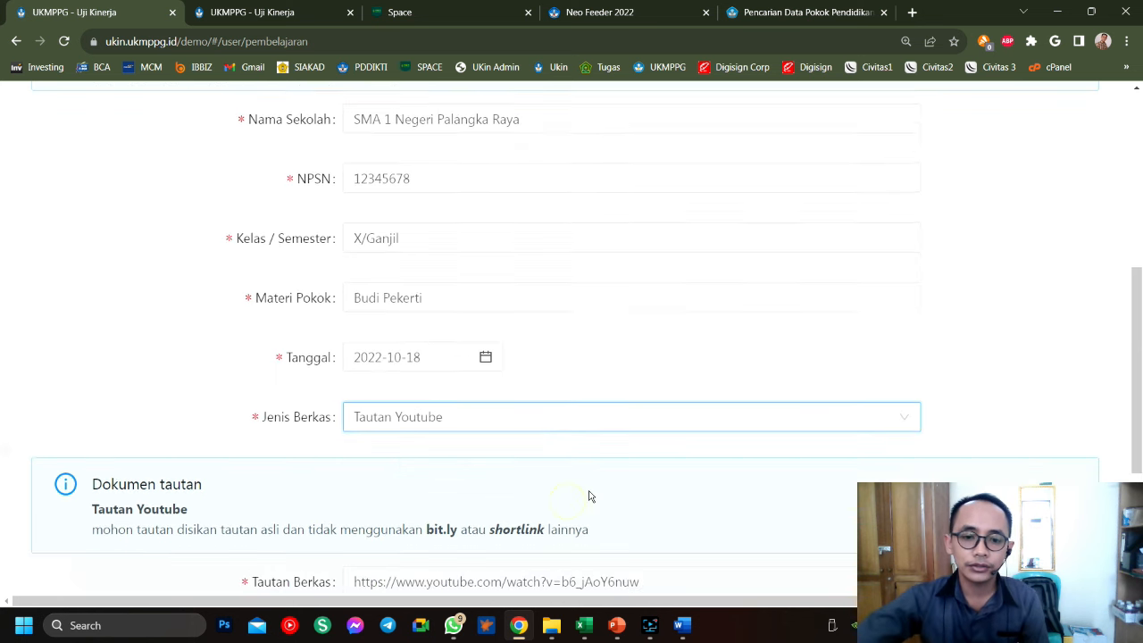
pyautogui.click(672, 474)
pyautogui.moveTo(672, 472); pyautogui.dragTo(339, 495)
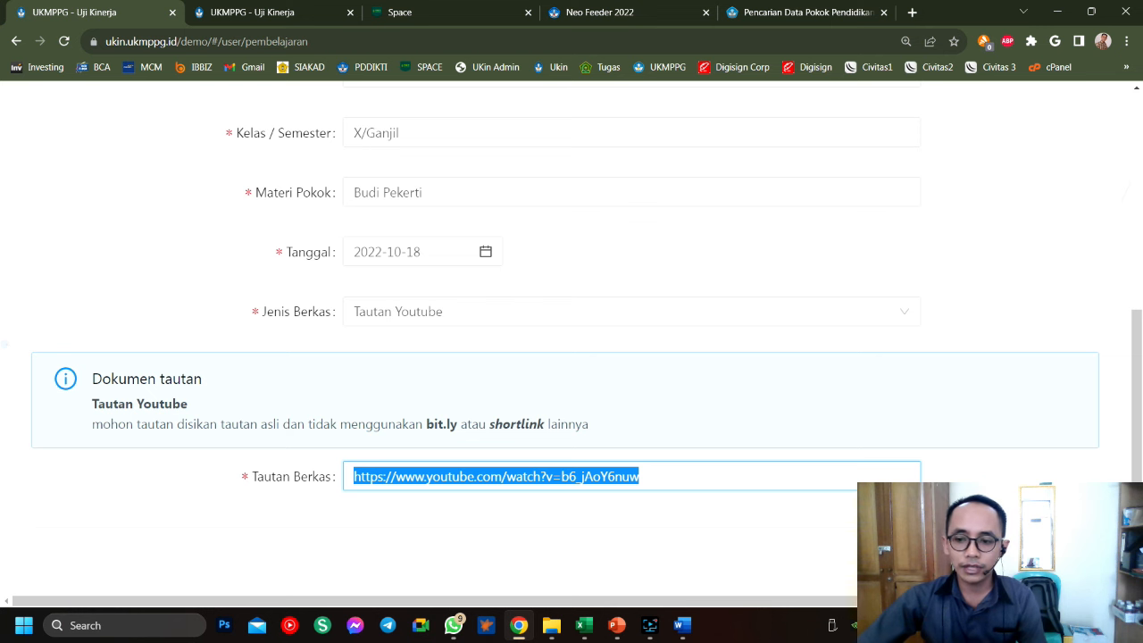
# Save the Video Pelaksanaan Pembelajaran form with its YouTube link and return to the portfolio overview
pyautogui.press('Return')
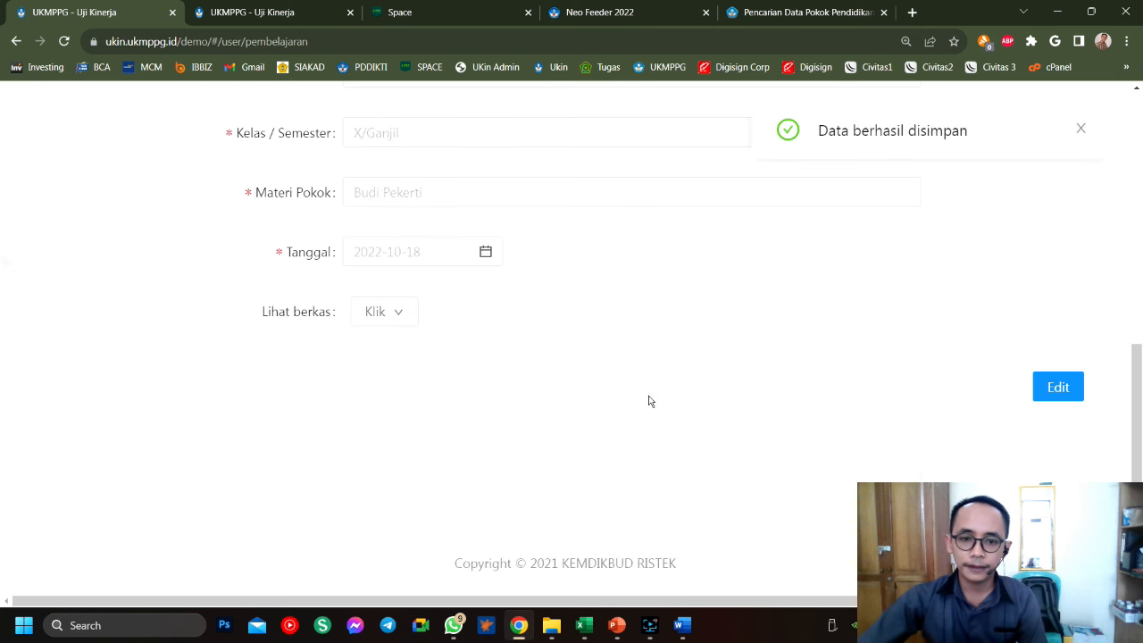
pyautogui.scroll(4, 645, 355)
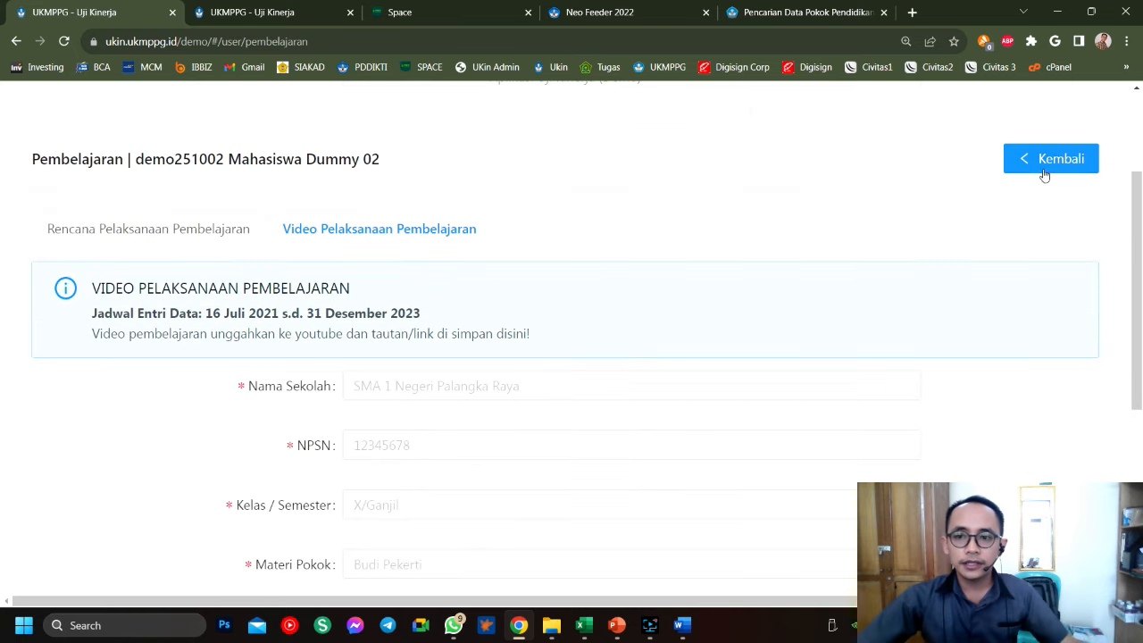
pyautogui.click(1051, 158)
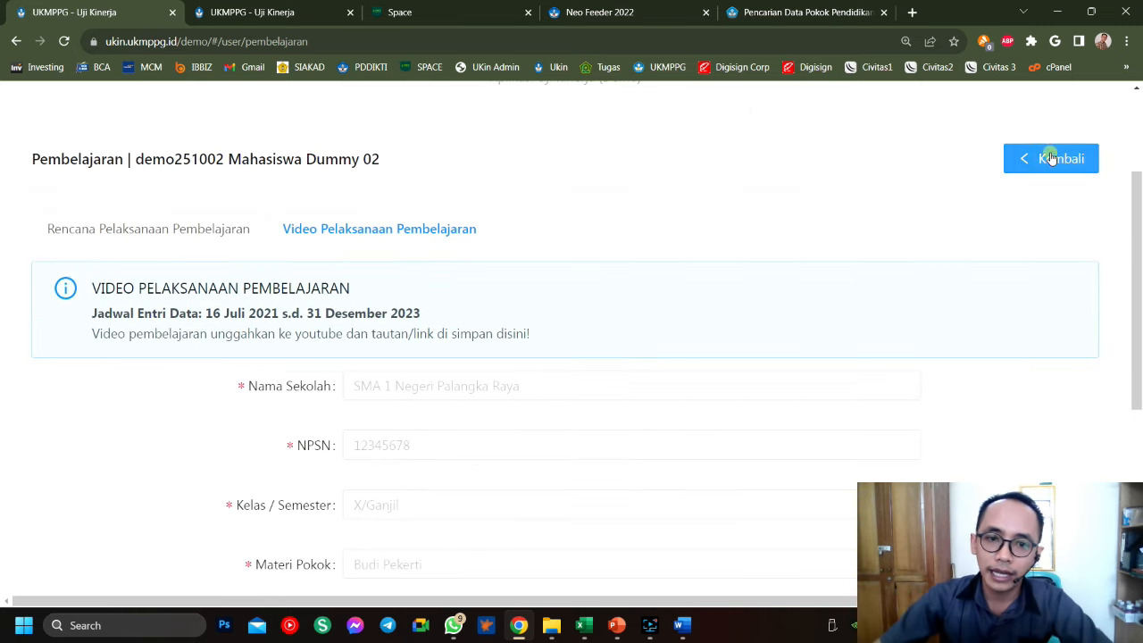
# Look over the Portofolio and Pembelajaran components on the overview page
pyautogui.scroll(-7, 732, 223)
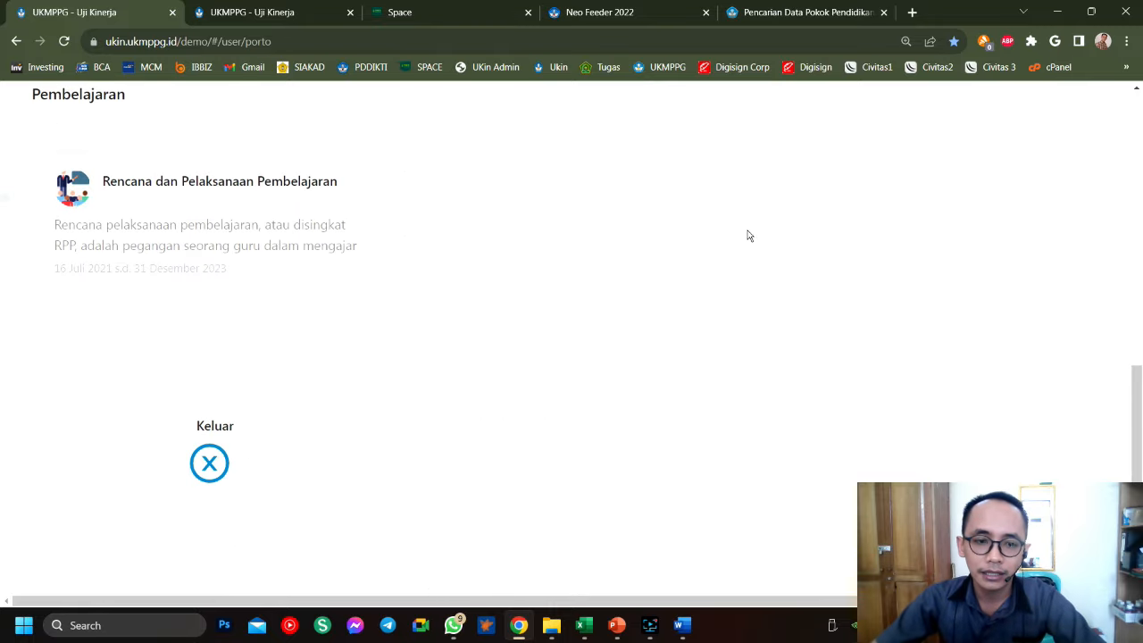
pyautogui.scroll(4, 452, 407)
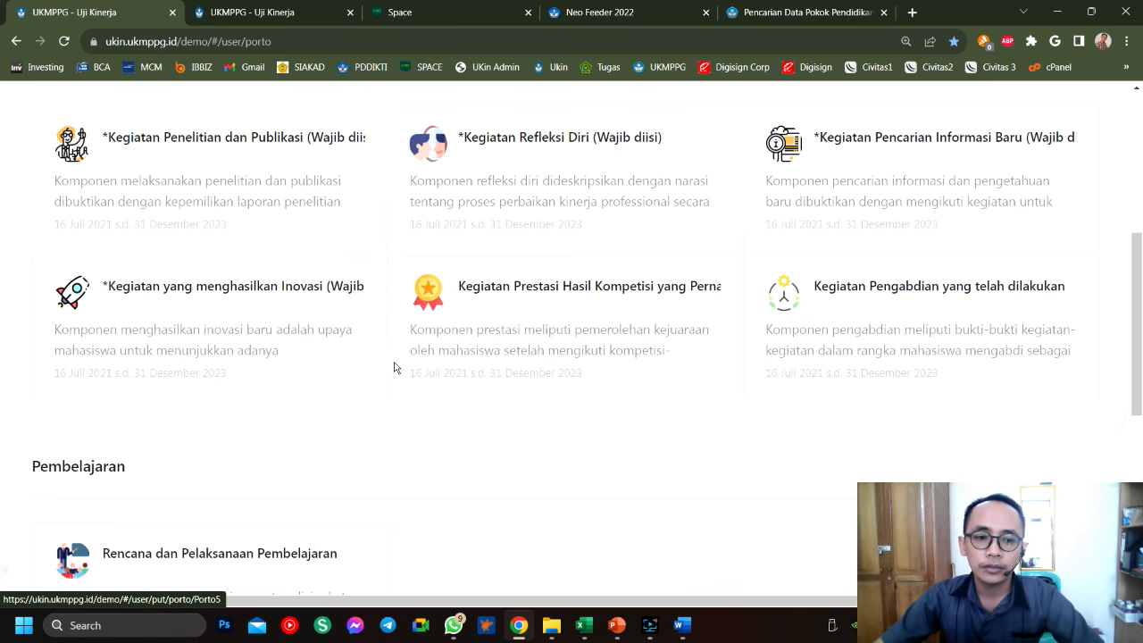
pyautogui.scroll(-2, 343, 434)
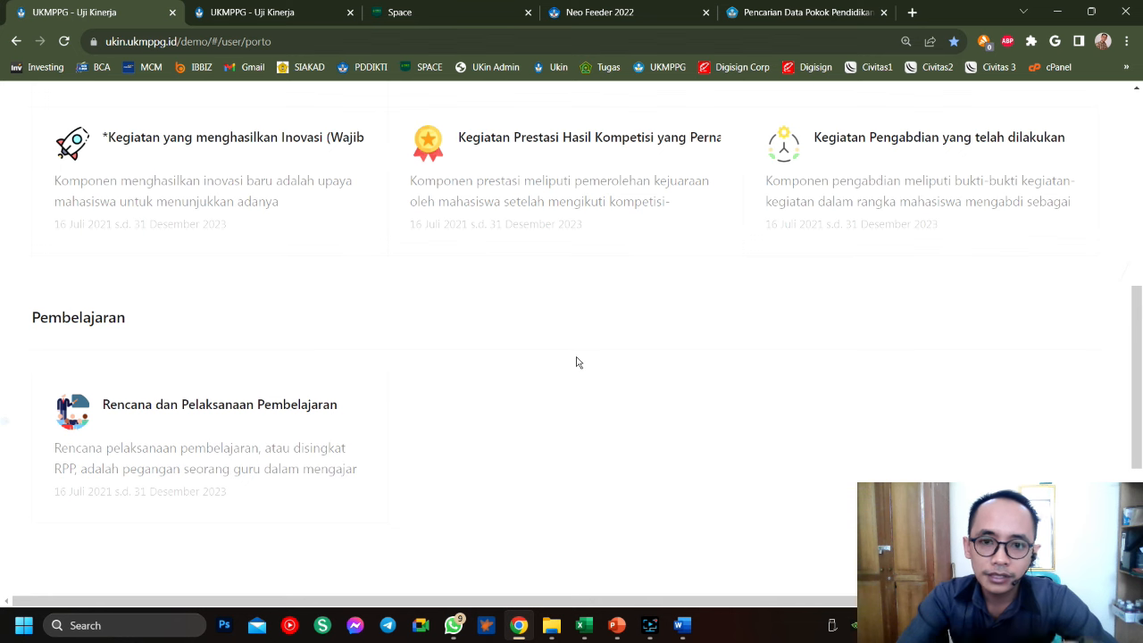
pyautogui.scroll(3, 749, 377)
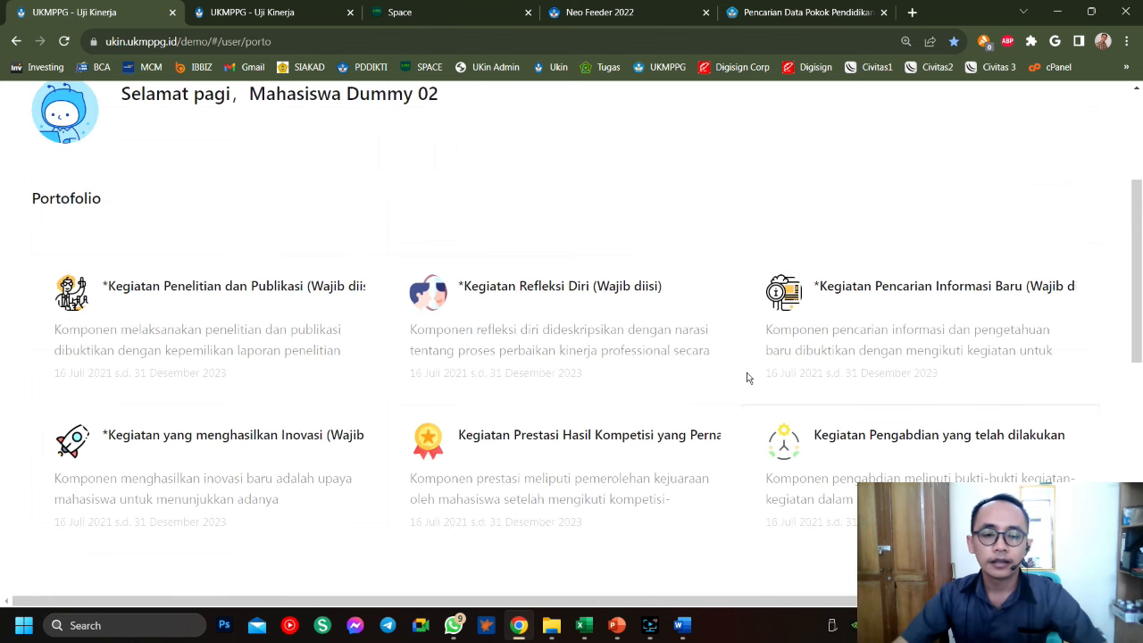